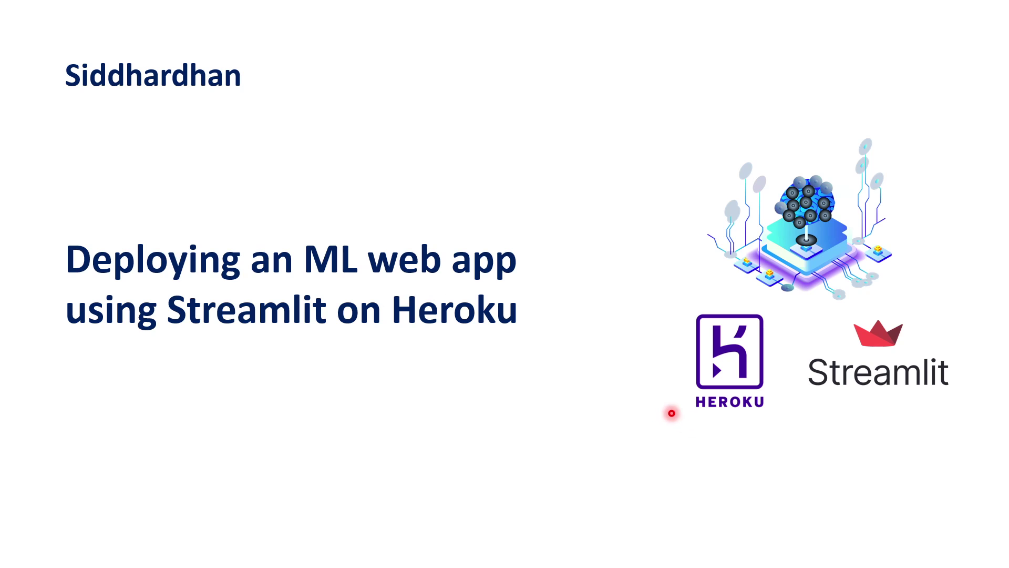
# - Leave the slide show and look over the YouTube project video, the GitHub home page and the Heroku dashboard in the browser
pyautogui.press('Escape')
pyautogui.click(931, 11)
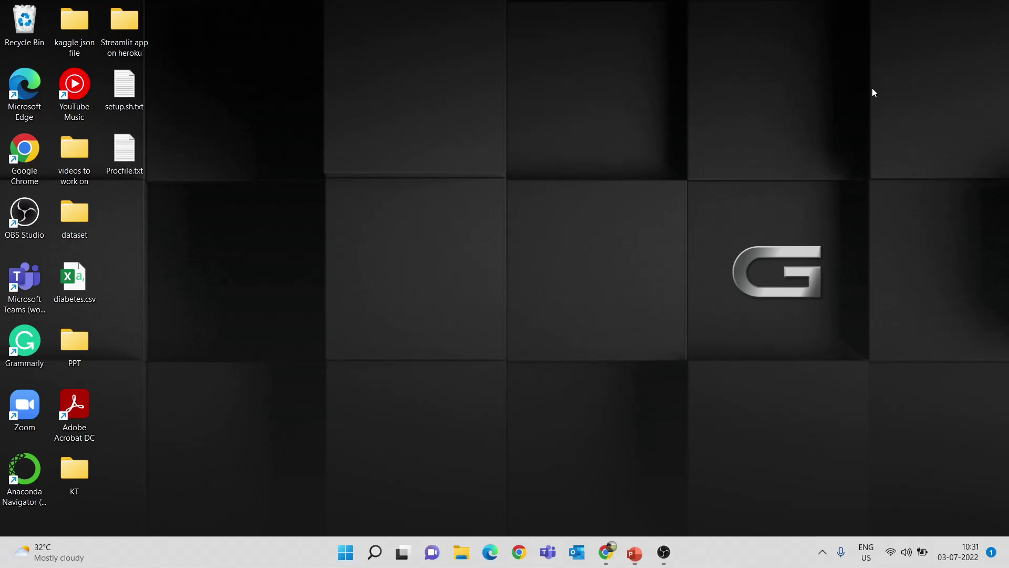
pyautogui.click(606, 550)
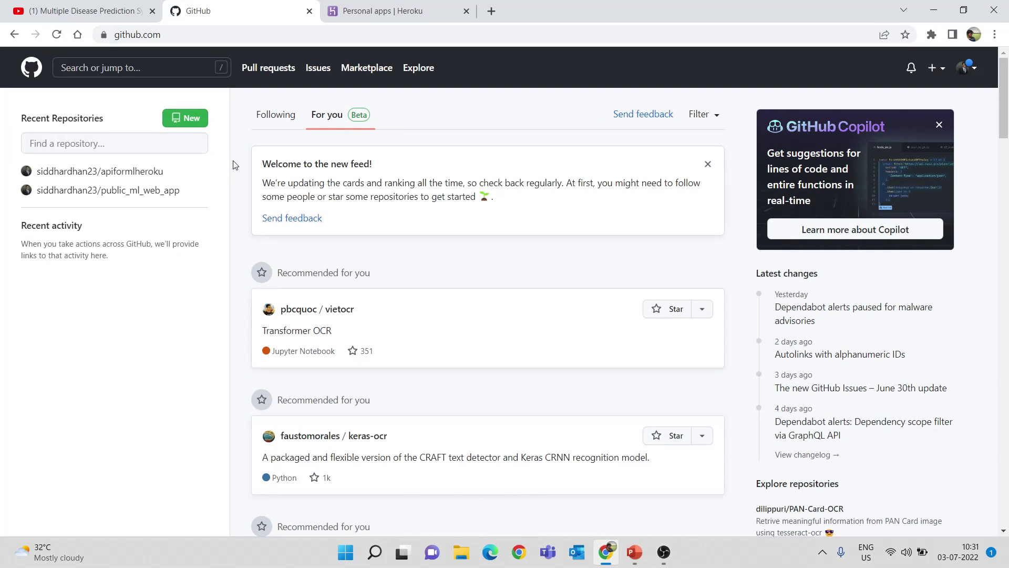
pyautogui.click(157, 6)
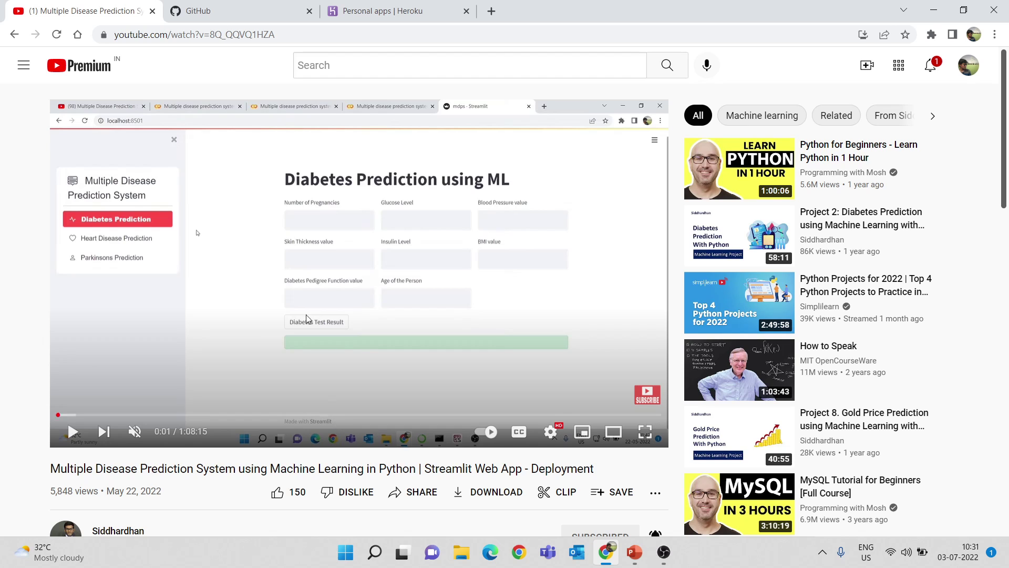
pyautogui.click(245, 10)
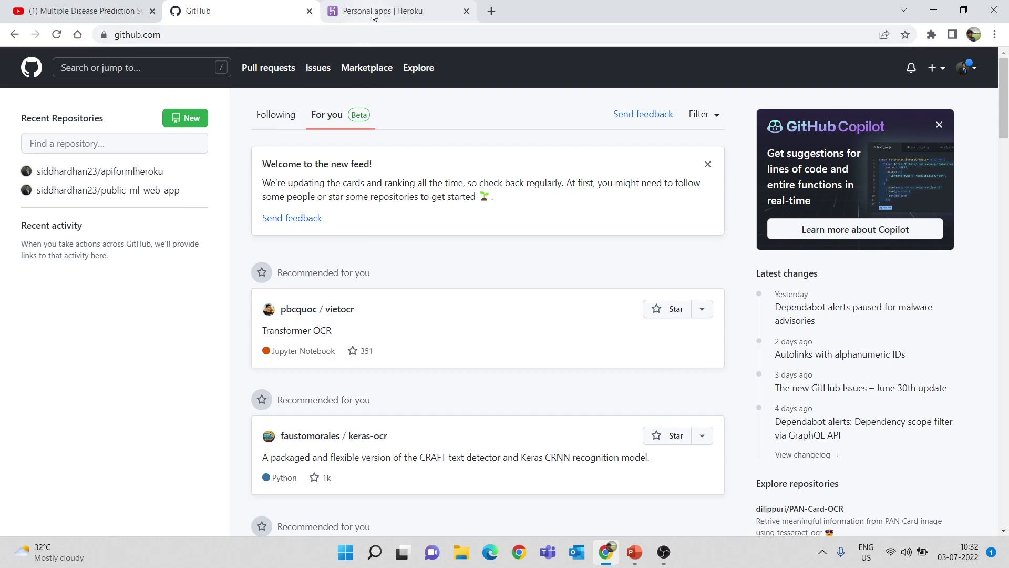
pyautogui.click(397, 12)
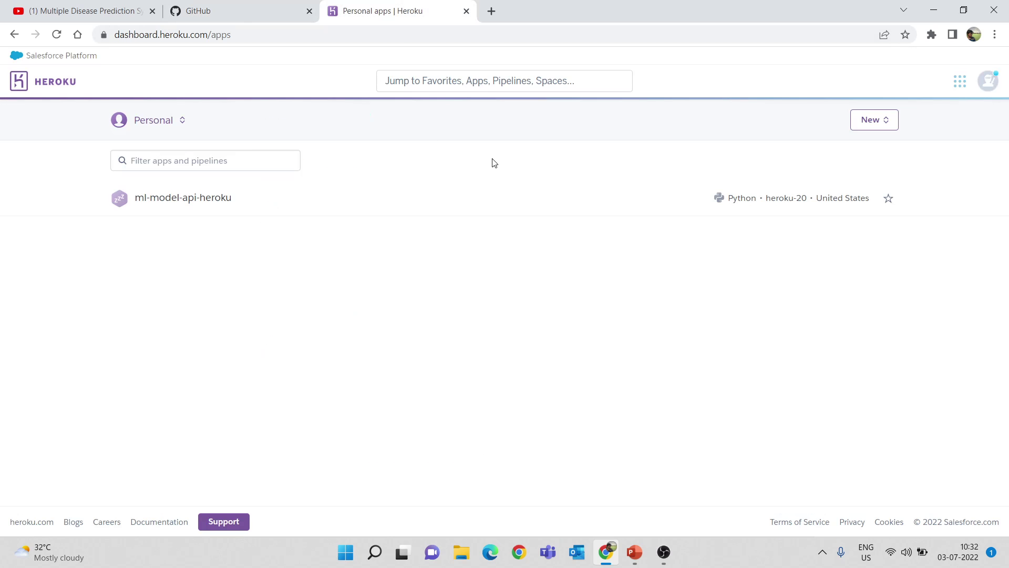
pyautogui.click(934, 6)
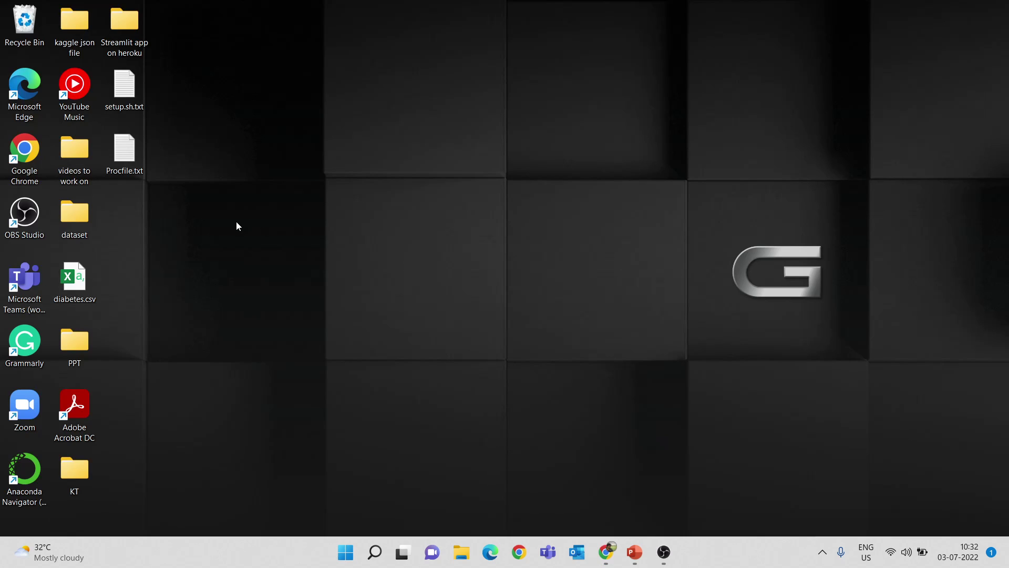
# - View the command line stored in the desktop's Procfile.txt and close the file
pyautogui.doubleClick(135, 172)
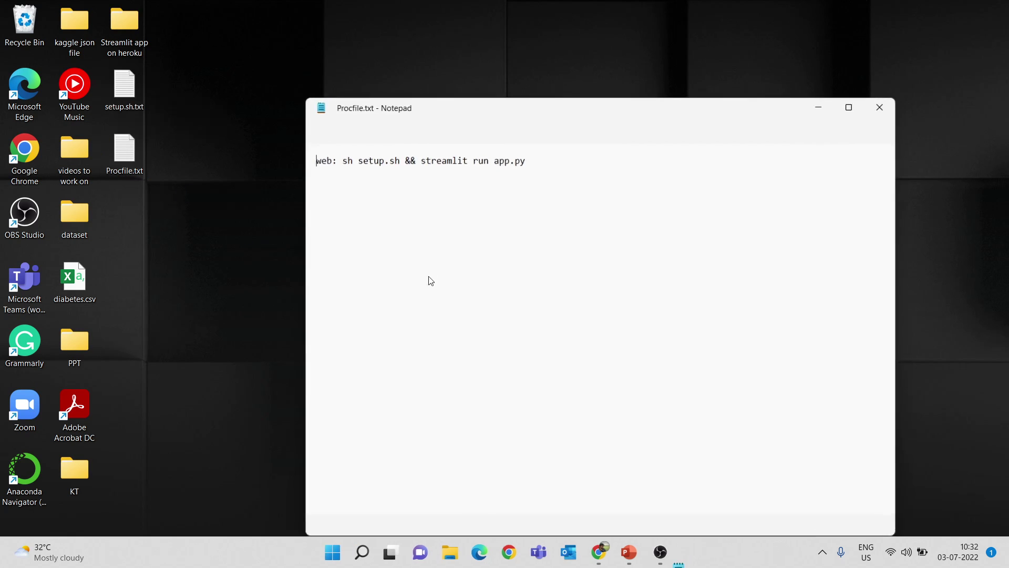
pyautogui.moveTo(554, 155); pyautogui.dragTo(315, 154)
pyautogui.click(548, 162)
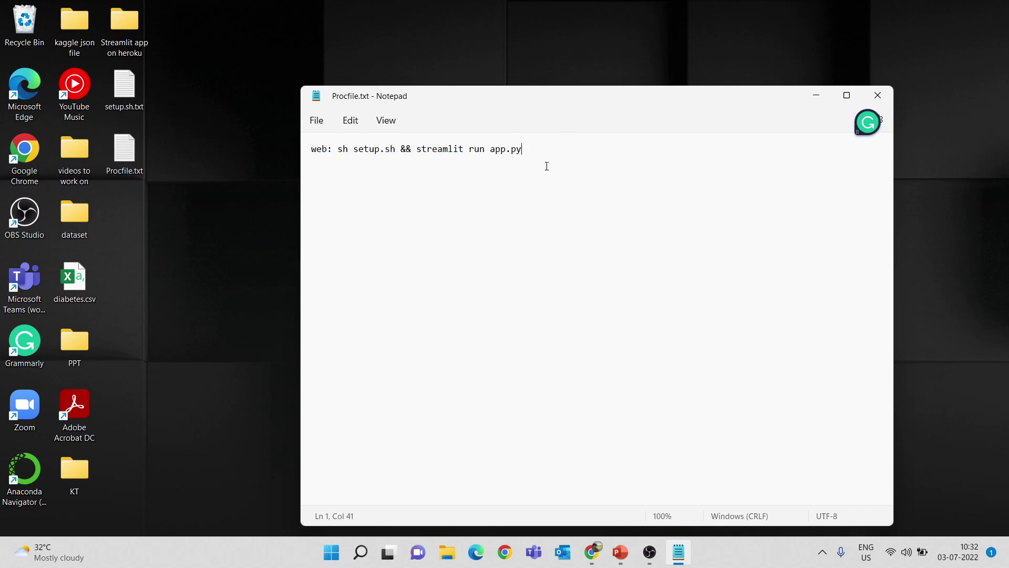
pyautogui.click(878, 95)
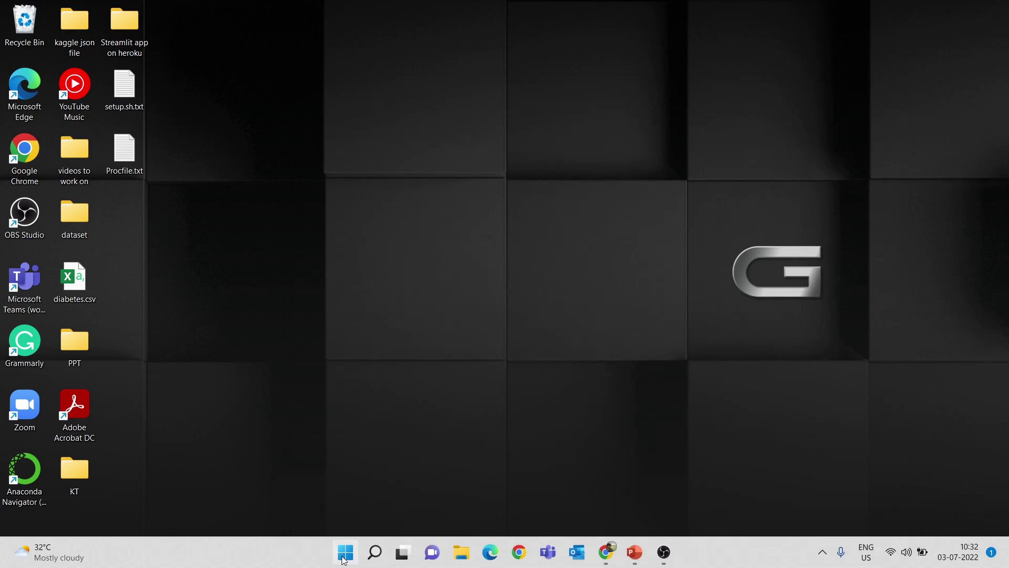
# - Find Notepad through the system search and start it with a blank document
pyautogui.click(374, 552)
pyautogui.write('note')
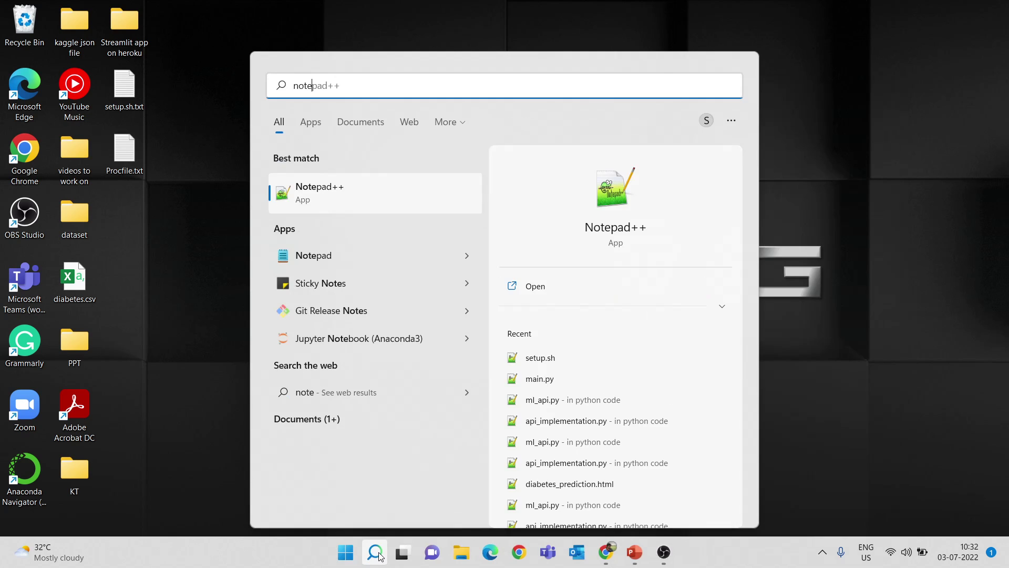
pyautogui.press('Down')
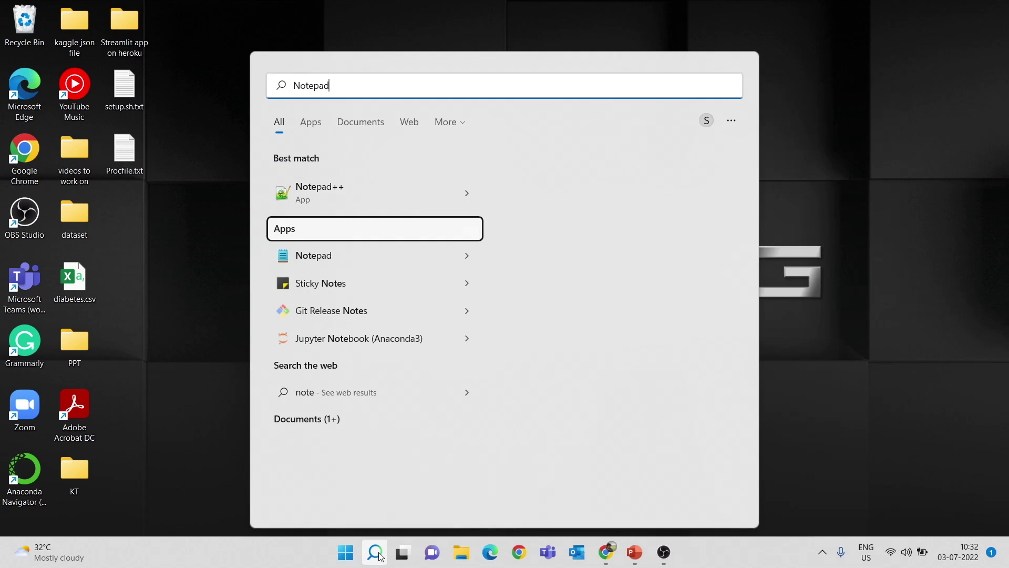
pyautogui.press('Return')
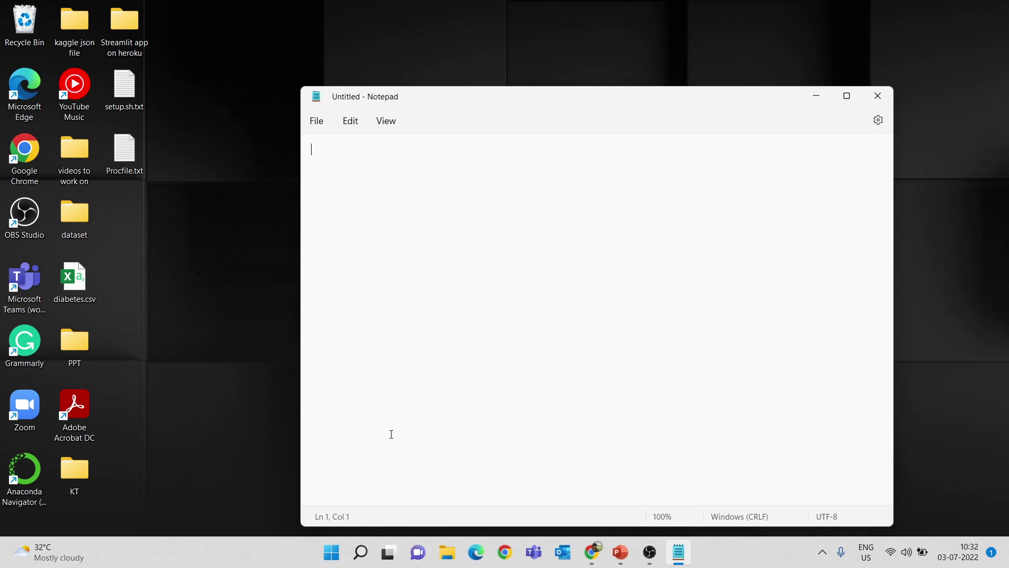
# - Copy the line "web: sh setup.sh && streamlit run app.py" from Procfile.txt into the blank Notepad document
pyautogui.click(140, 169)
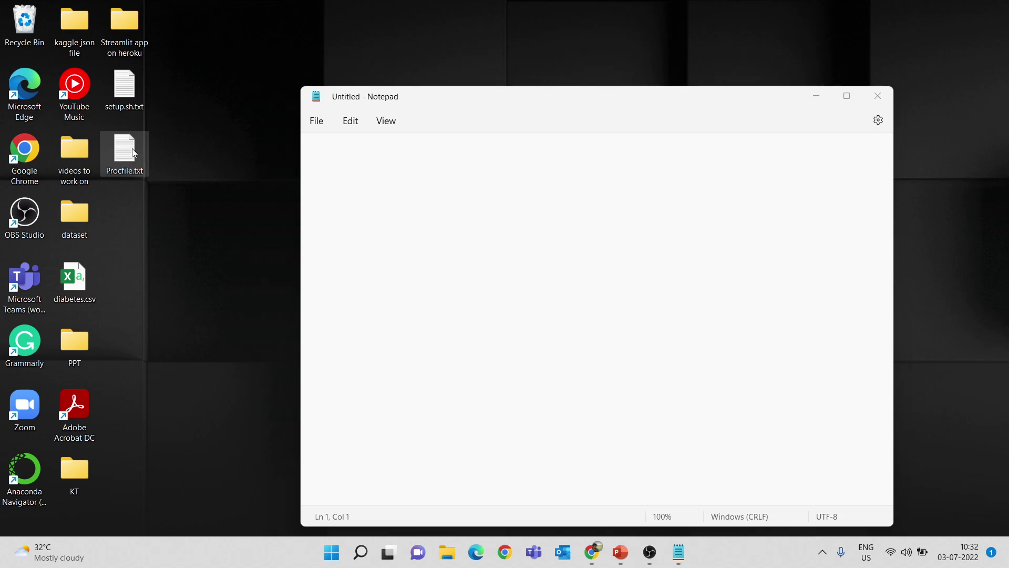
pyautogui.moveTo(132, 152); pyautogui.dragTo(476, 193)
pyautogui.moveTo(538, 148); pyautogui.dragTo(319, 160)
pyautogui.hotkey('ctrl', 'c')
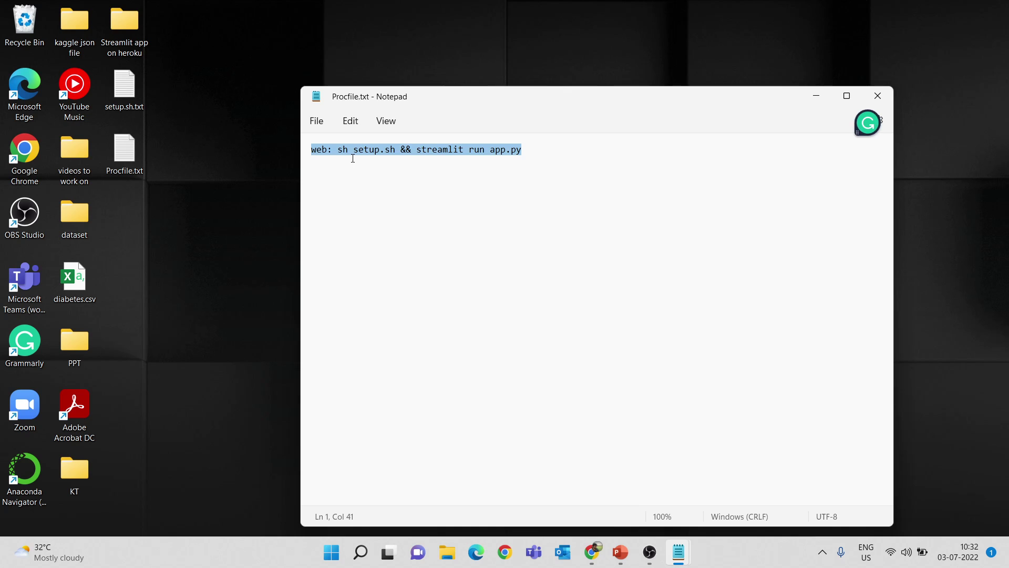
pyautogui.hotkey('ctrl', 'n')
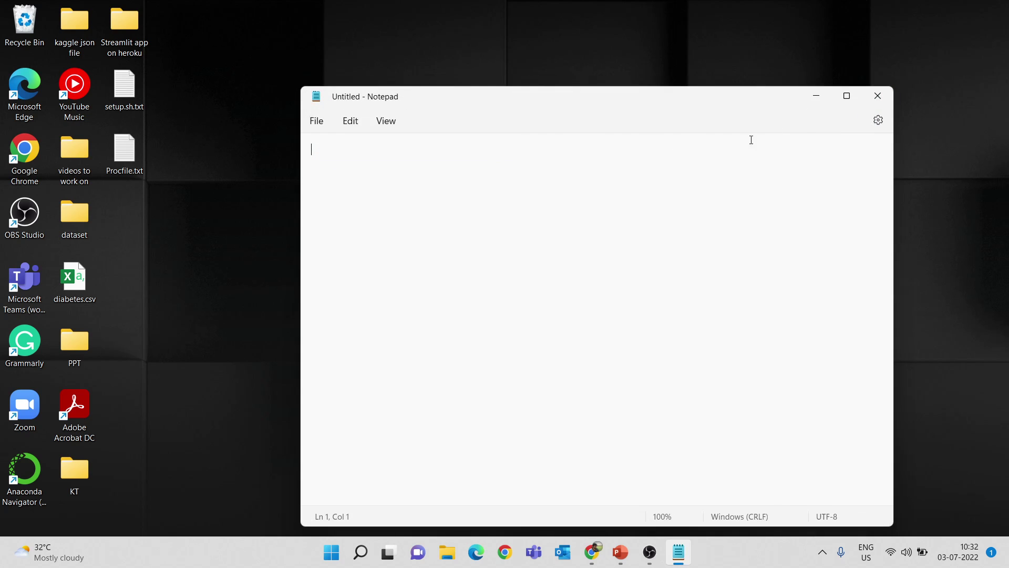
pyautogui.hotkey('ctrl', 'v')
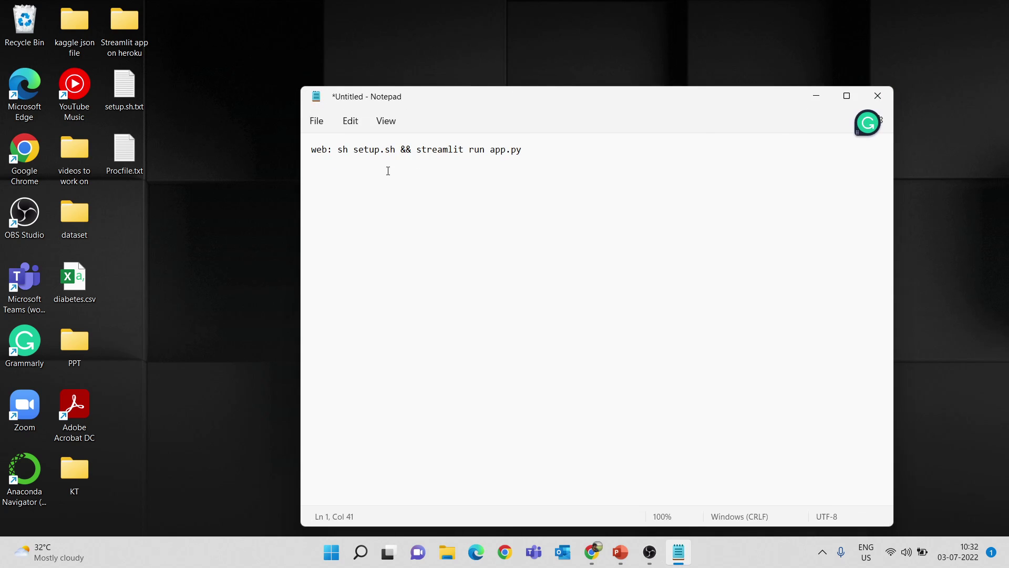
# - Delete the existing Procfile.txt from the desktop, save the new text document there as Procfile, and close it
pyautogui.click(318, 124)
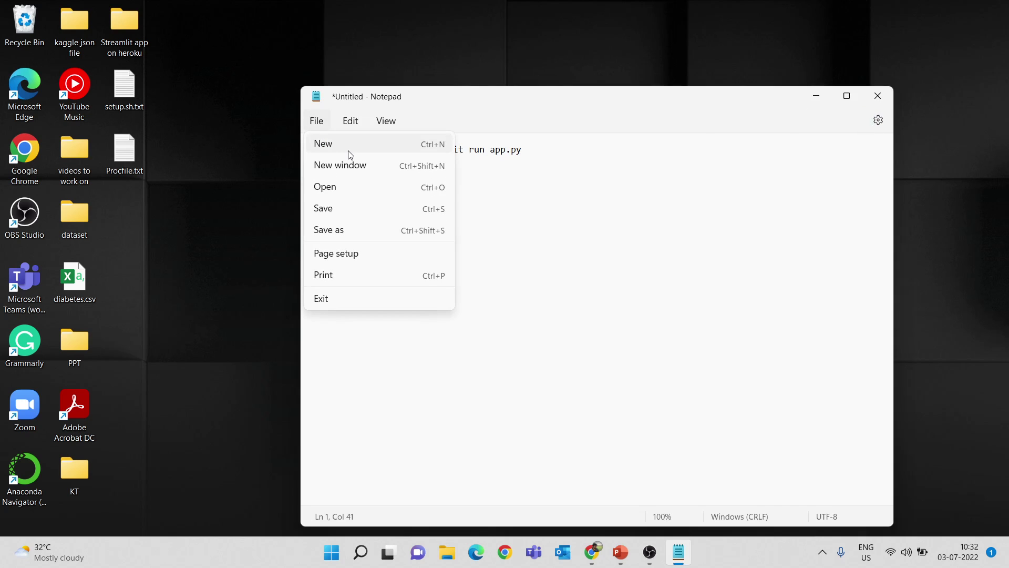
pyautogui.click(377, 231)
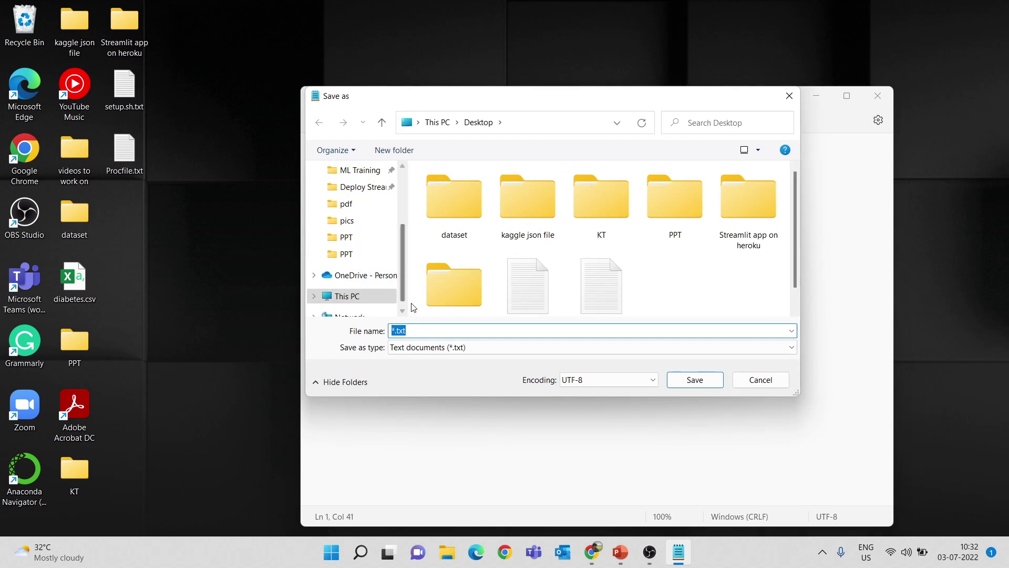
pyautogui.write('Procfile')
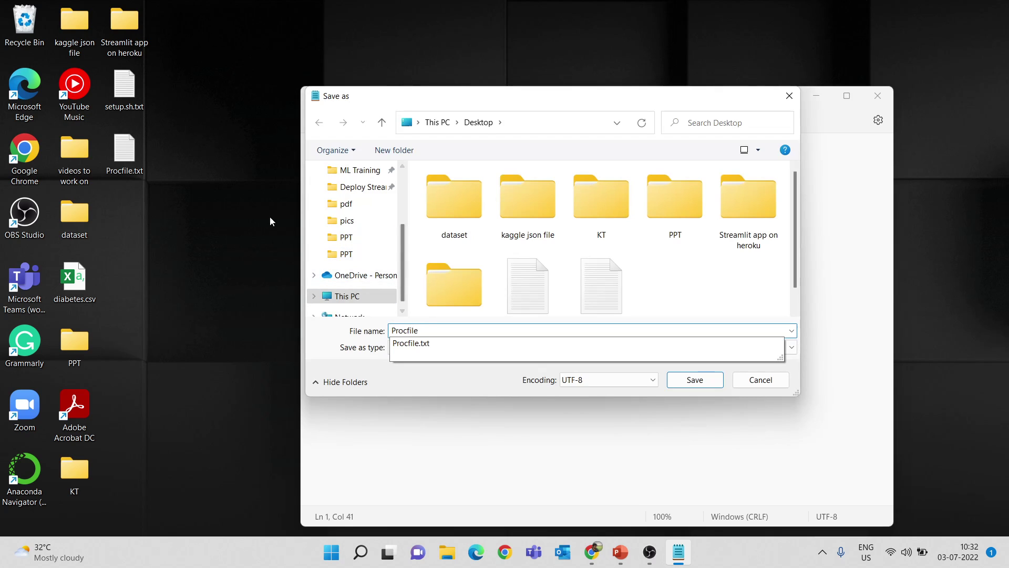
pyautogui.click(139, 163)
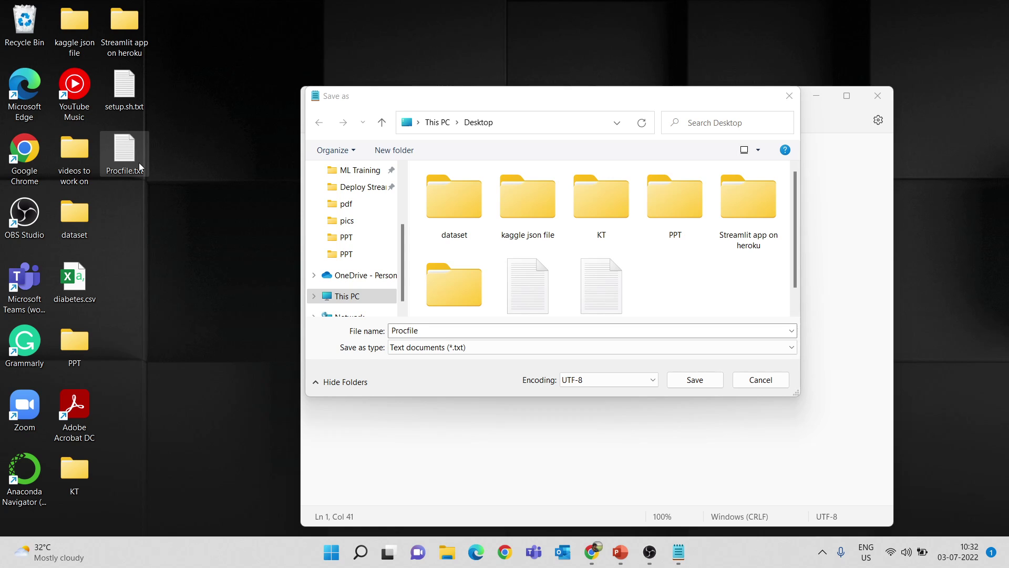
pyautogui.press('Delete')
pyautogui.click(441, 331)
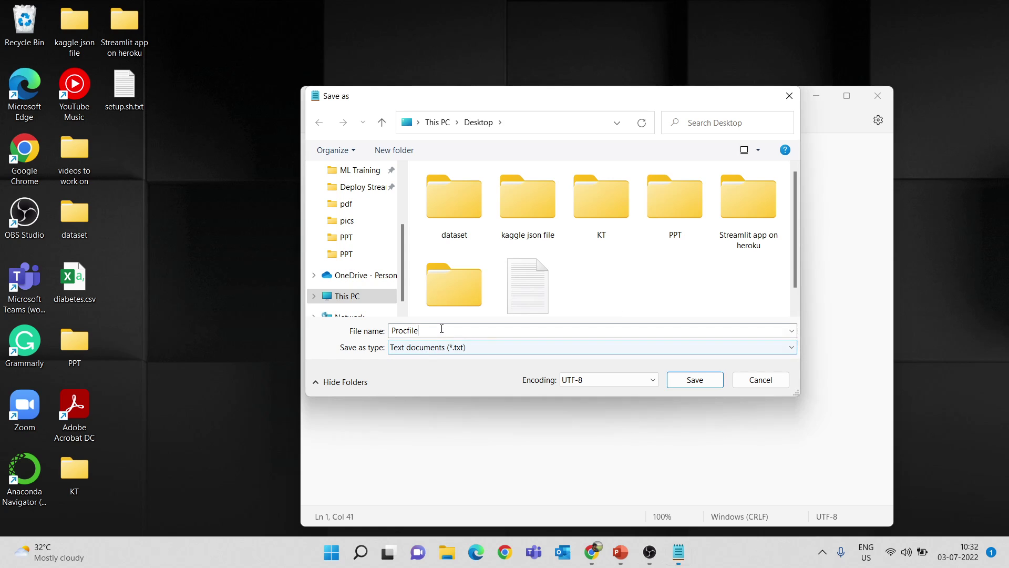
pyautogui.click(705, 383)
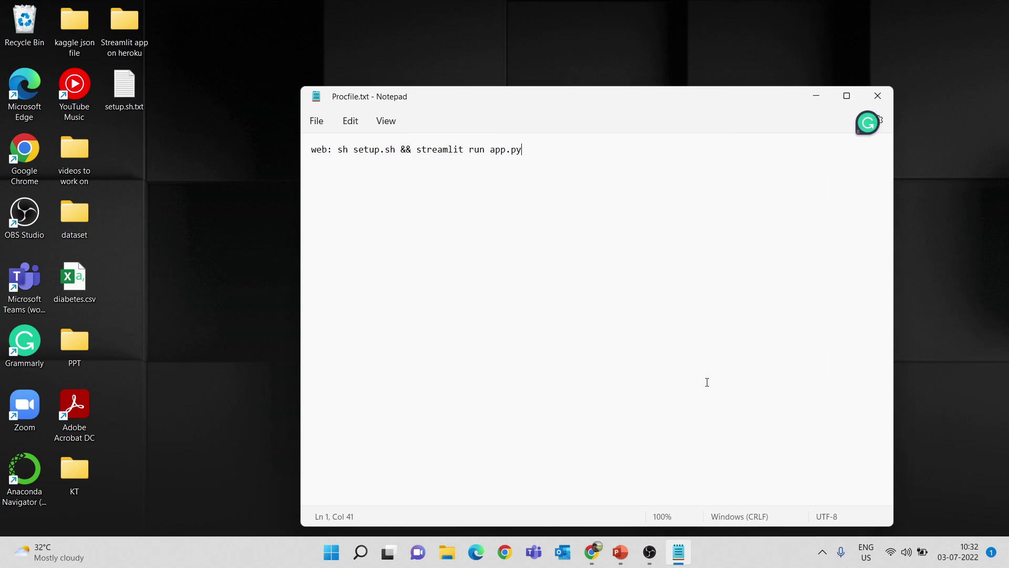
pyautogui.click(875, 95)
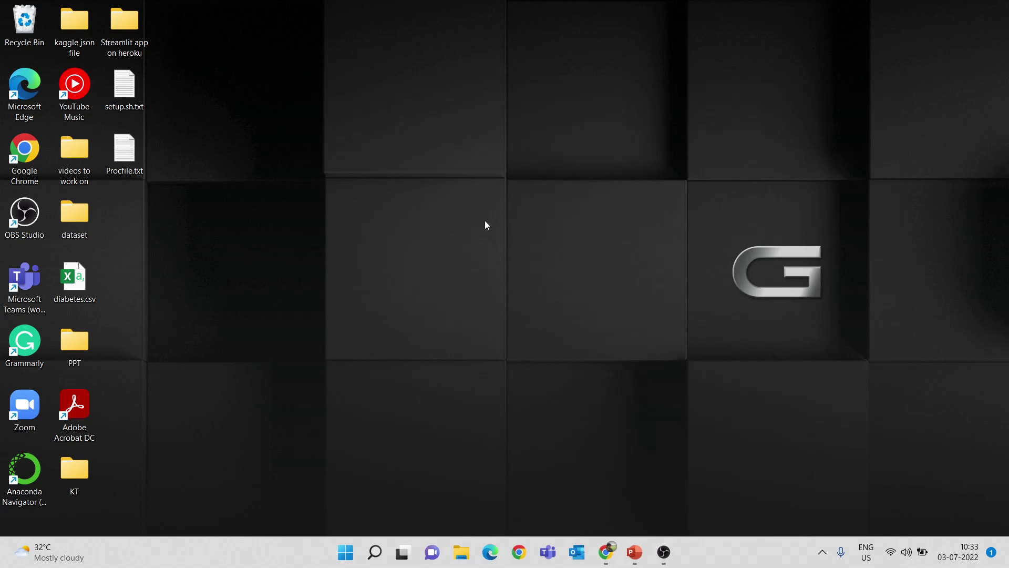
# - Reopen Procfile.txt and examine the web, setup.sh, streamlit and app.py parts of its command
pyautogui.doubleClick(134, 175)
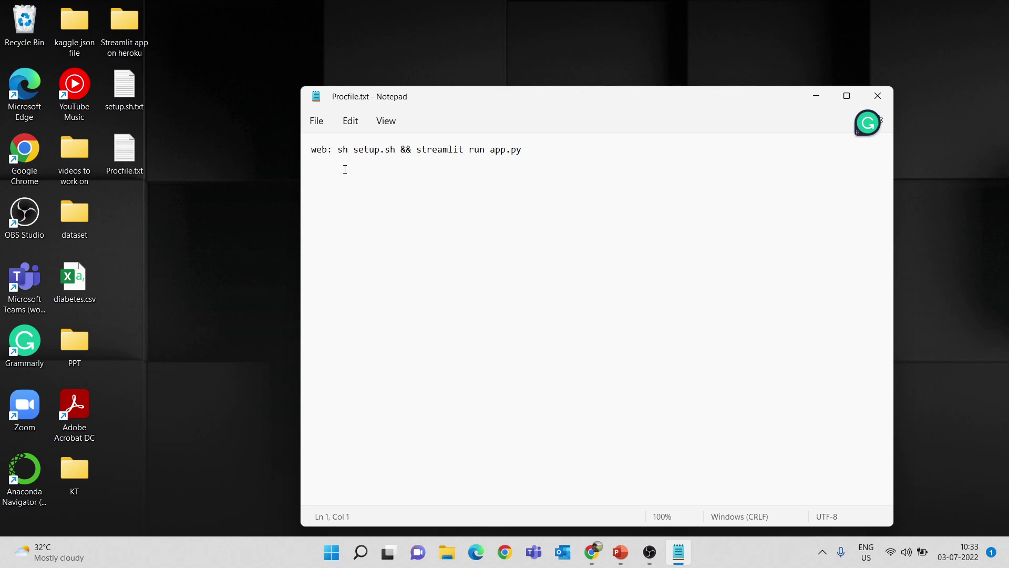
pyautogui.doubleClick(319, 149)
pyautogui.click(354, 150)
pyautogui.moveTo(354, 151); pyautogui.dragTo(399, 150)
pyautogui.doubleClick(440, 150)
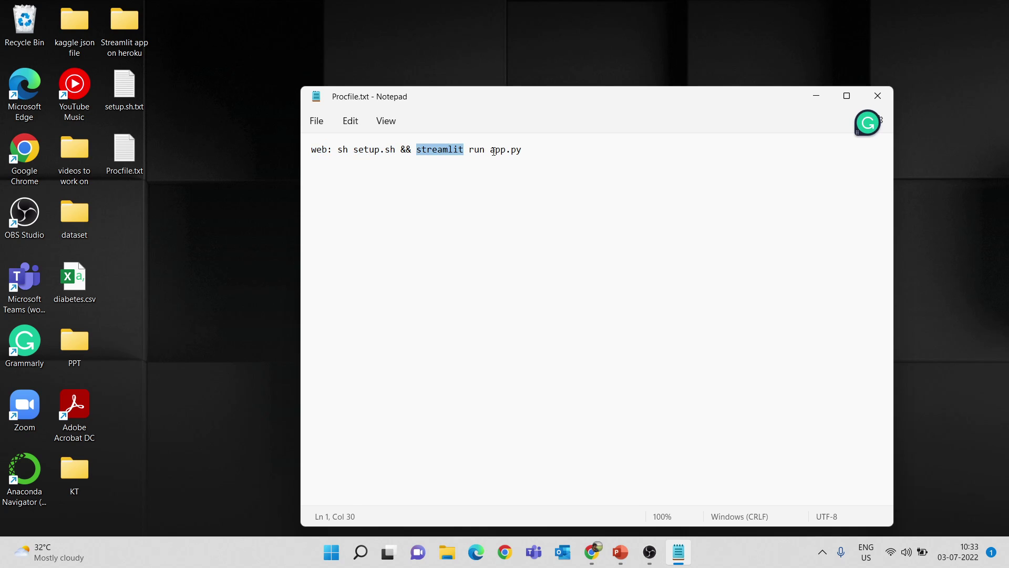
pyautogui.click(523, 153)
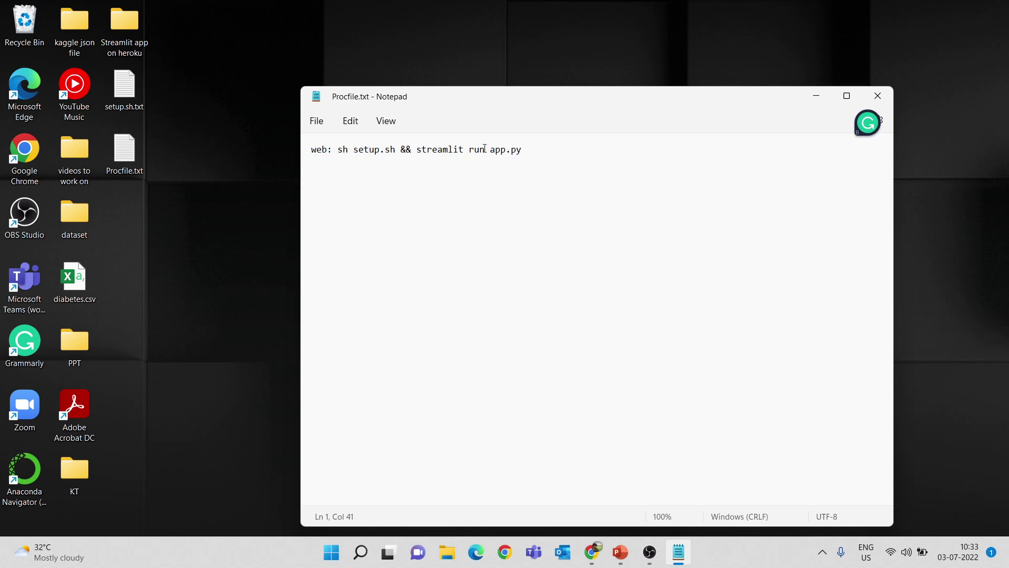
# - Check the setup.sh reference in Procfile.txt against the contents of setup.sh.txt, and close the setup file
pyautogui.doubleClick(372, 150)
pyautogui.doubleClick(125, 87)
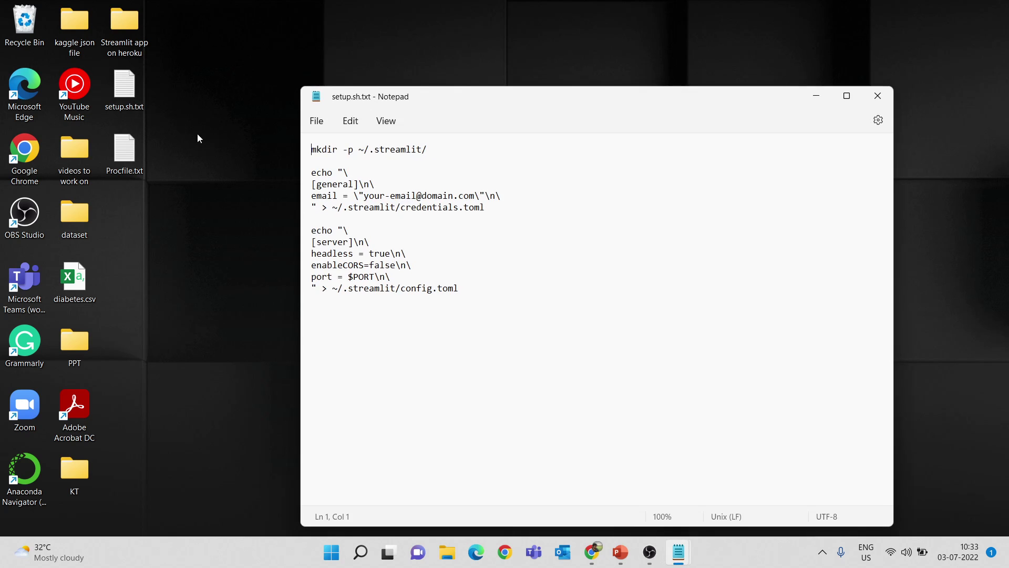
pyautogui.click(877, 95)
pyautogui.click(527, 154)
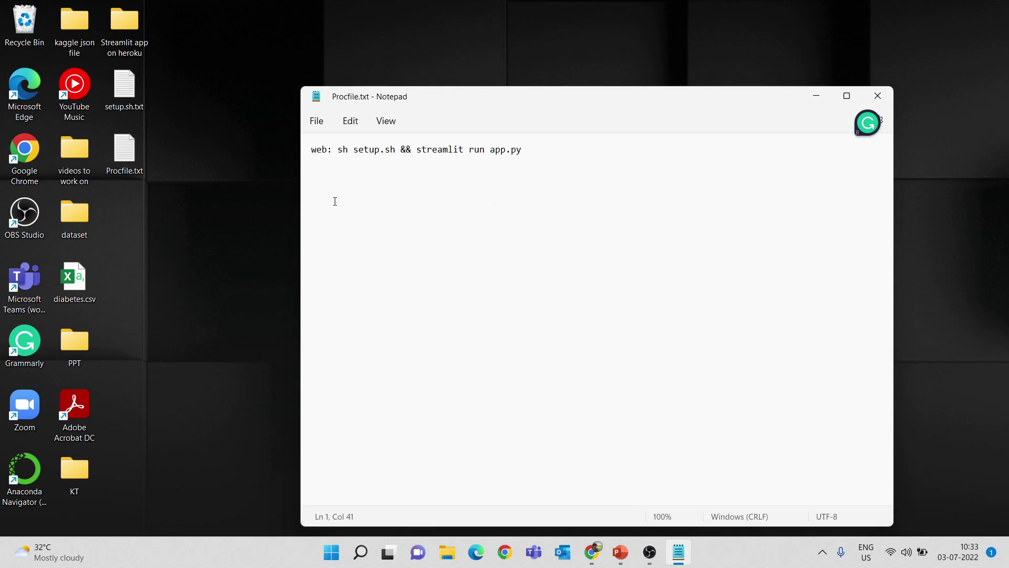
# - Open app.py from the "Streamlit app on heroku" folder and examine its imports, saved-model loading, sidebar and input-field code
pyautogui.doubleClick(138, 37)
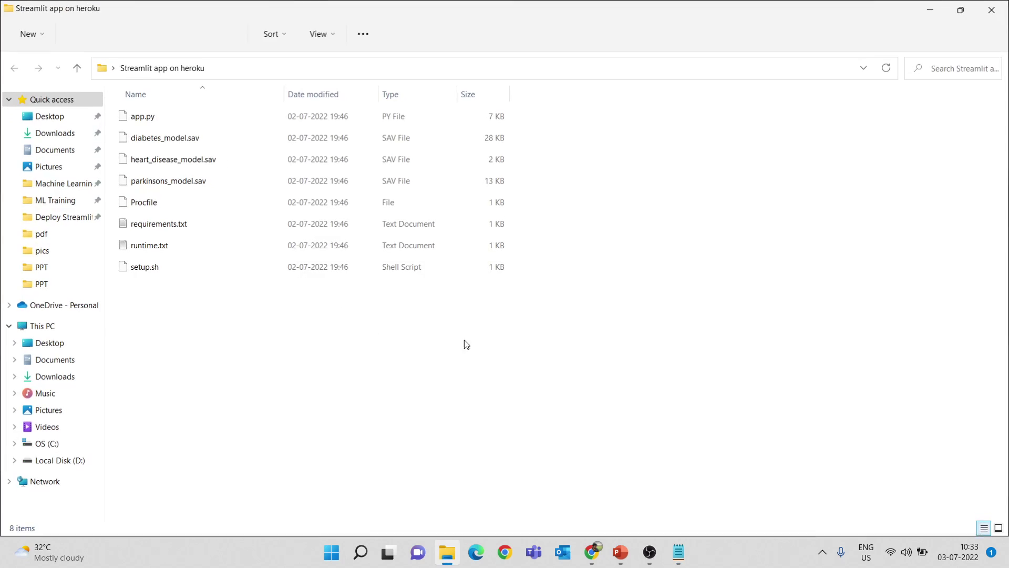
pyautogui.doubleClick(174, 127)
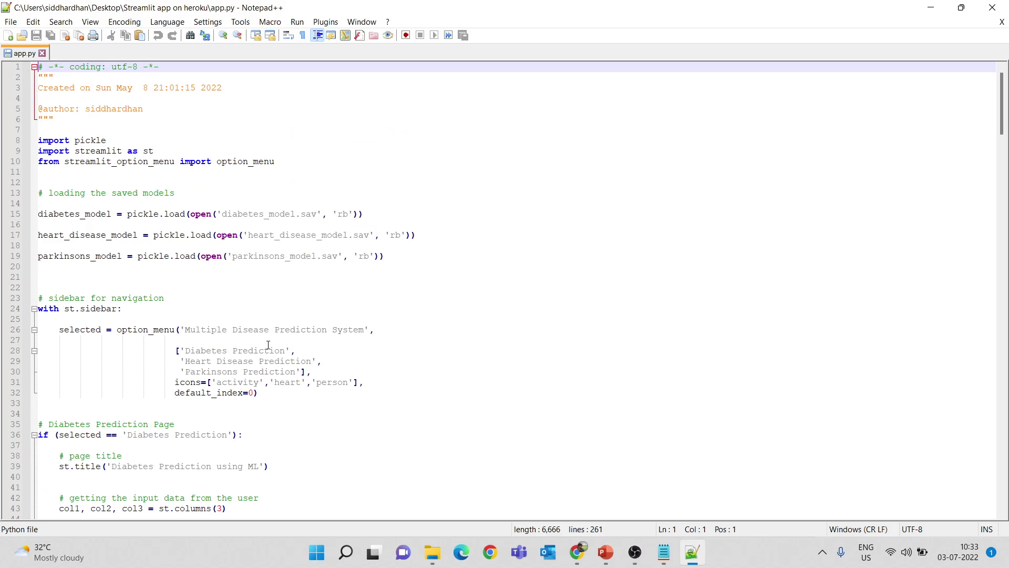
pyautogui.doubleClick(79, 214)
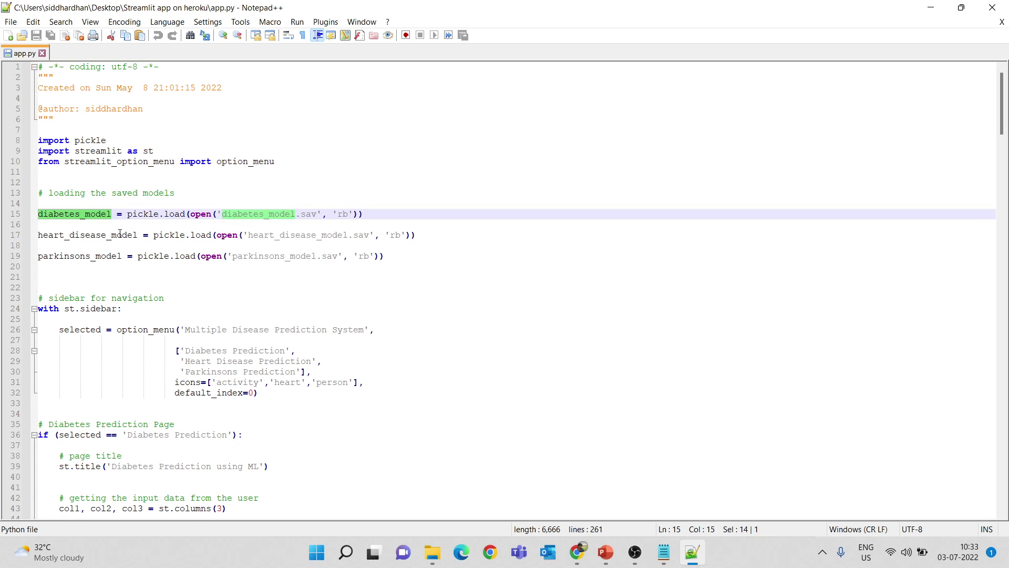
pyautogui.scroll(-1, 127, 275)
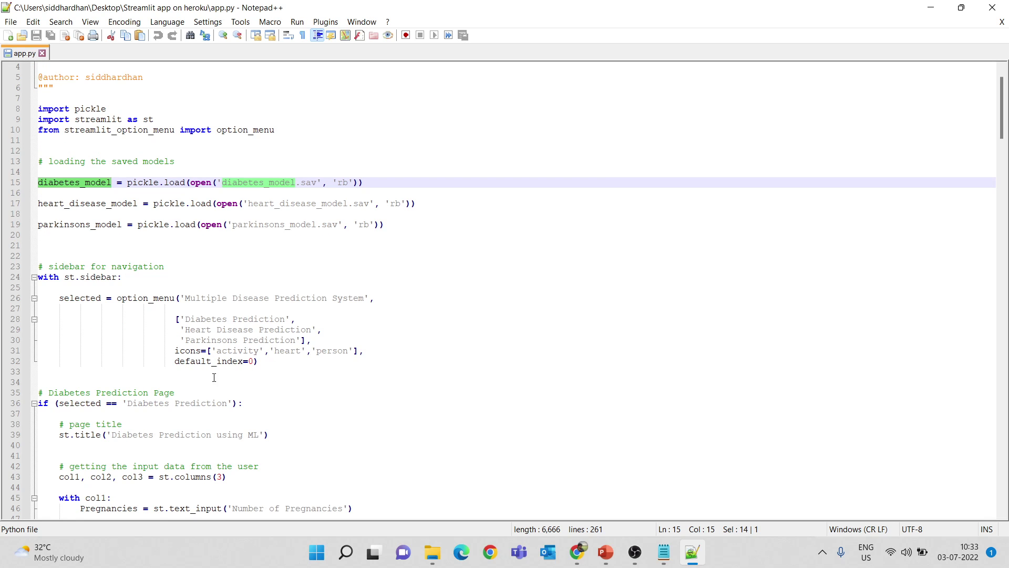
pyautogui.scroll(-5, 219, 361)
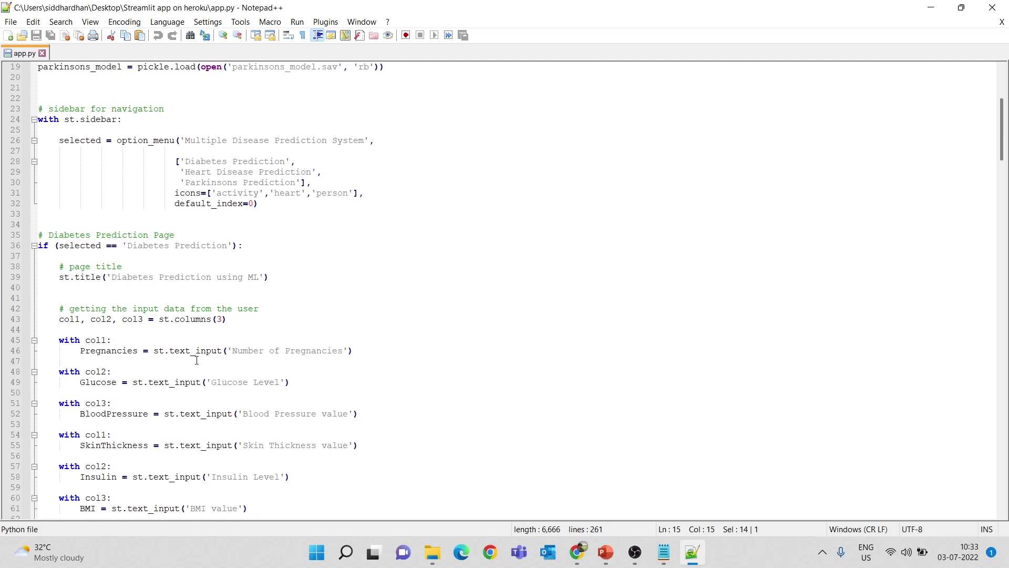
pyautogui.scroll(-1, 197, 363)
pyautogui.scroll(7, 157, 263)
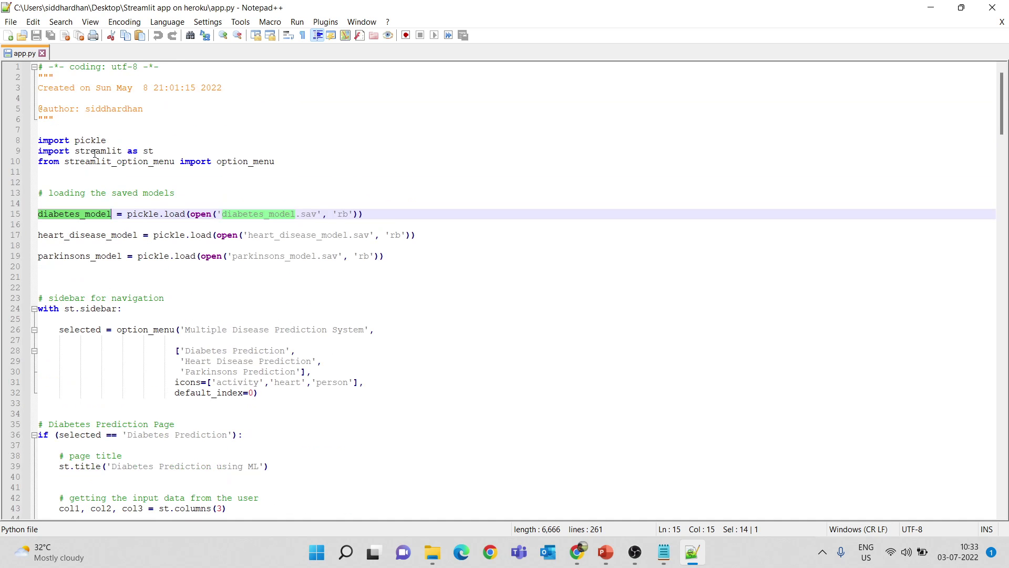
pyautogui.doubleClick(95, 152)
pyautogui.click(316, 196)
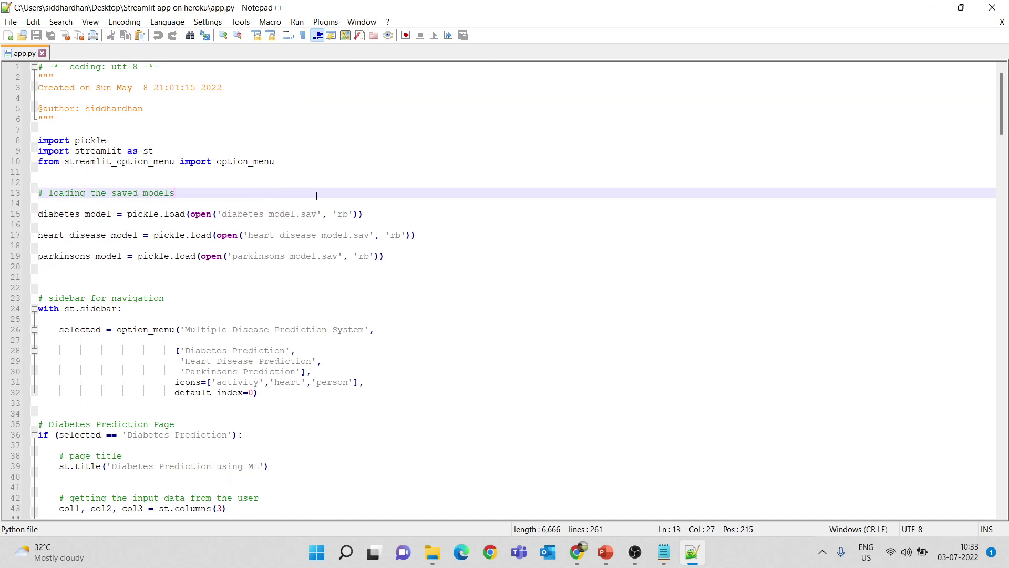
# - Close app.py, check the app.py reference in the Procfile.txt command, and close Procfile.txt
pyautogui.click(992, 7)
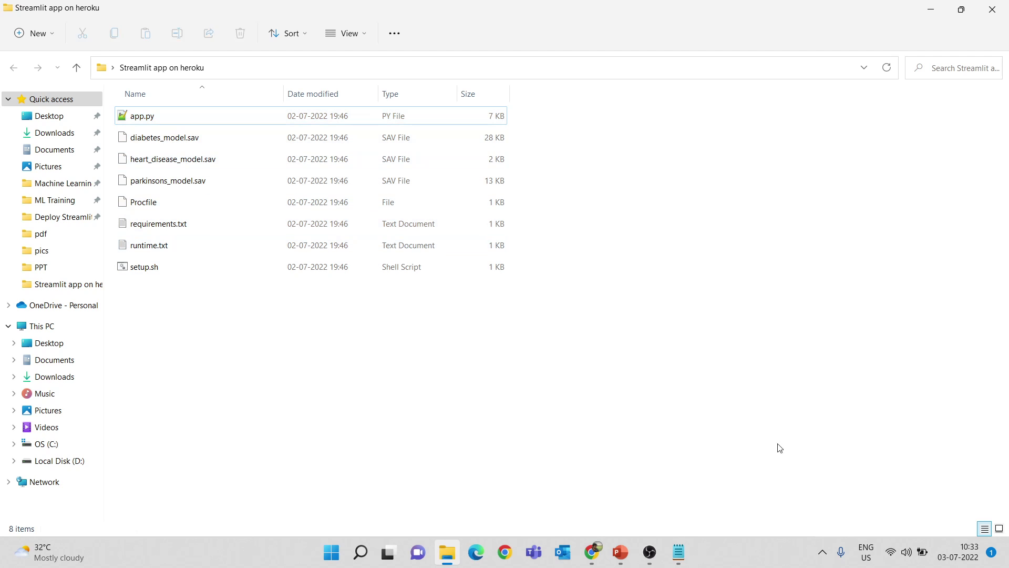
pyautogui.click(678, 552)
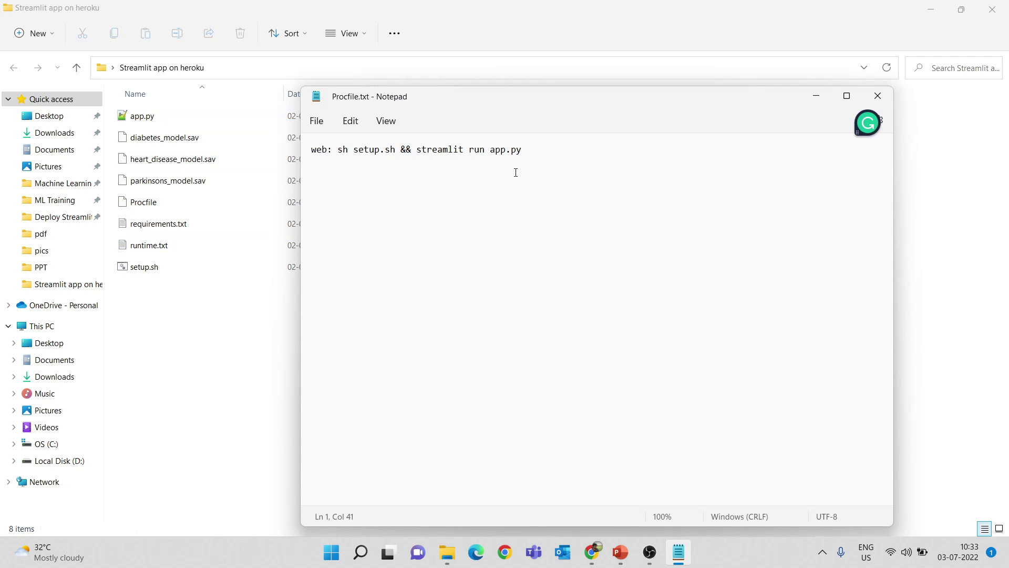
pyautogui.click(878, 96)
# - Check the diabetes, heart disease and Parkinson's .sav files in the folder against the model-loading code in app.py, and close the script
pyautogui.click(241, 137)
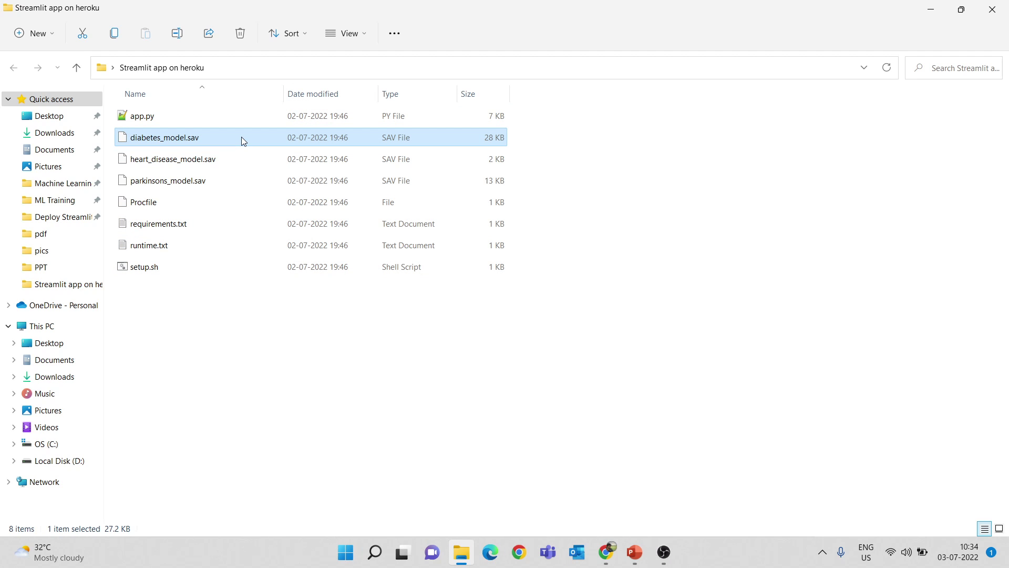
pyautogui.hotkey('shift', 'Down')
pyautogui.hotkey('shift', 'Down')
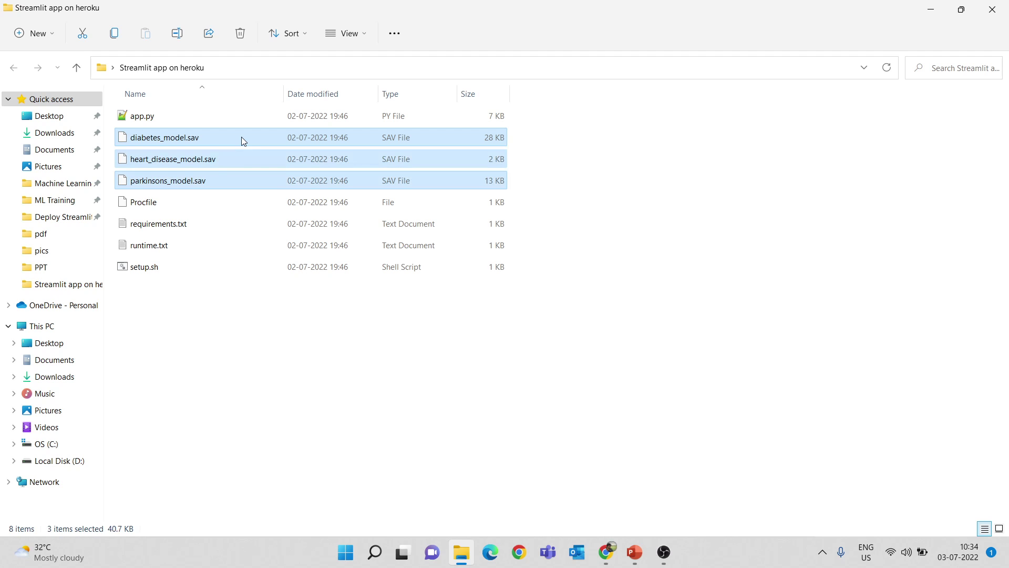
pyautogui.click(349, 367)
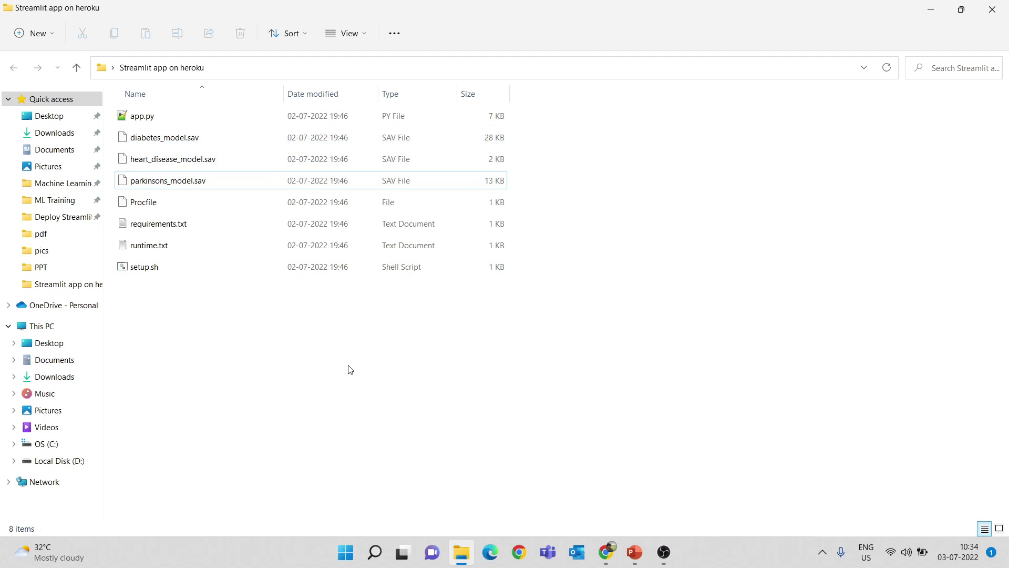
pyautogui.doubleClick(223, 123)
pyautogui.moveTo(392, 263); pyautogui.dragTo(38, 213)
pyautogui.moveTo(174, 298); pyautogui.dragTo(38, 287)
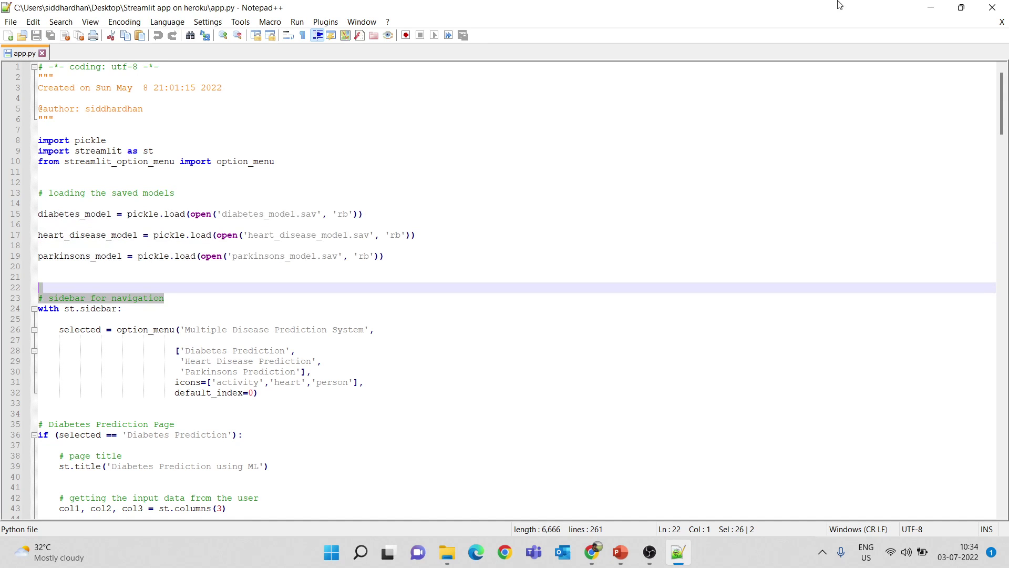
pyautogui.click(992, 8)
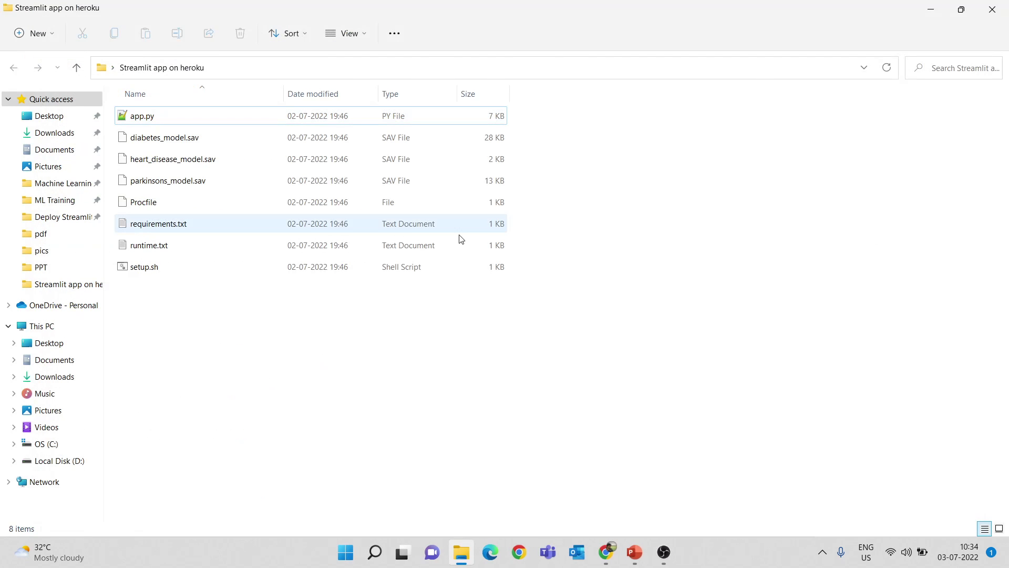
# - Open requirements.txt and examine its numpy, pickle-mixin, streamlit and streamlit-option-menu entries
pyautogui.doubleClick(261, 221)
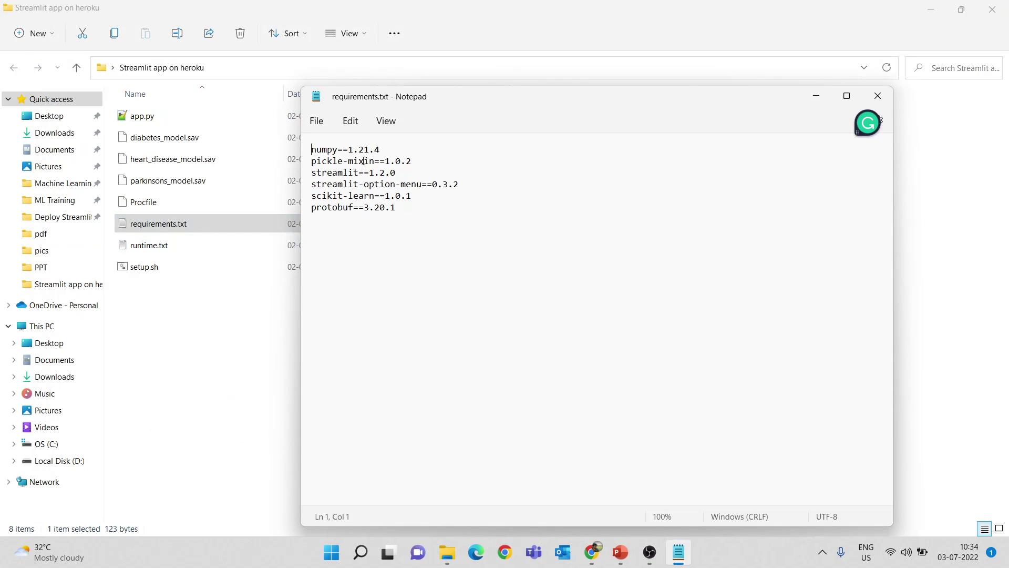
pyautogui.doubleClick(333, 150)
pyautogui.doubleClick(320, 172)
pyautogui.doubleClick(319, 162)
pyautogui.doubleClick(338, 174)
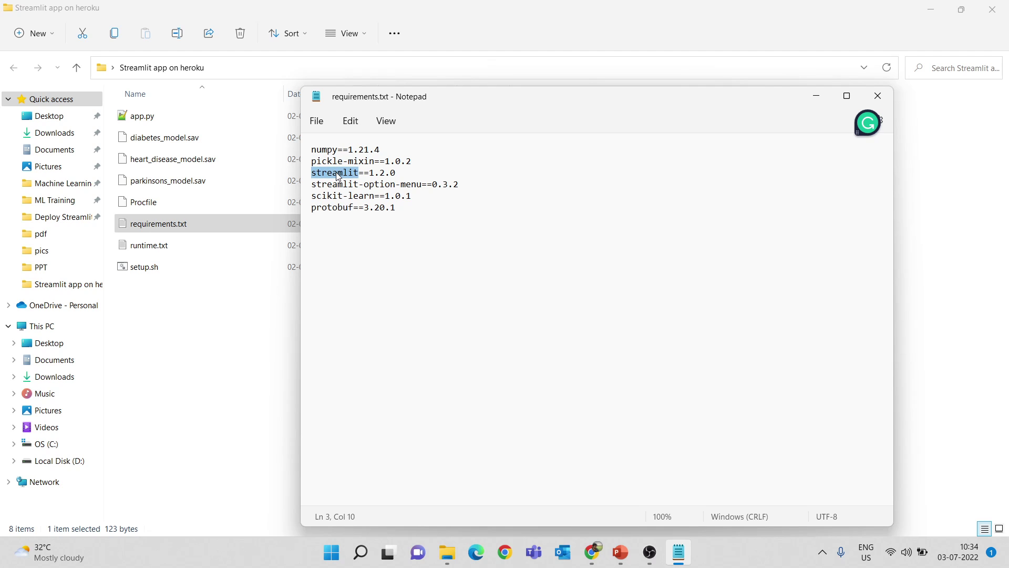
pyautogui.doubleClick(342, 184)
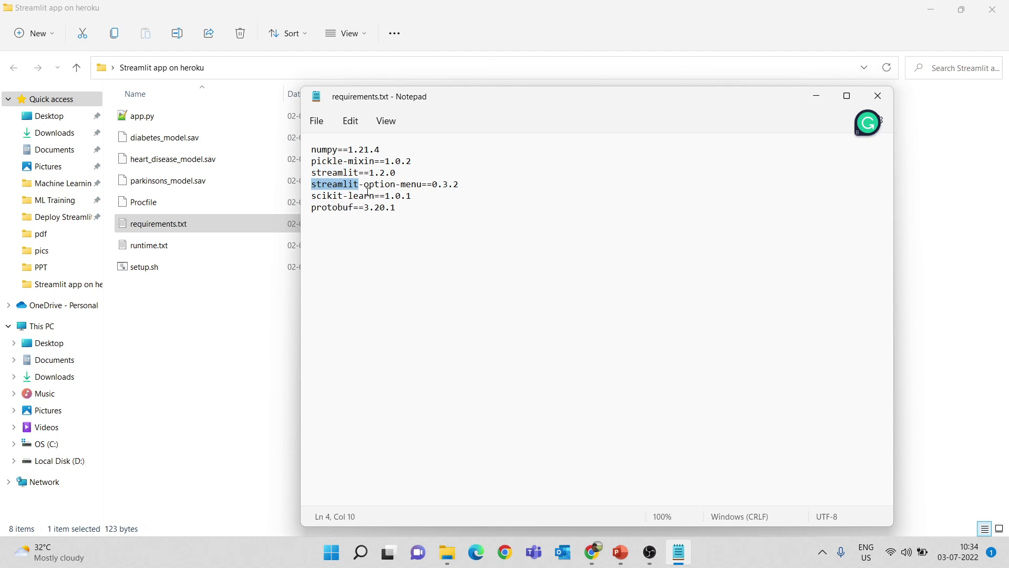
pyautogui.doubleClick(379, 185)
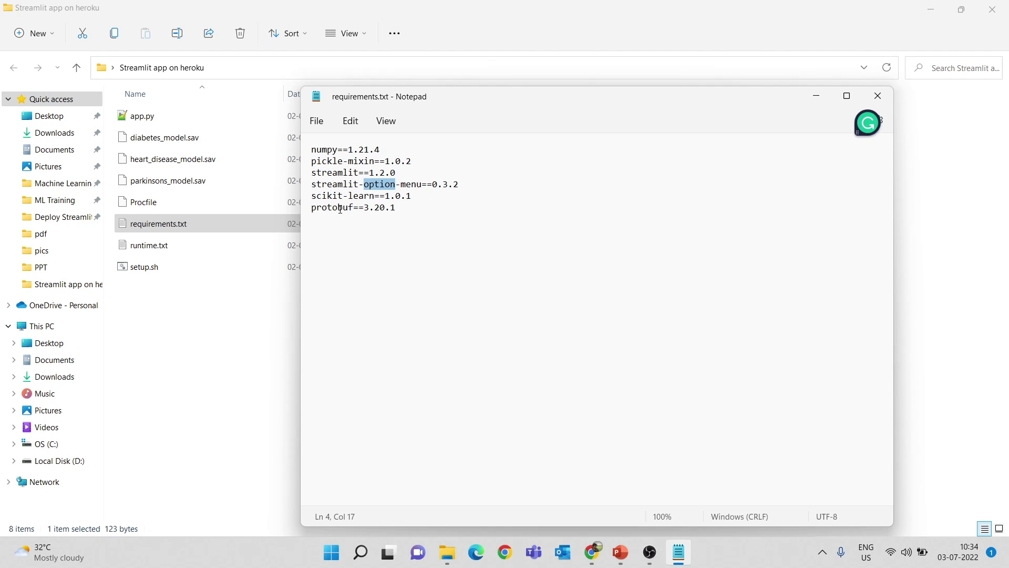
# - Examine the protobuf entry and its pinned version in requirements.txt
pyautogui.doubleClick(341, 209)
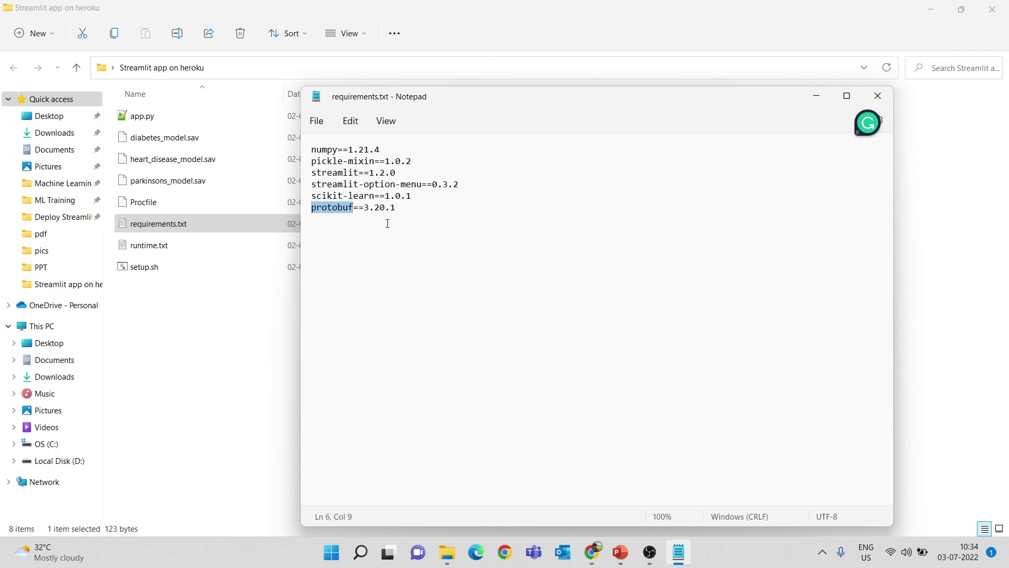
pyautogui.moveTo(395, 208); pyautogui.dragTo(364, 208)
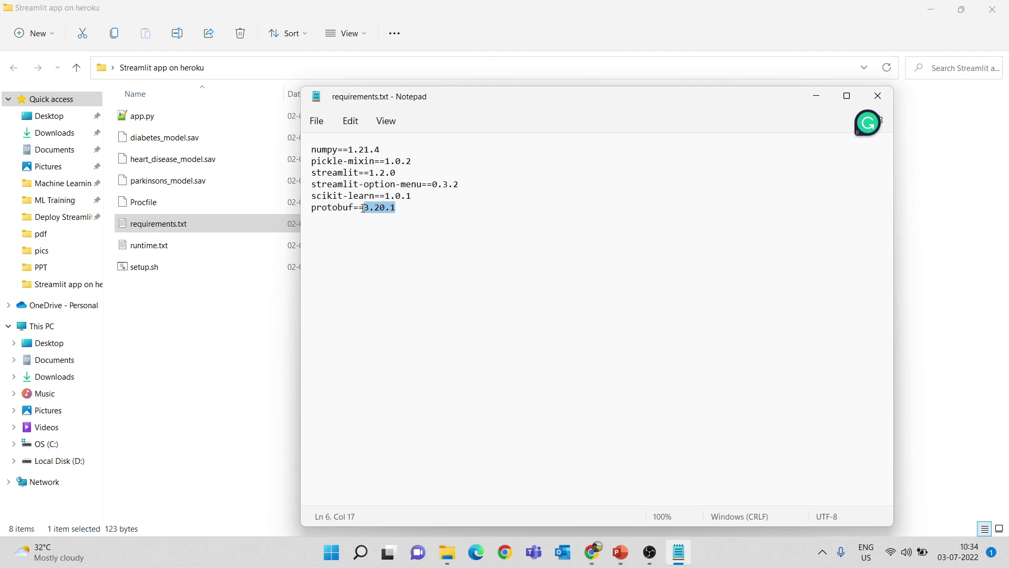
pyautogui.click(415, 211)
pyautogui.doubleClick(329, 209)
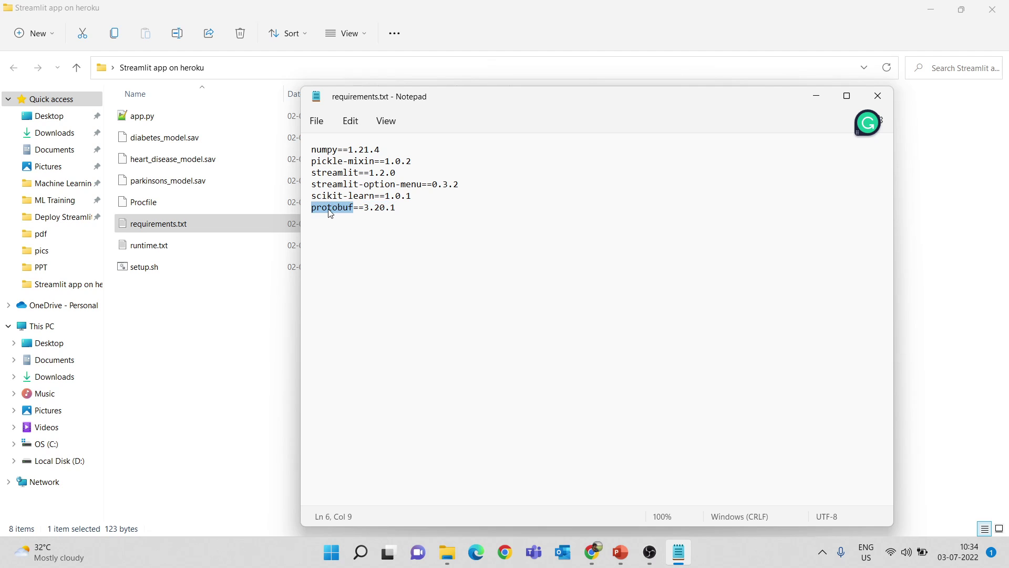
pyautogui.click(442, 221)
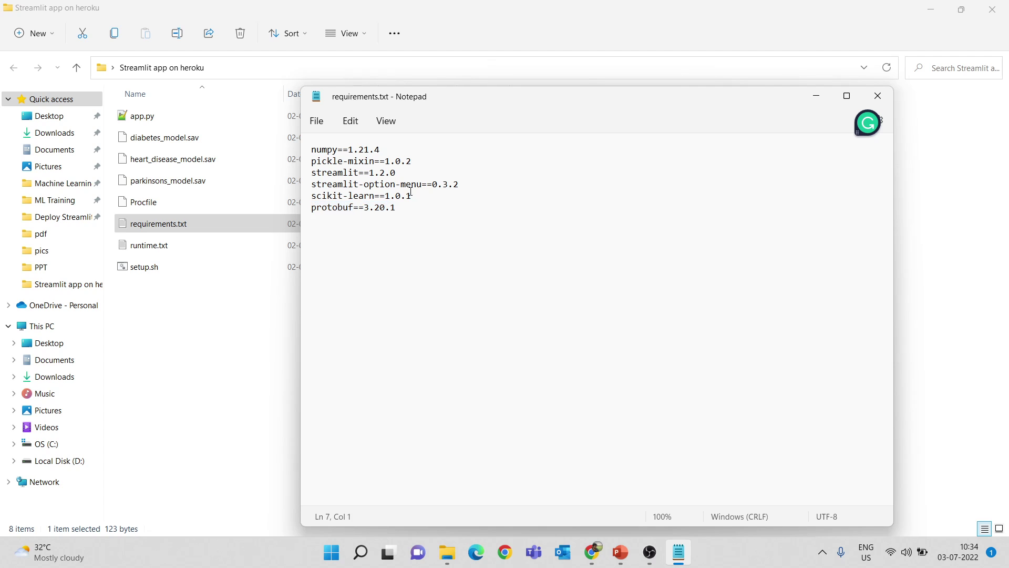
# - Compare the version notation of the numpy and protobuf lines, and close requirements.txt
pyautogui.moveTo(379, 150); pyautogui.dragTo(338, 151)
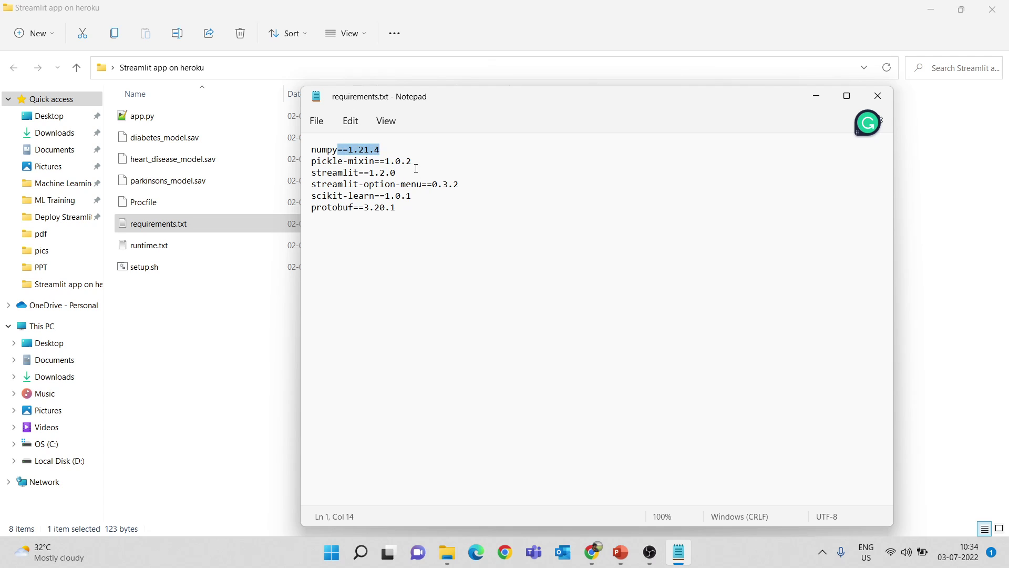
pyautogui.moveTo(397, 209); pyautogui.dragTo(315, 209)
pyautogui.click(470, 210)
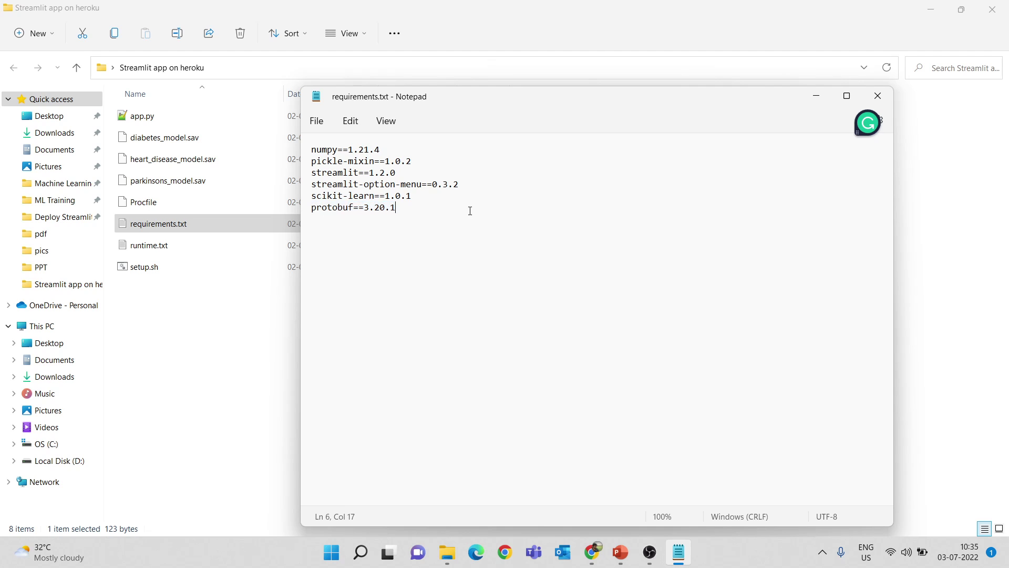
pyautogui.click(878, 95)
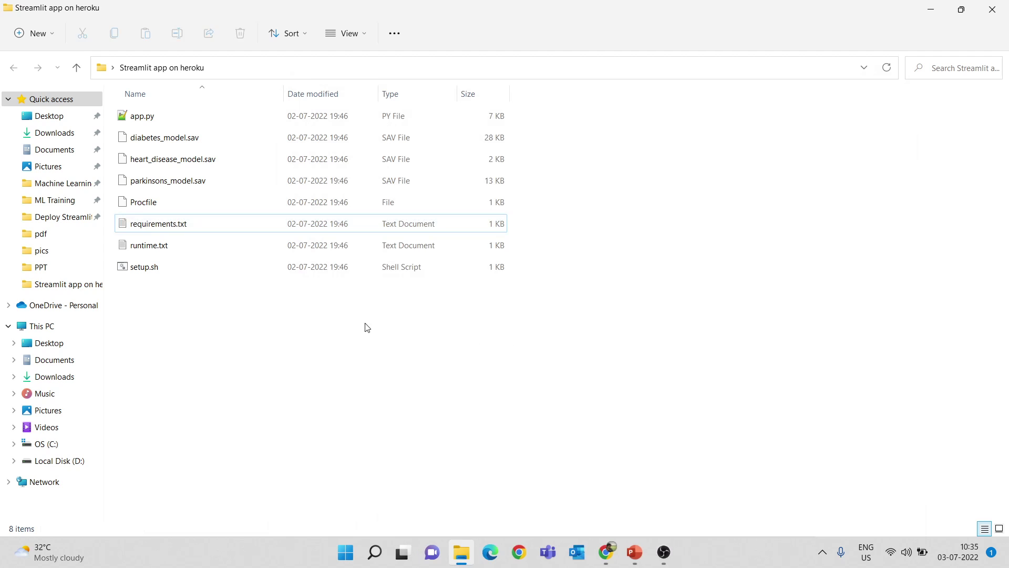
# - Open runtime.txt, examine the Python version it specifies, and close the file
pyautogui.click(215, 246)
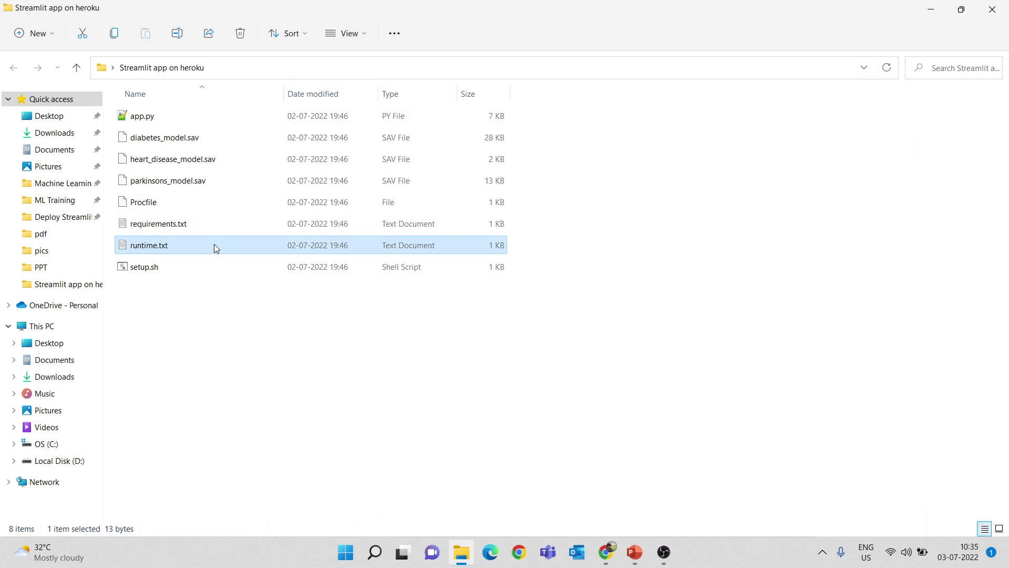
pyautogui.doubleClick(213, 244)
pyautogui.moveTo(389, 153); pyautogui.dragTo(296, 152)
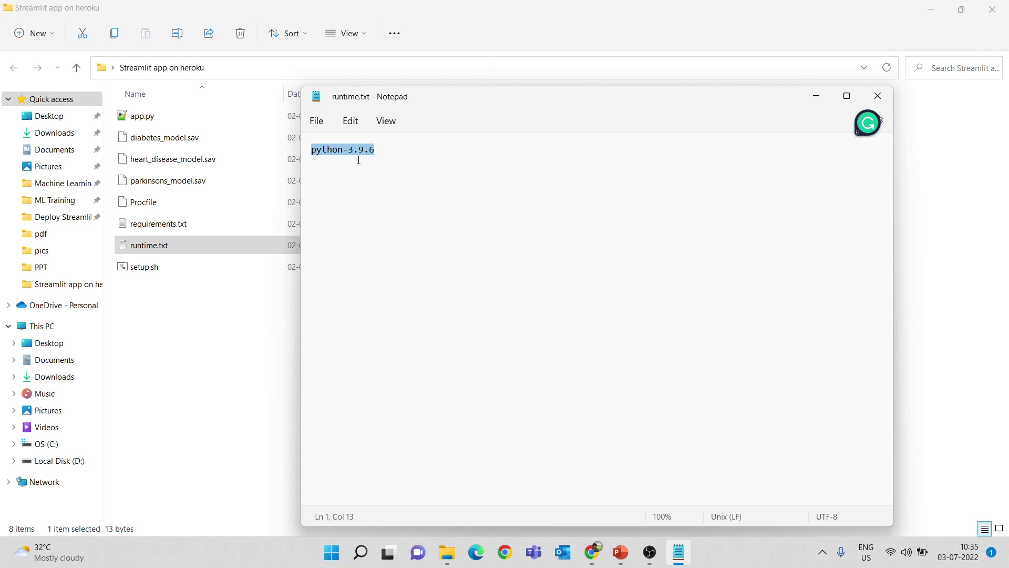
pyautogui.click(468, 157)
pyautogui.click(884, 100)
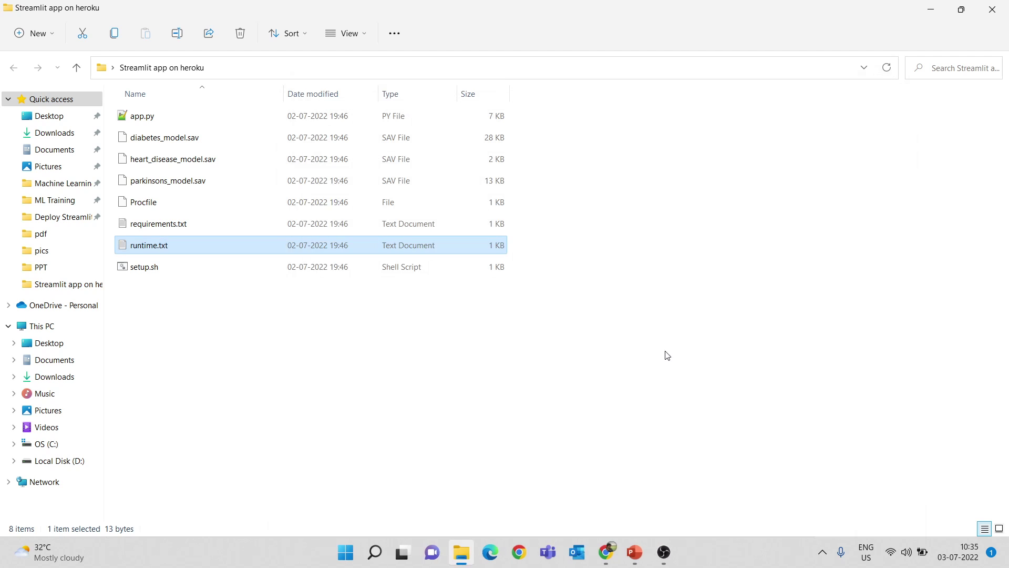
# - Review the deployment files in the "Streamlit app on heroku" folder from app.py through runtime.txt, and close the folder
pyautogui.click(161, 120)
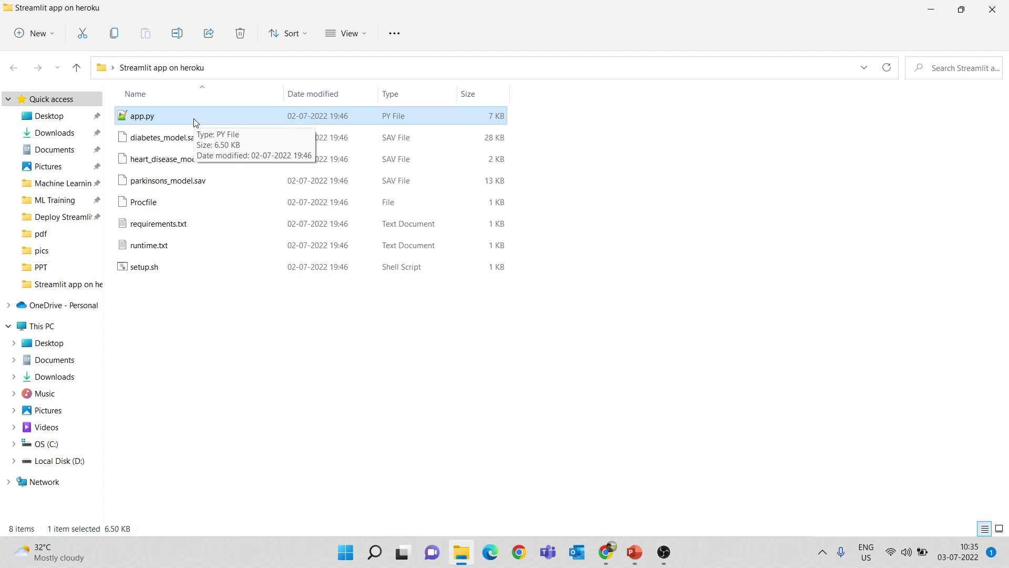
pyautogui.click(198, 142)
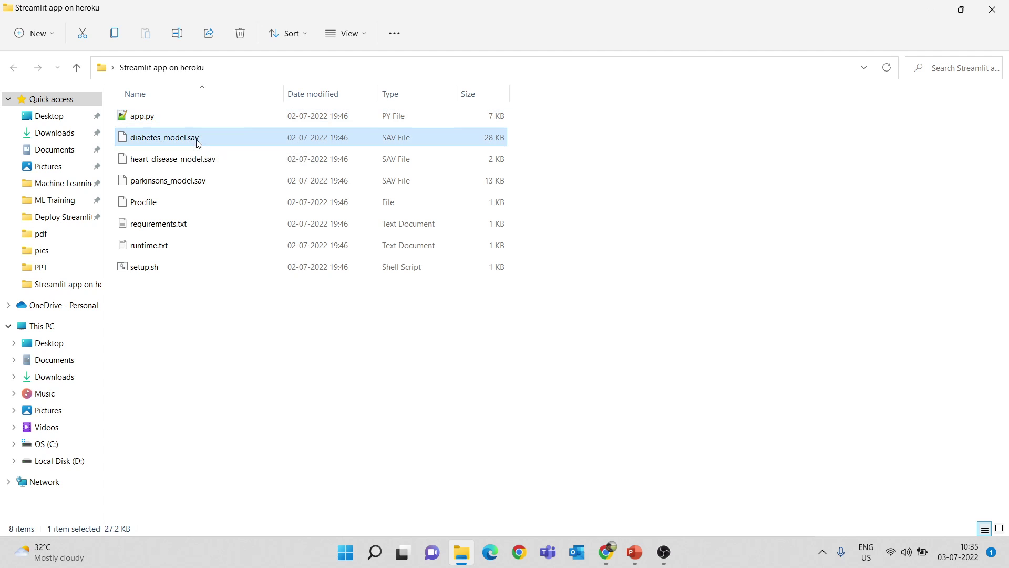
pyautogui.click(200, 157)
pyautogui.click(205, 183)
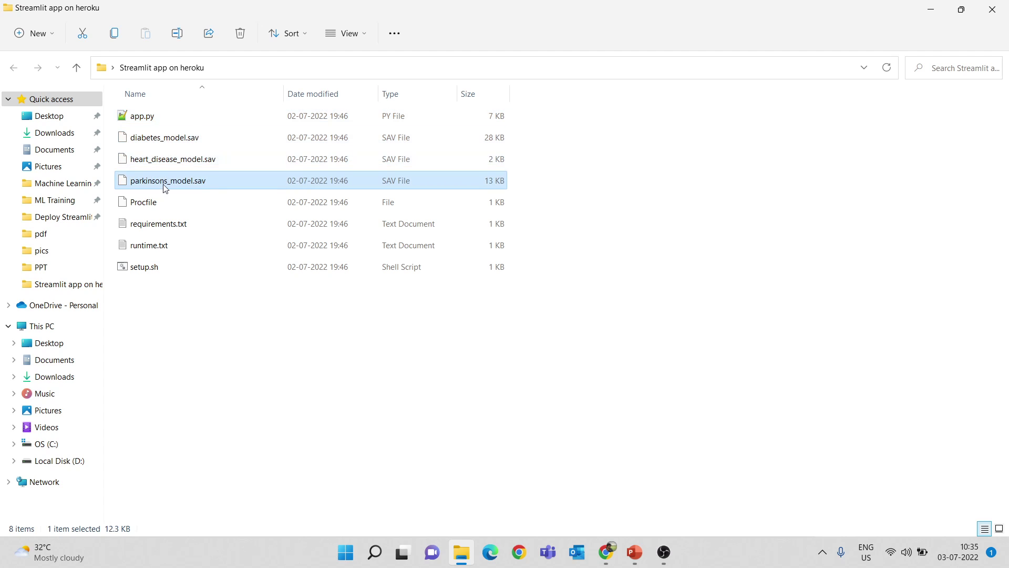
pyautogui.click(159, 210)
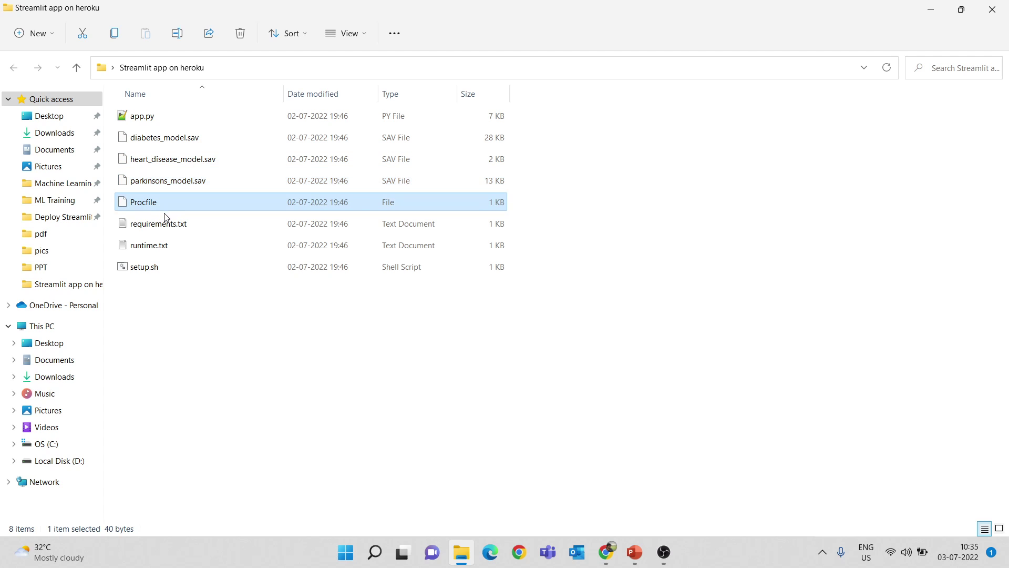
pyautogui.click(170, 224)
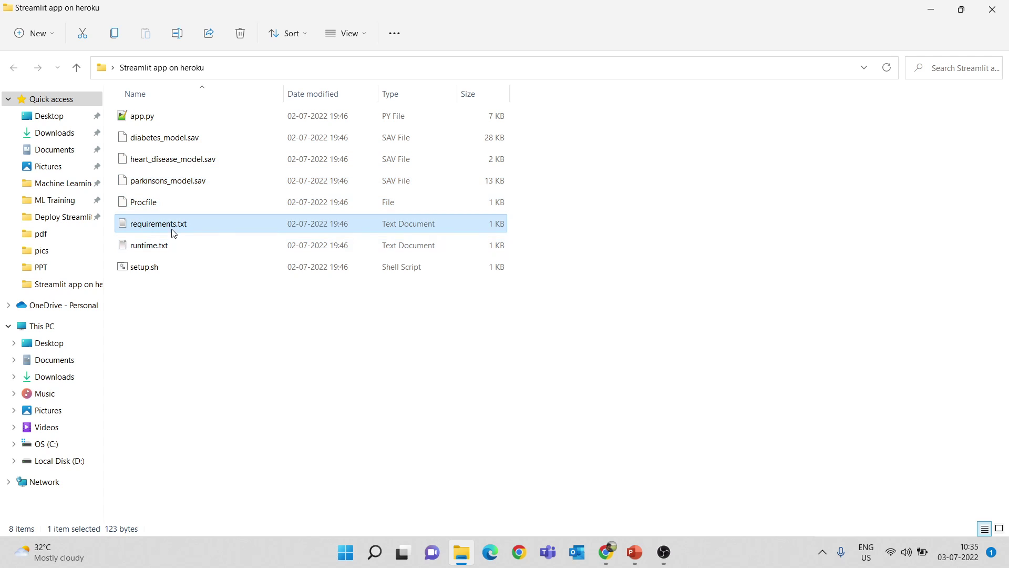
pyautogui.click(173, 246)
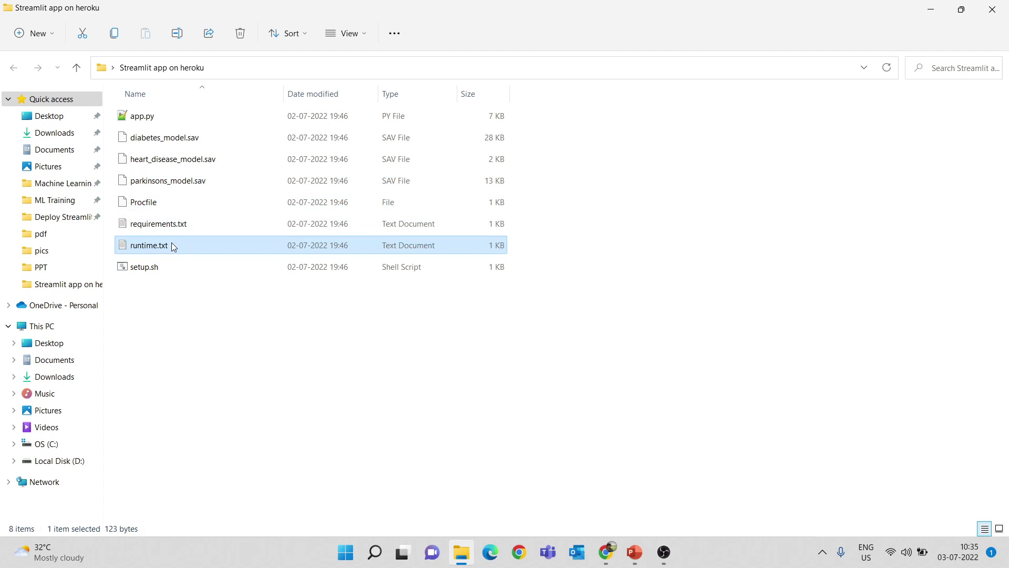
pyautogui.click(238, 311)
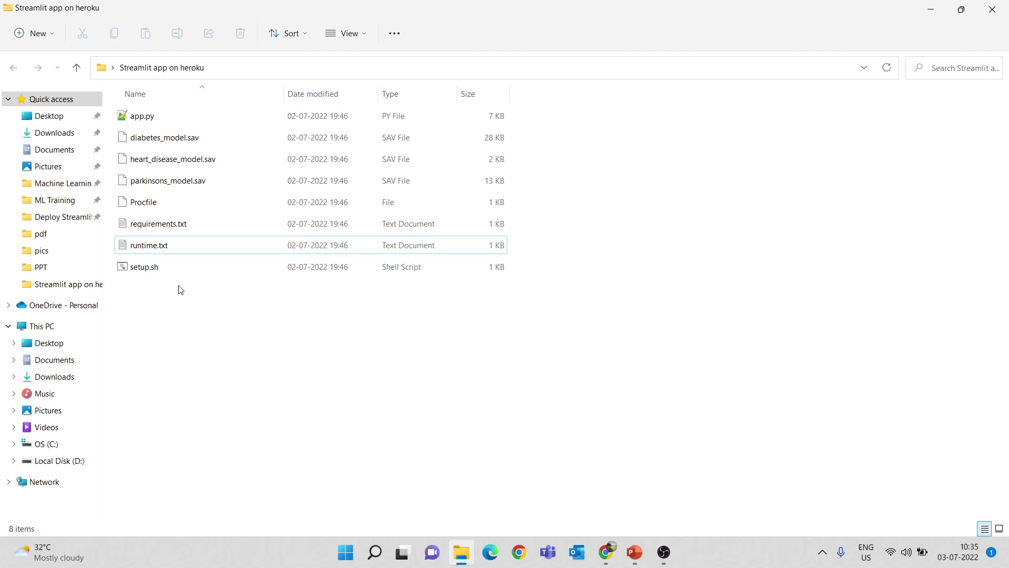
pyautogui.click(992, 9)
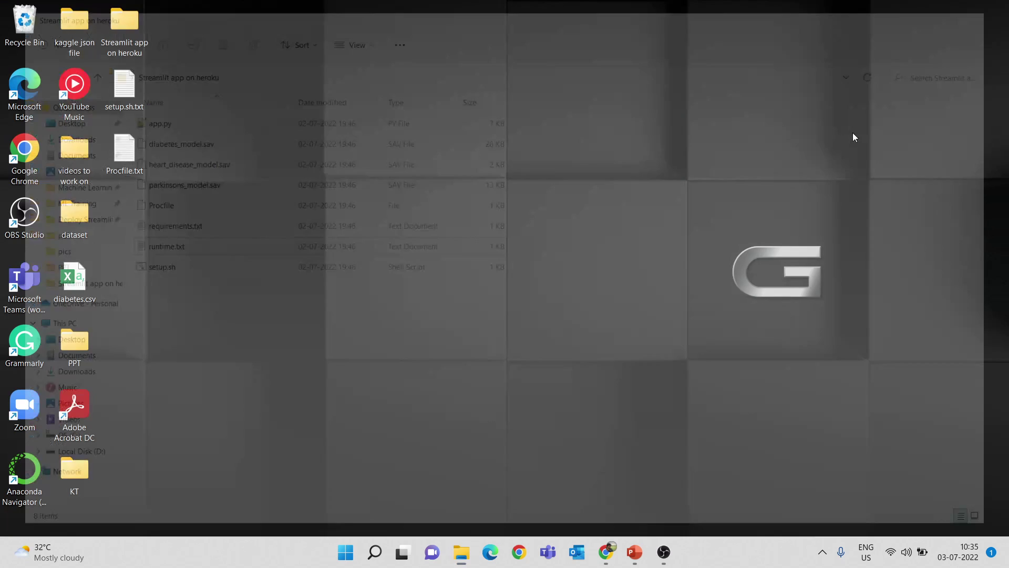
# - Open setup.sh.txt from the desktop and examine its whole script, from the mkdir line to the config.toml line
pyautogui.doubleClick(125, 89)
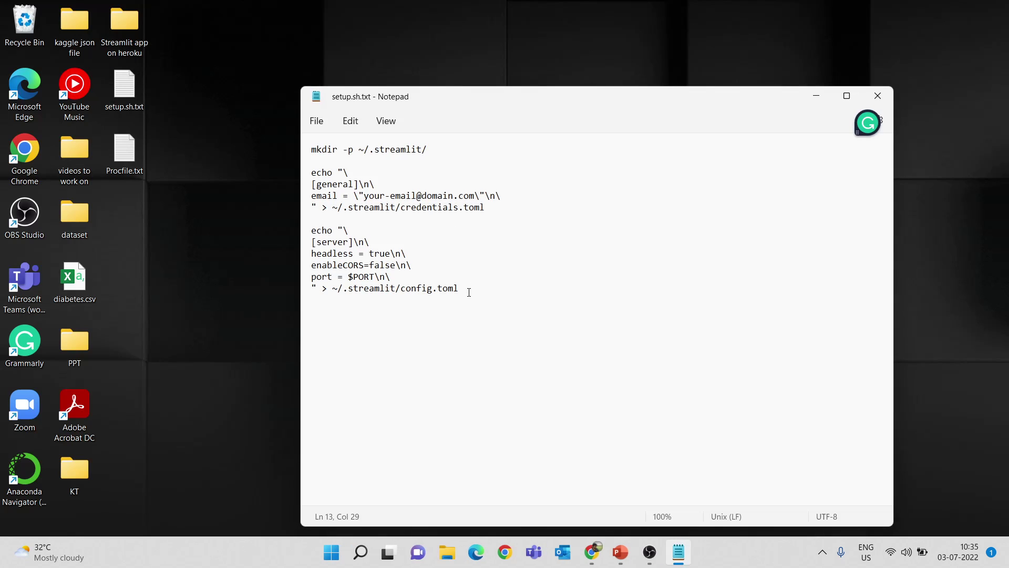
pyautogui.moveTo(469, 292); pyautogui.dragTo(314, 143)
pyautogui.click(492, 242)
pyautogui.moveTo(465, 293); pyautogui.dragTo(304, 149)
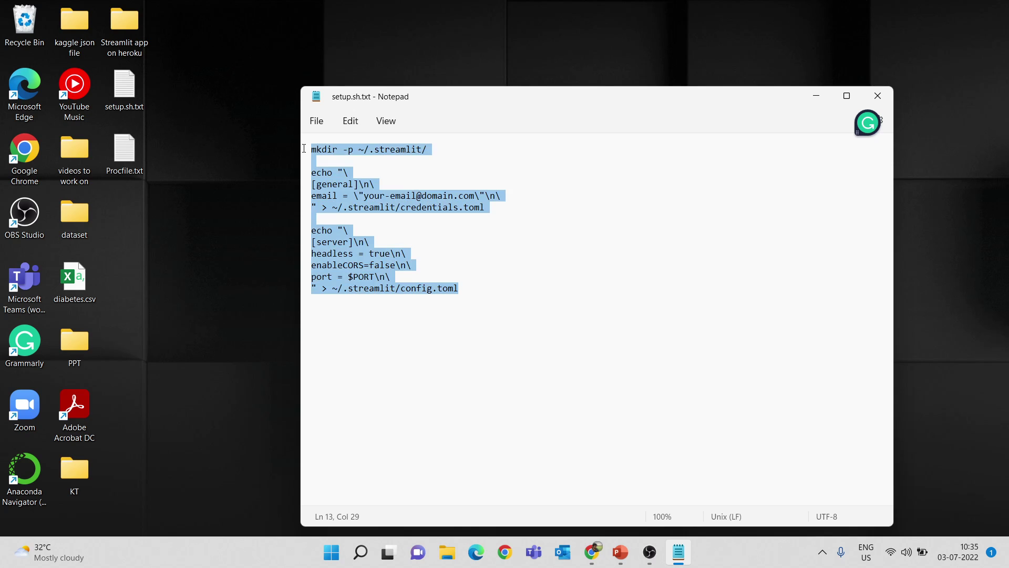
pyautogui.click(462, 245)
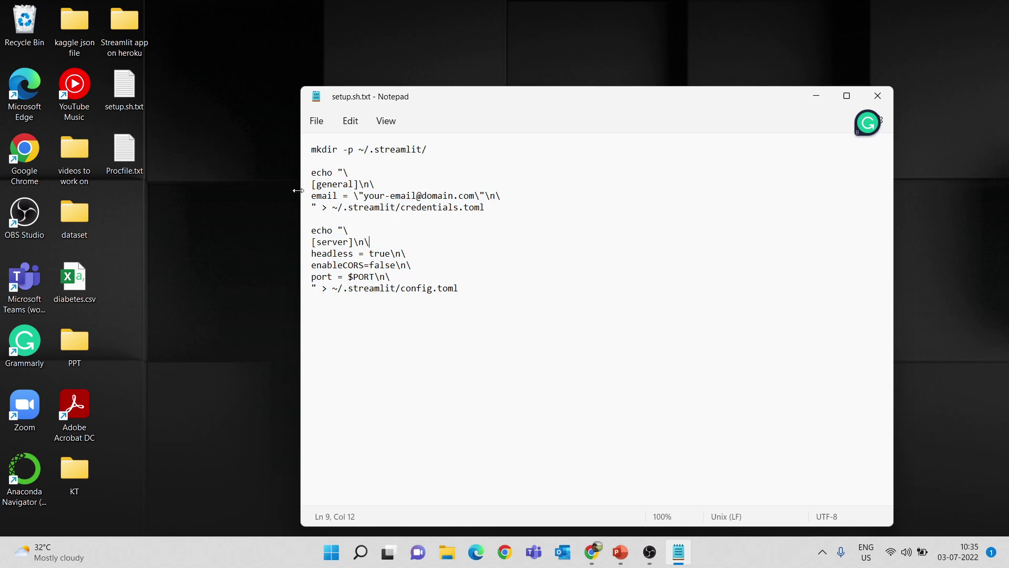
# - Copy the entire script from setup.sh.txt, close it, and delete setup.sh.txt from the desktop
pyautogui.click(501, 291)
pyautogui.moveTo(462, 289); pyautogui.dragTo(312, 142)
pyautogui.hotkey('ctrl', 'c')
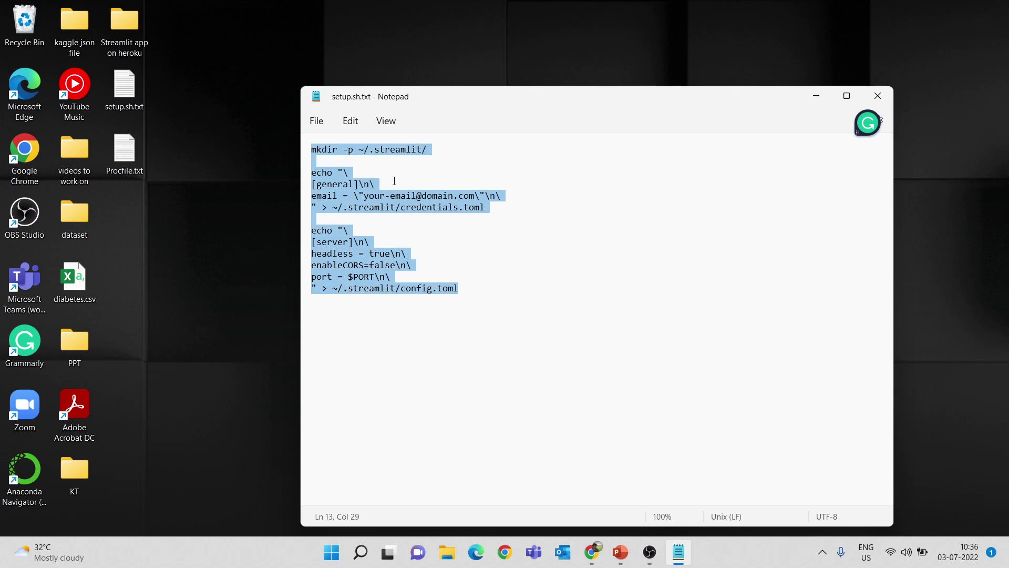
pyautogui.click(592, 233)
pyautogui.click(876, 94)
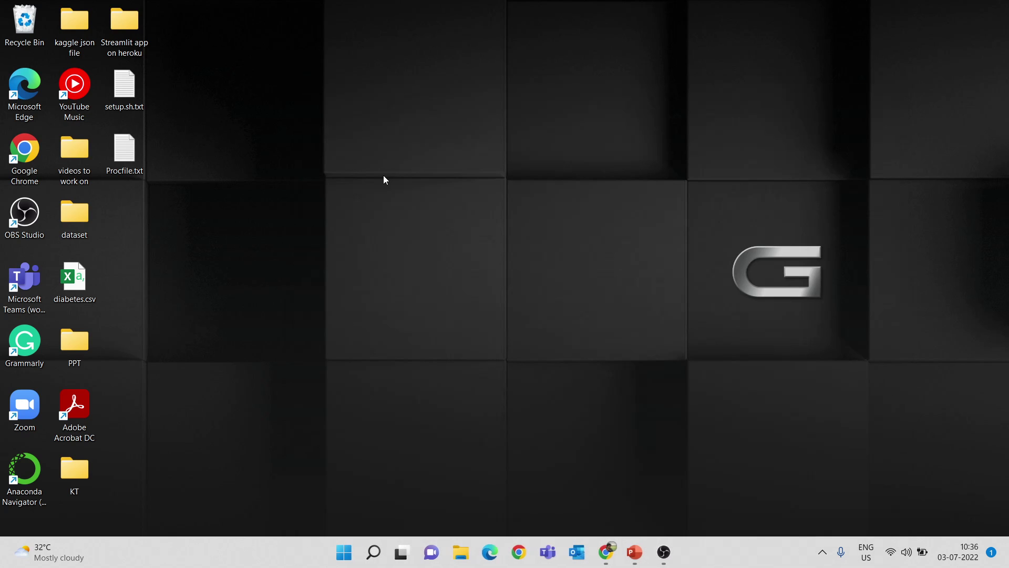
pyautogui.click(137, 93)
pyautogui.press('Delete')
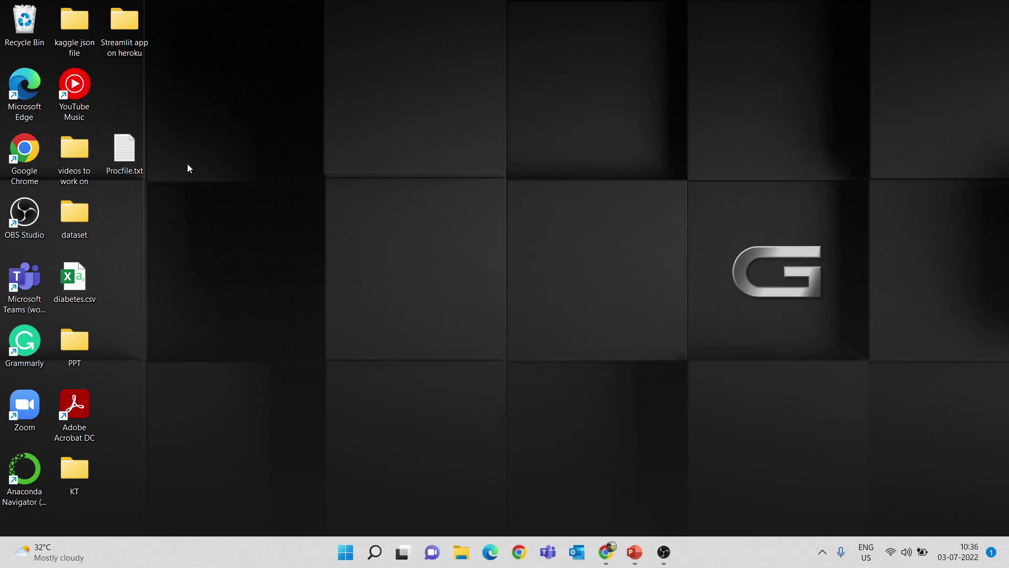
# - Open a new Notepad document and paste the copied Streamlit setup script into it
pyautogui.click(374, 551)
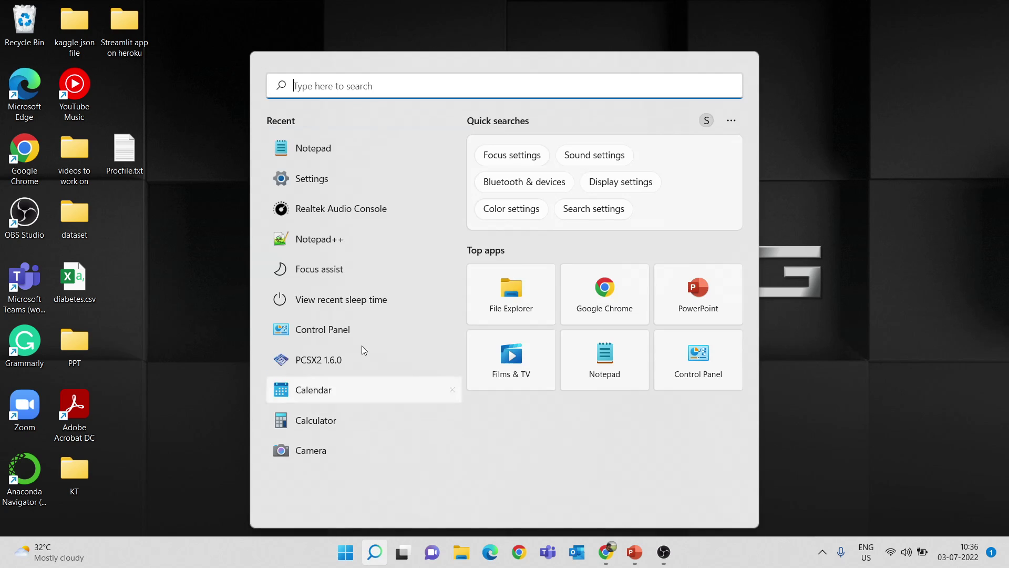
pyautogui.click(342, 155)
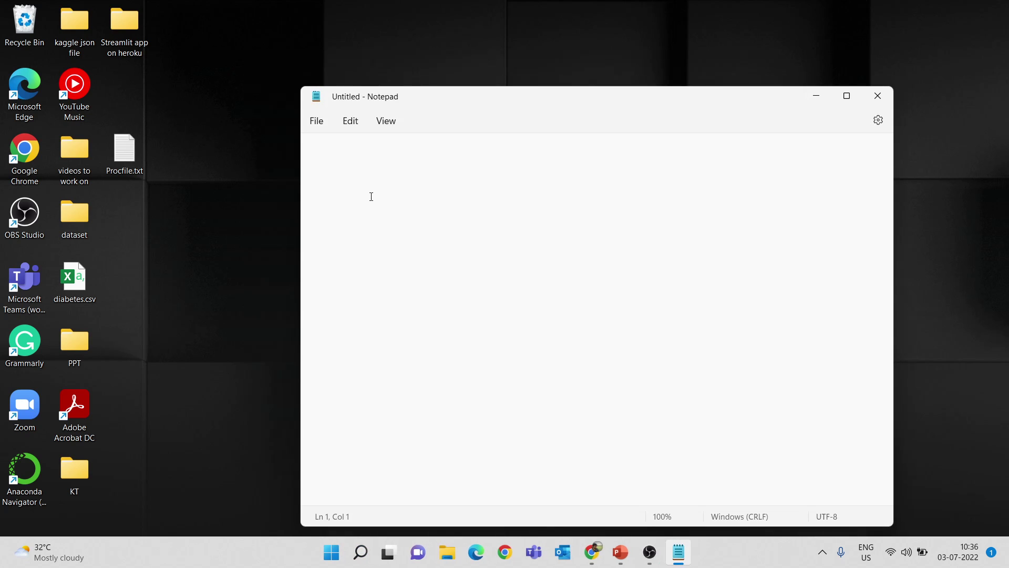
pyautogui.hotkey('ctrl', 'v')
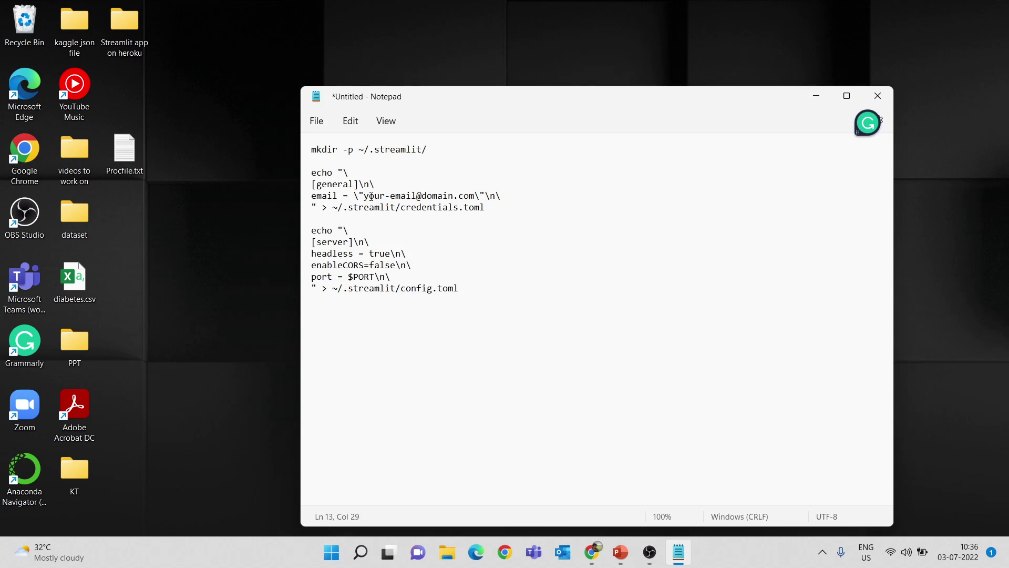
# - Save the document to the Desktop as setup.sh and close it
pyautogui.click(316, 121)
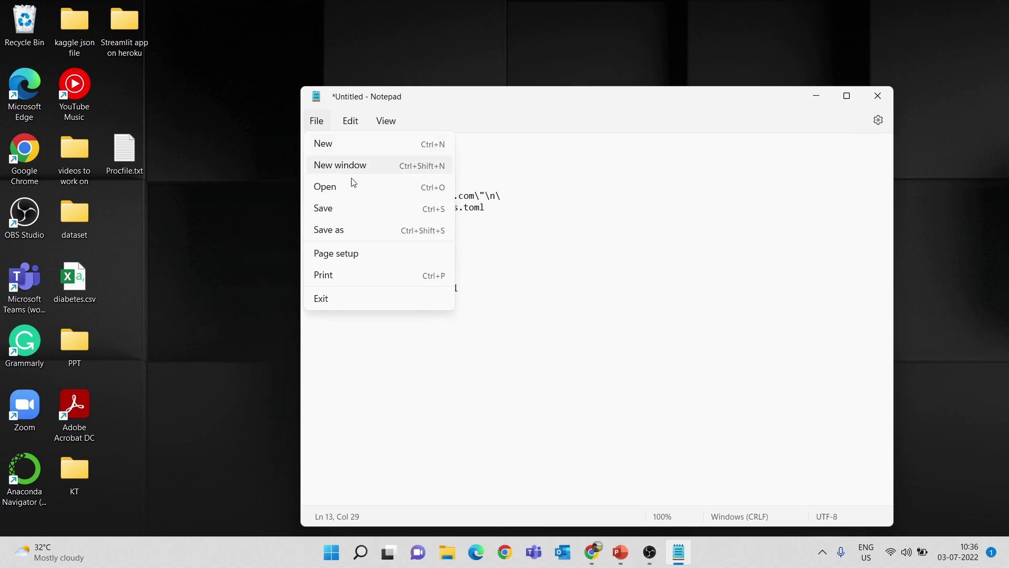
pyautogui.click(367, 232)
pyautogui.write('s')
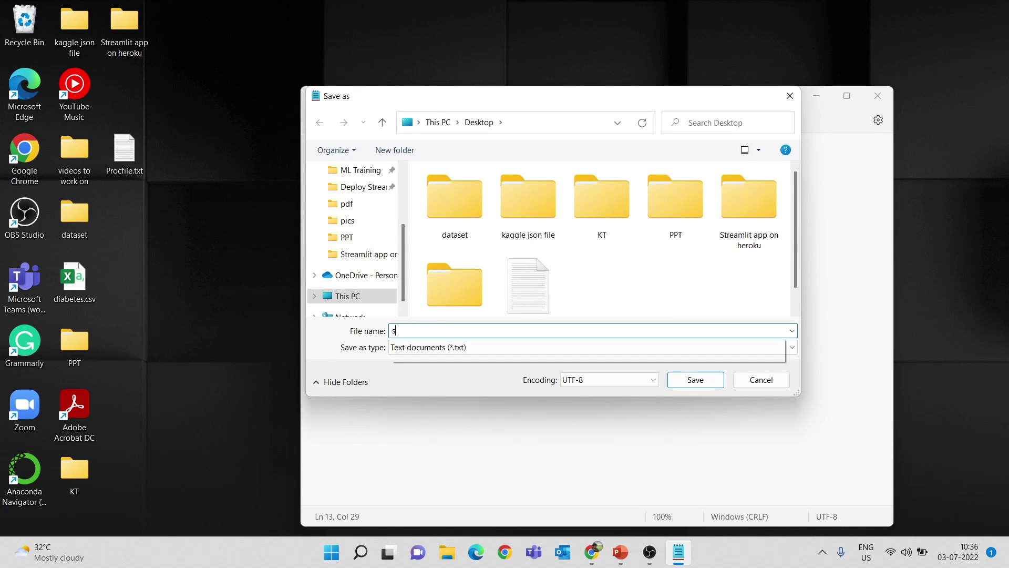
pyautogui.write('etup.sh')
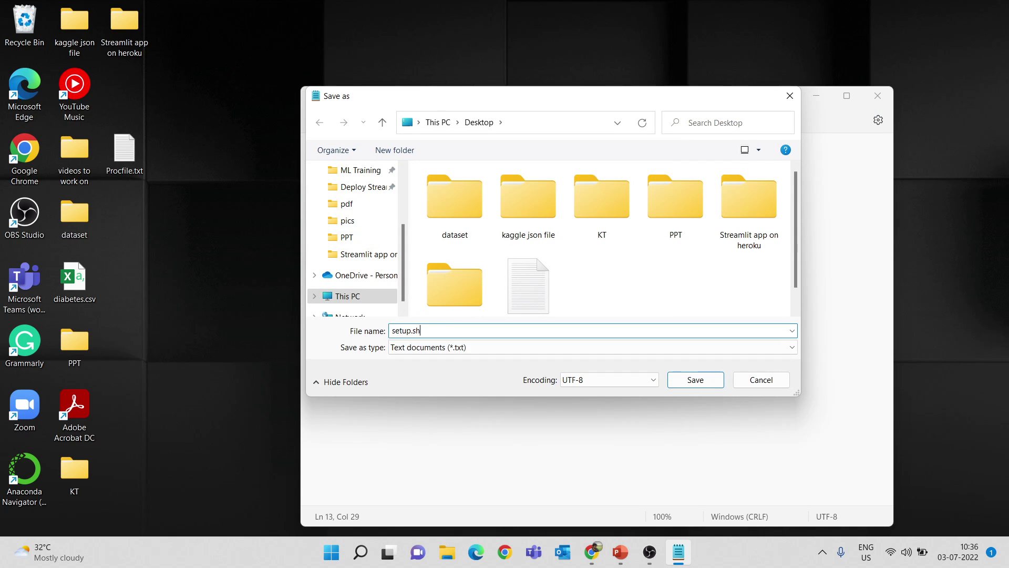
pyautogui.press('Return')
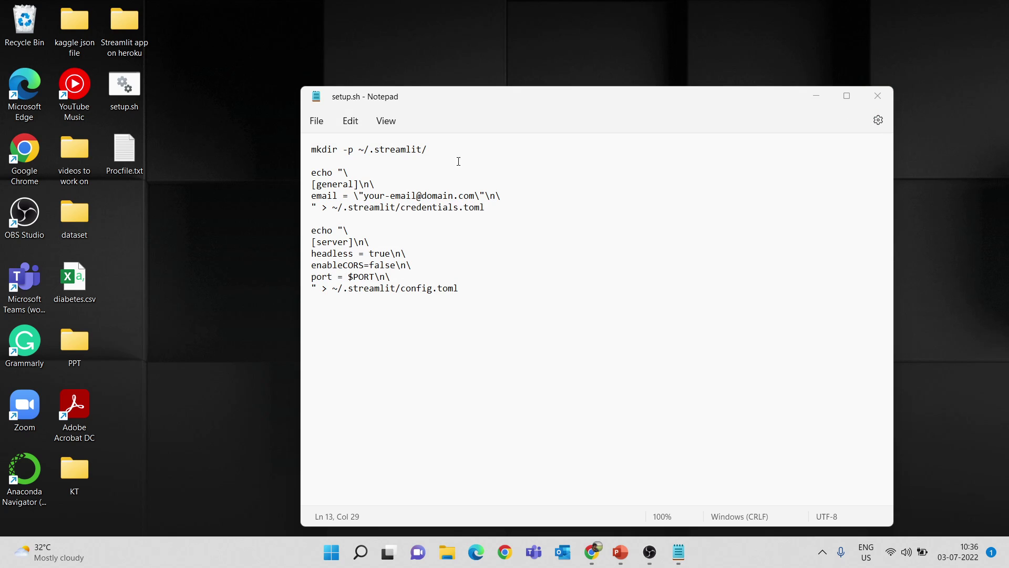
pyautogui.hotkey('alt', 'F4')
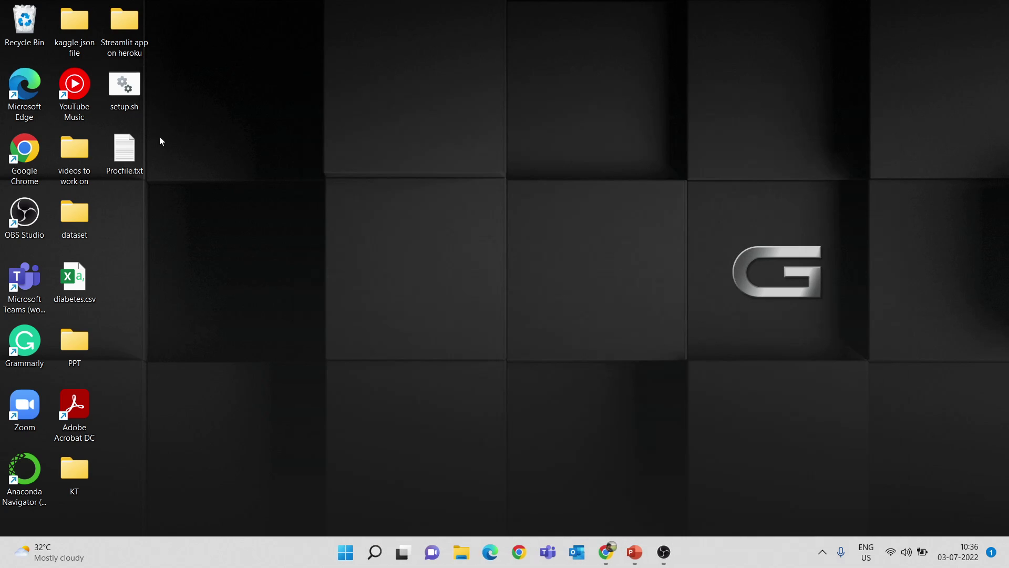
# - Open Procfile.txt from the desktop, examine its web, setup.sh and streamlit run app.py parts against the "Streamlit app on heroku" folder, and close it
pyautogui.doubleClick(119, 164)
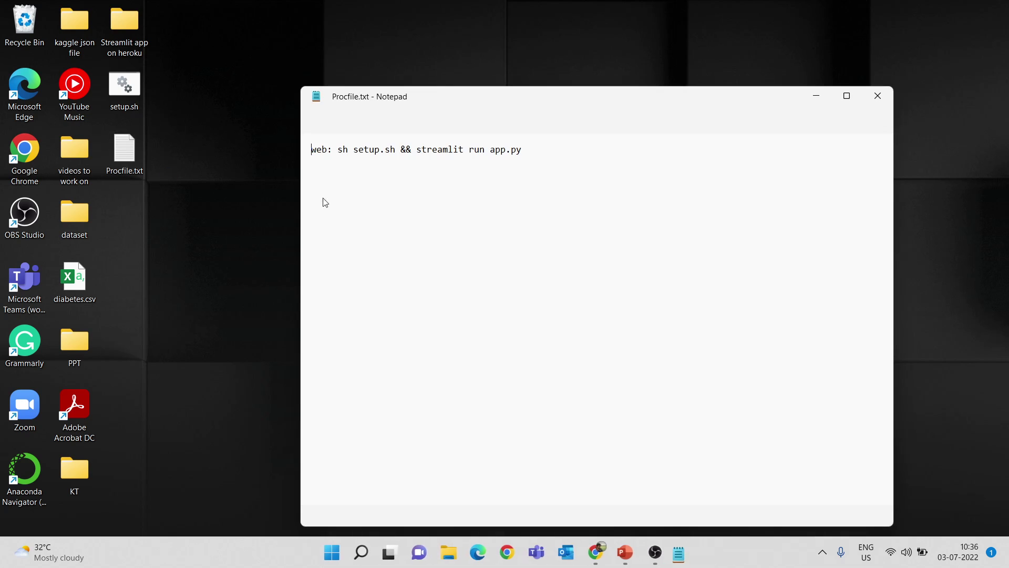
pyautogui.moveTo(356, 151); pyautogui.dragTo(395, 151)
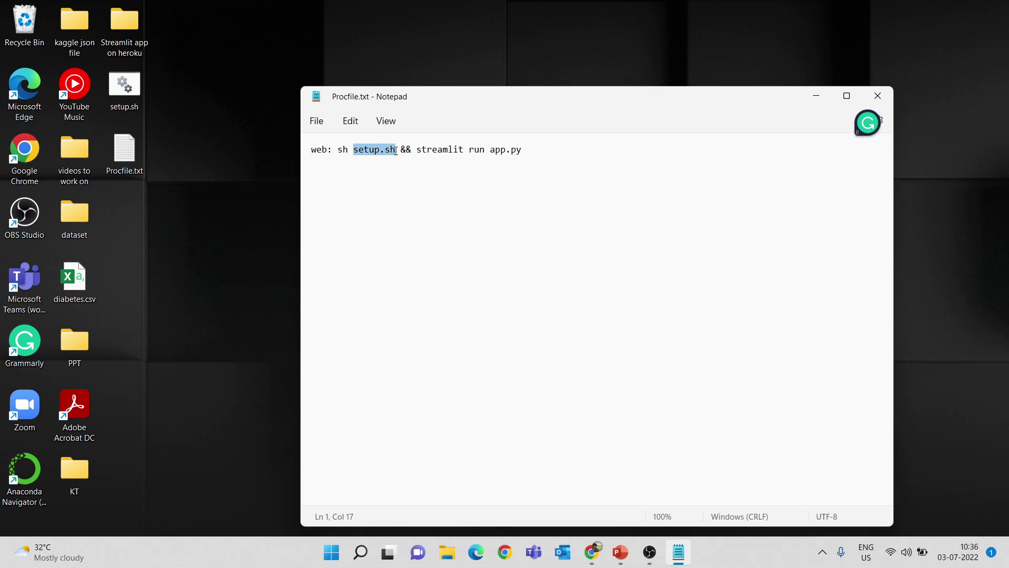
pyautogui.doubleClick(320, 153)
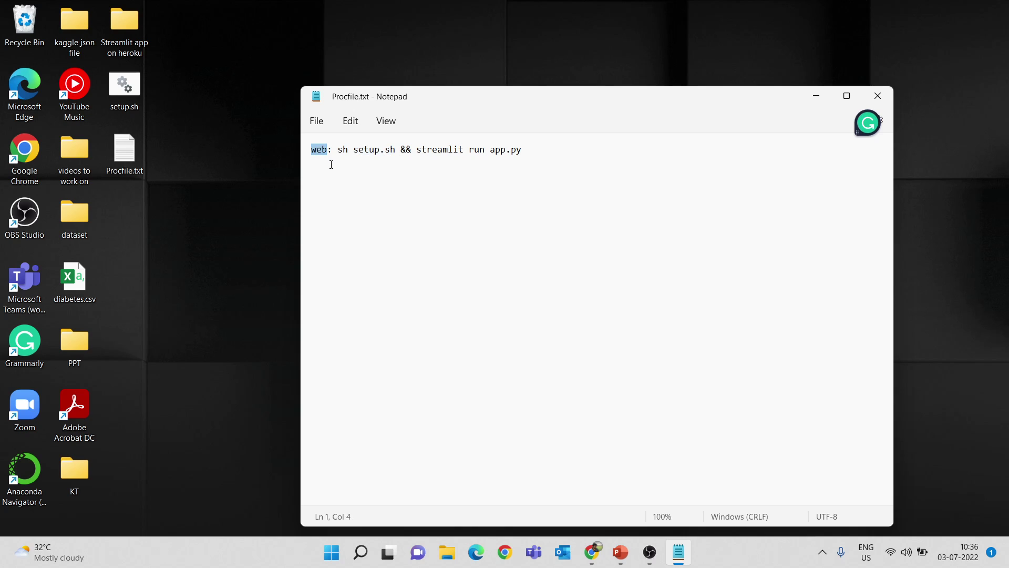
pyautogui.moveTo(354, 151); pyautogui.dragTo(393, 156)
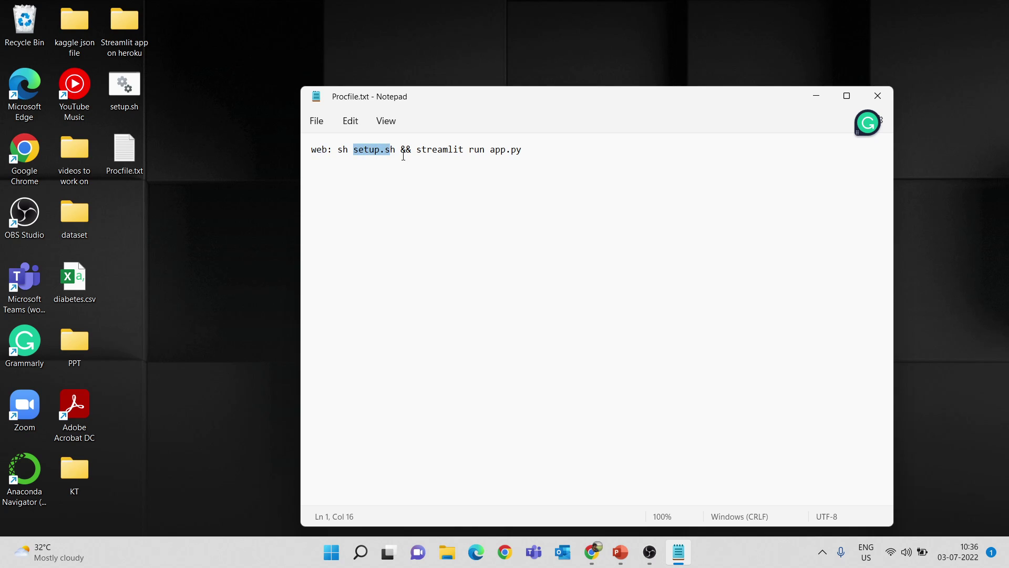
pyautogui.click(442, 152)
pyautogui.moveTo(488, 152); pyautogui.dragTo(528, 152)
pyautogui.doubleClick(451, 150)
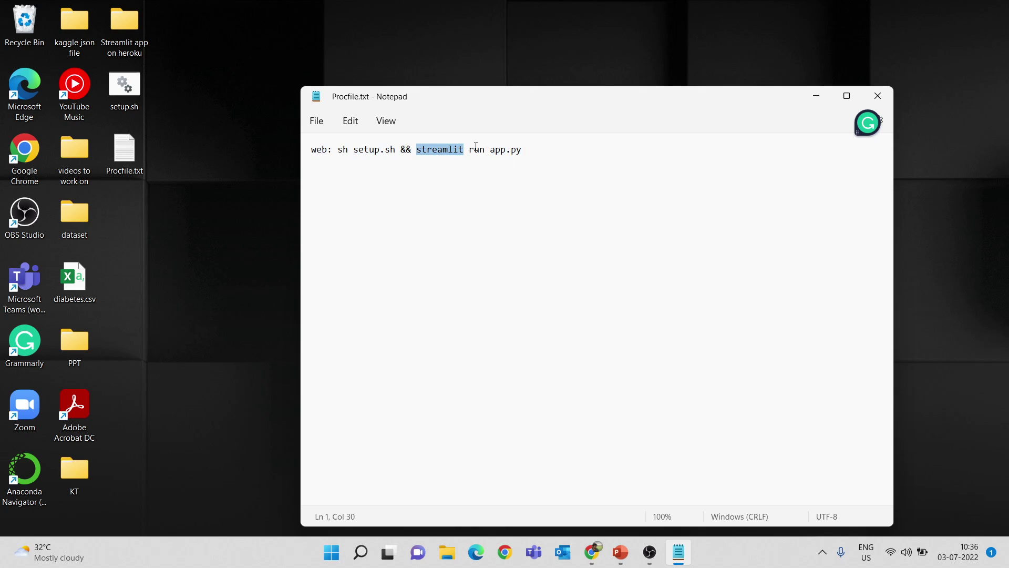
pyautogui.doubleClick(143, 45)
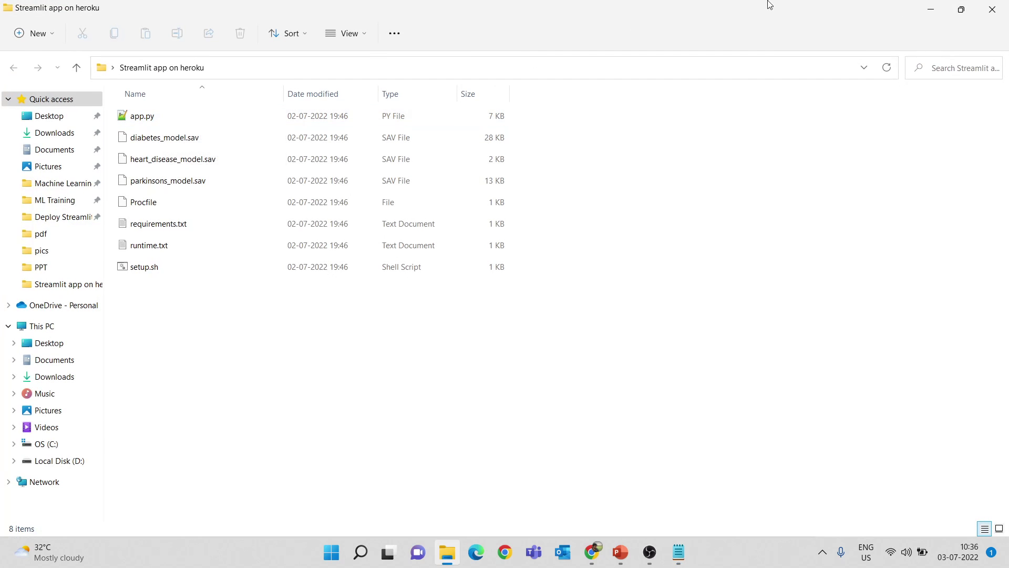
pyautogui.click(993, 9)
pyautogui.doubleClick(496, 151)
pyautogui.click(571, 165)
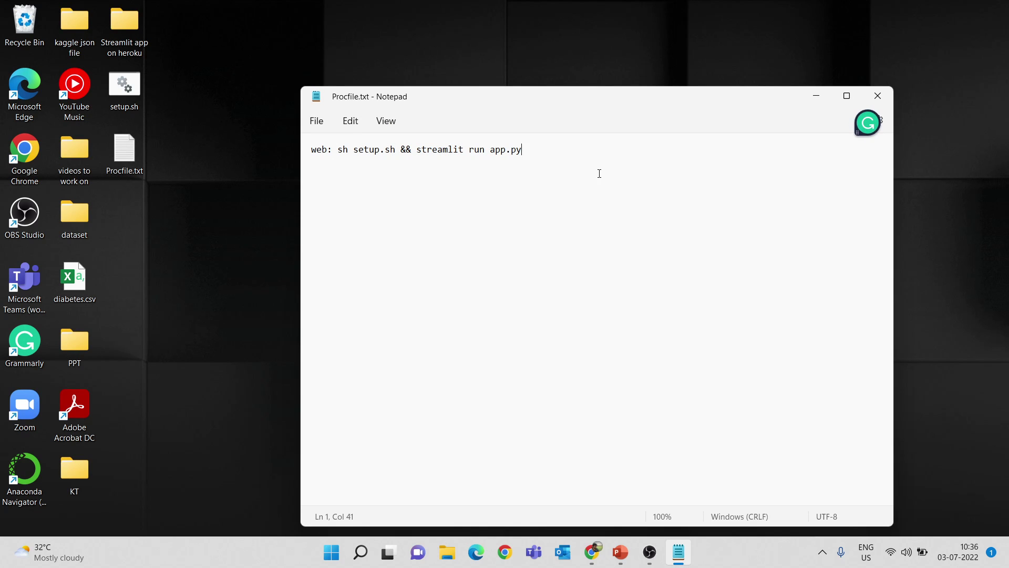
pyautogui.click(877, 96)
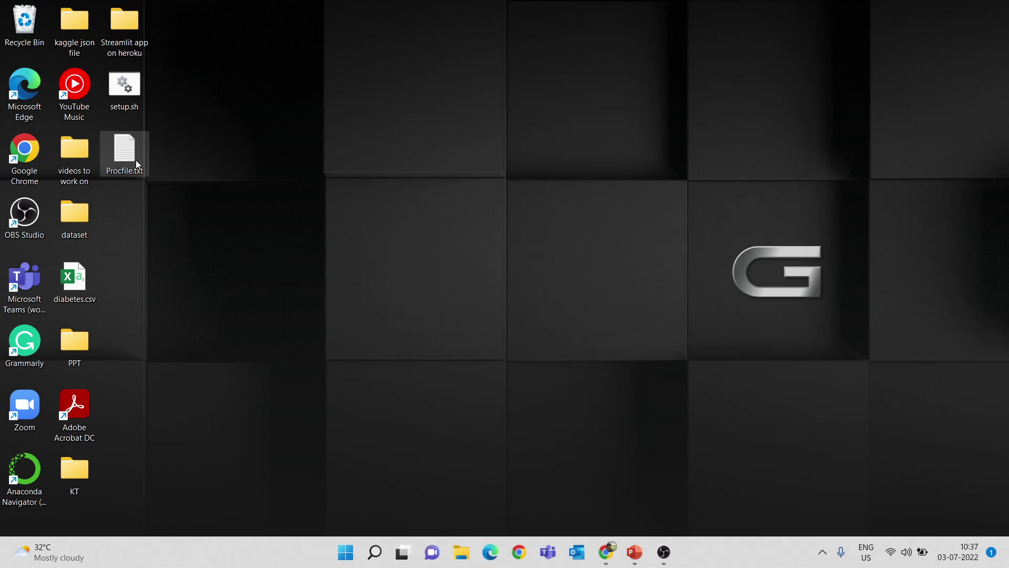
# - Rename Procfile.txt on the desktop to Procfile, removing the .txt extension and accepting the extension change
pyautogui.press('Right')
pyautogui.press('BackSpace')
pyautogui.press('BackSpace')
pyautogui.press('BackSpace')
pyautogui.press('BackSpace')
pyautogui.press('Return')
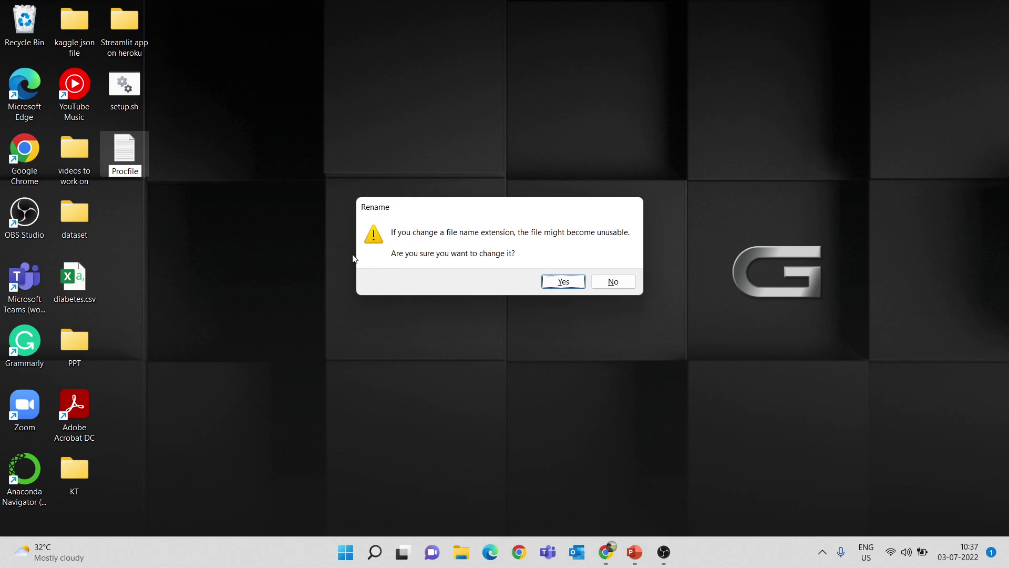
pyautogui.click(561, 287)
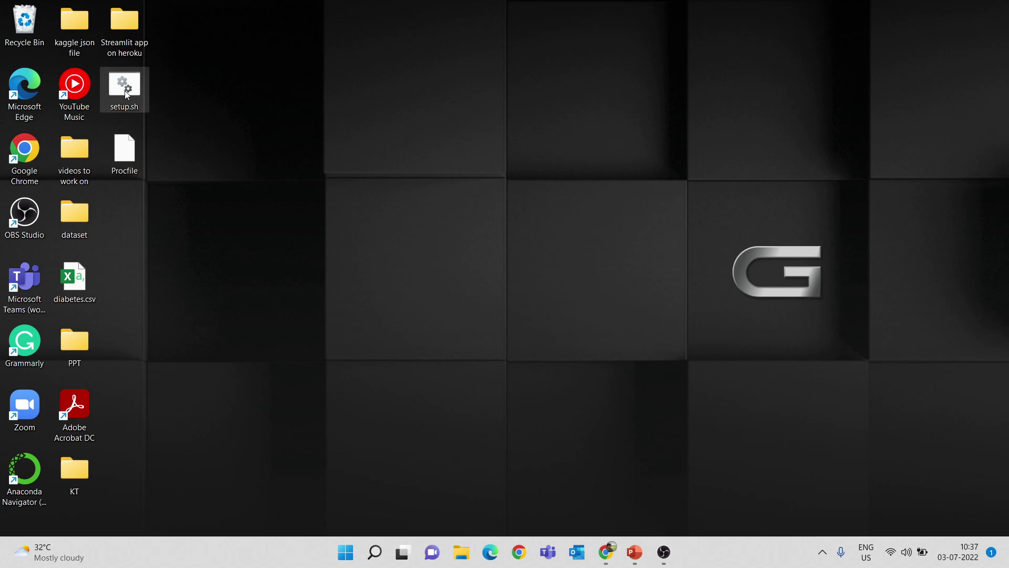
pyautogui.click(126, 156)
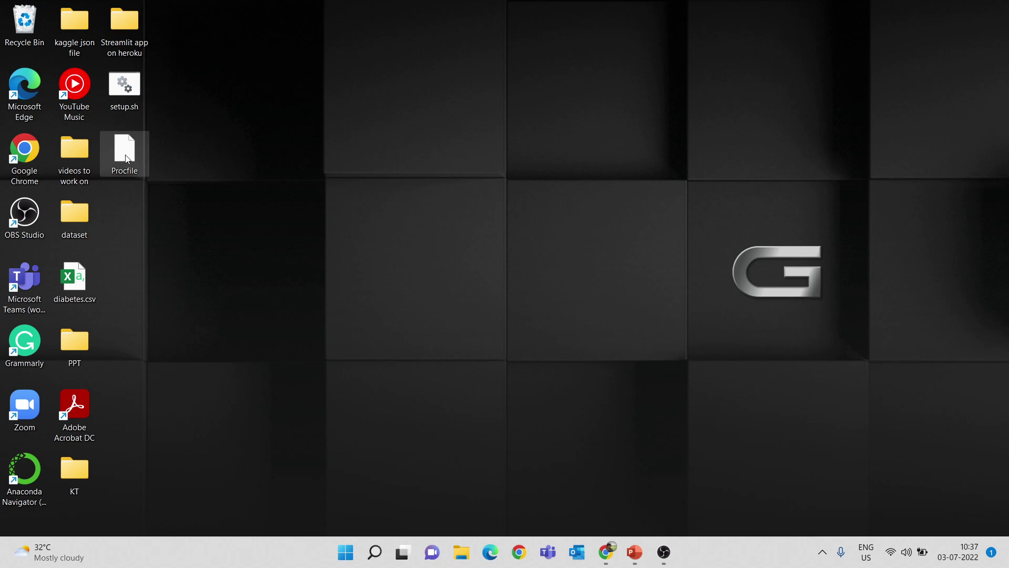
pyautogui.click(184, 188)
# - Open the "Streamlit app on heroku" folder, review setup.sh, Procfile, app.py, the three .sav models and the text files, and close it
pyautogui.doubleClick(137, 37)
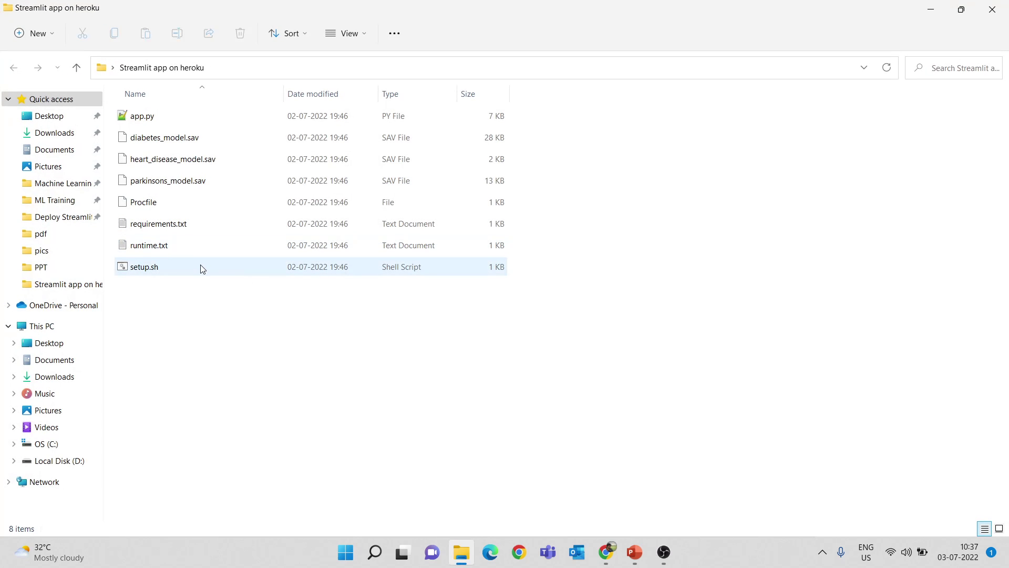
pyautogui.click(202, 268)
pyautogui.click(188, 205)
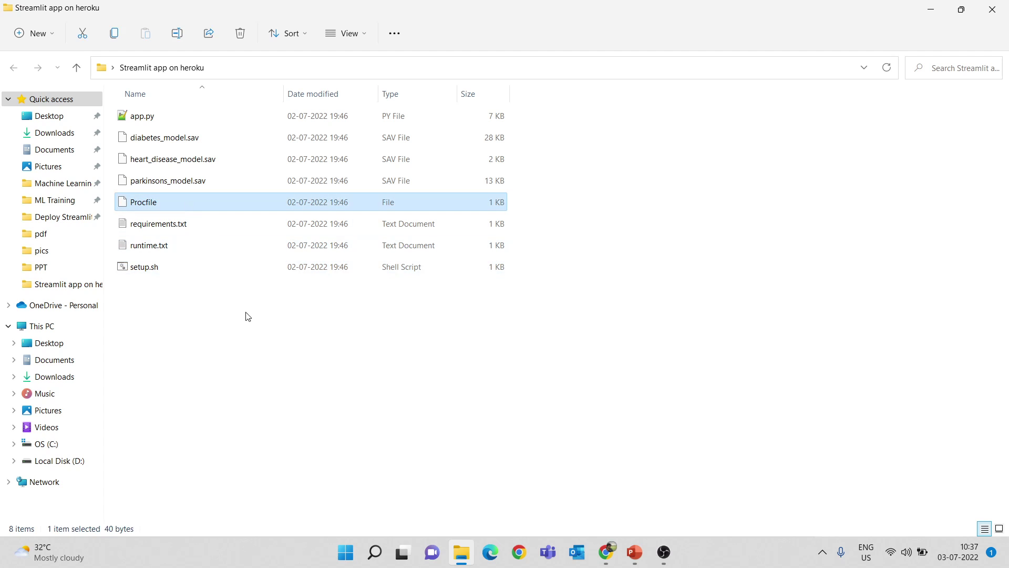
pyautogui.click(248, 315)
pyautogui.click(176, 122)
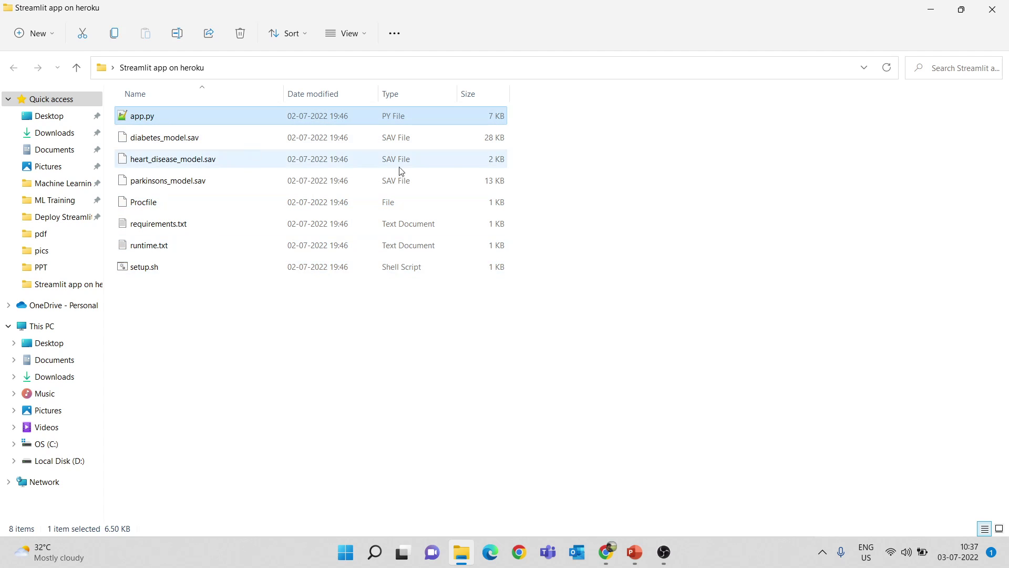
pyautogui.moveTo(552, 178); pyautogui.dragTo(454, 138)
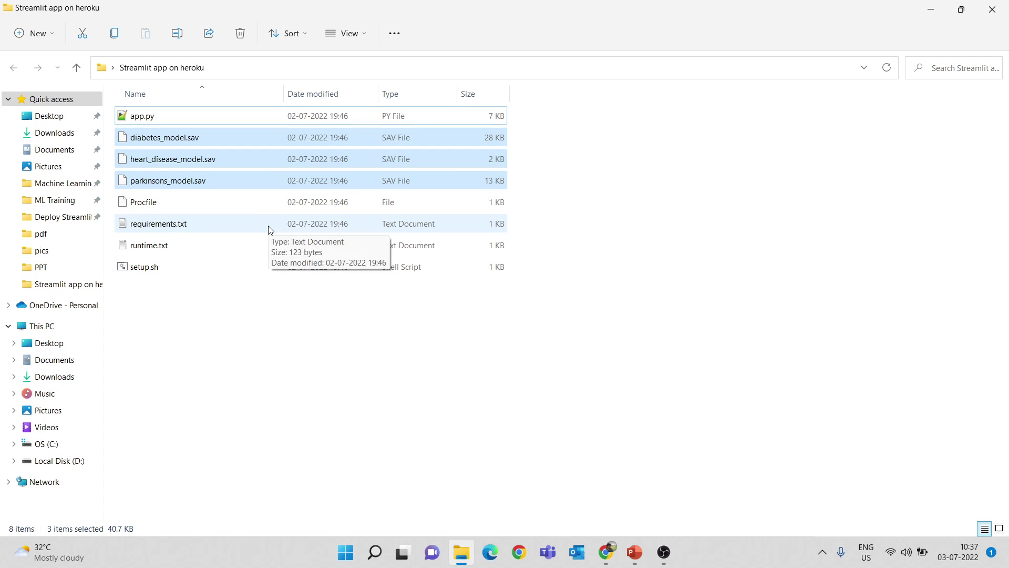
pyautogui.click(253, 248)
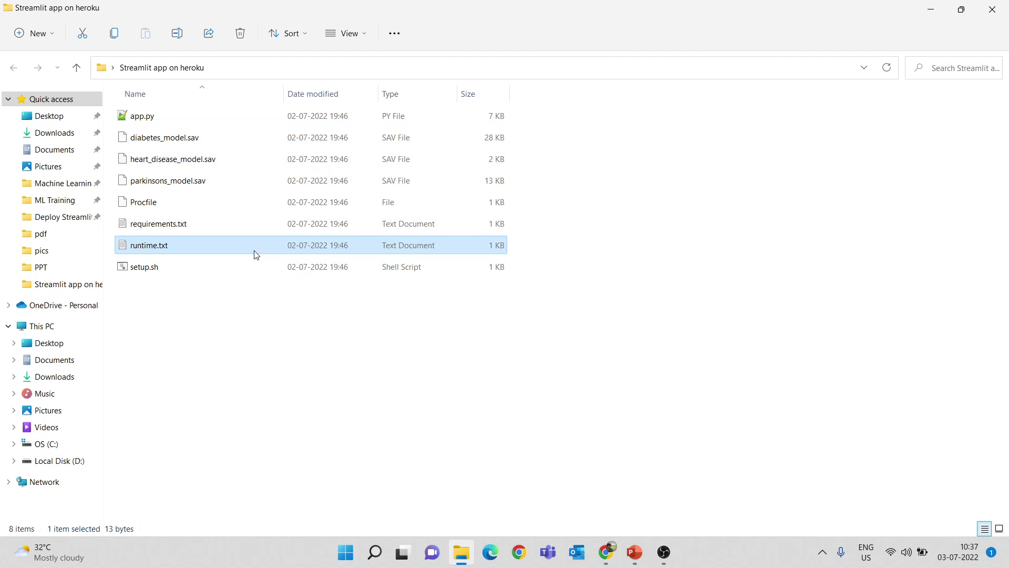
pyautogui.click(336, 349)
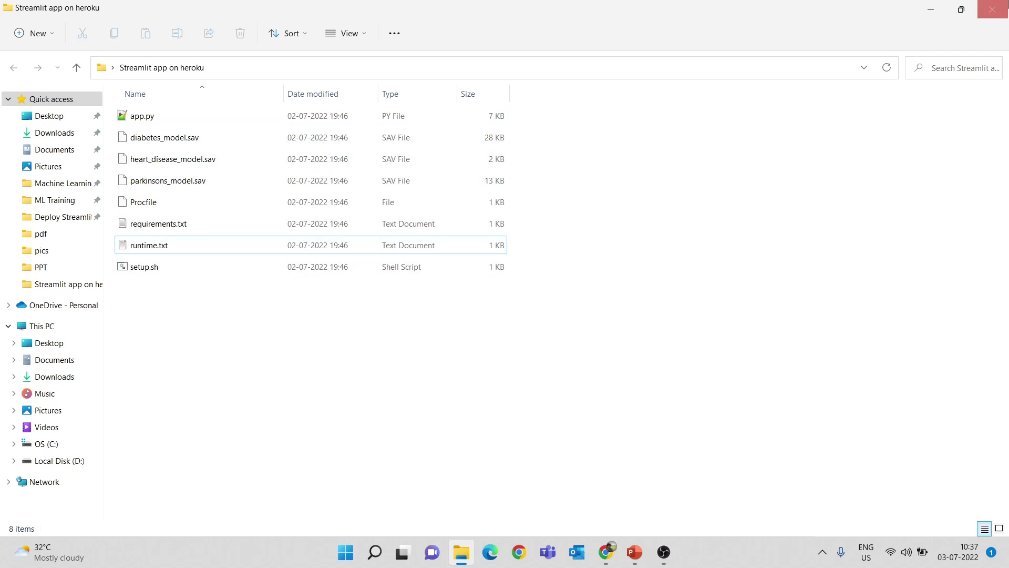
pyautogui.click(992, 9)
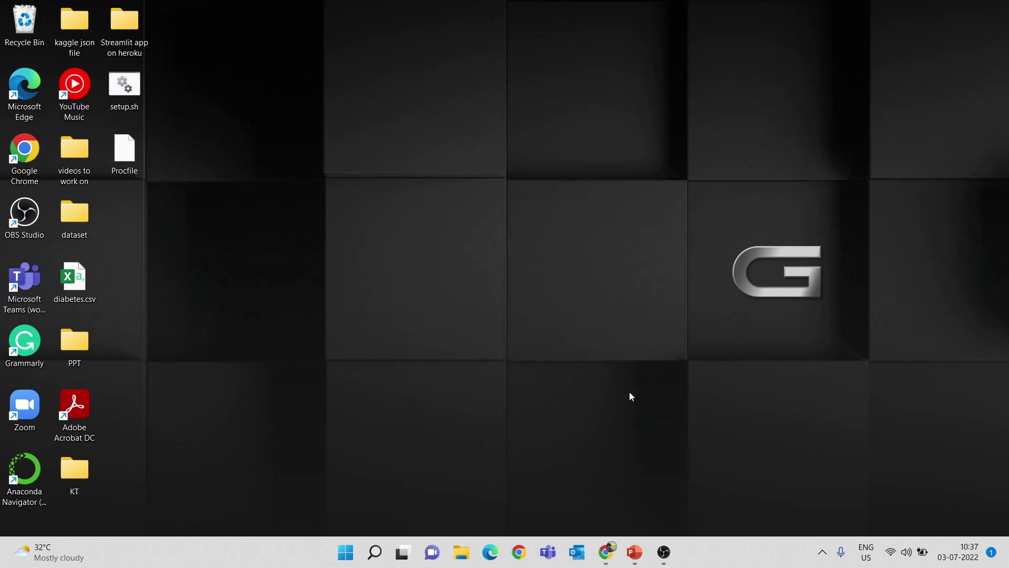
# - Switch to GitHub in Chrome and start a new repository named streamlitappheroku
pyautogui.click(610, 552)
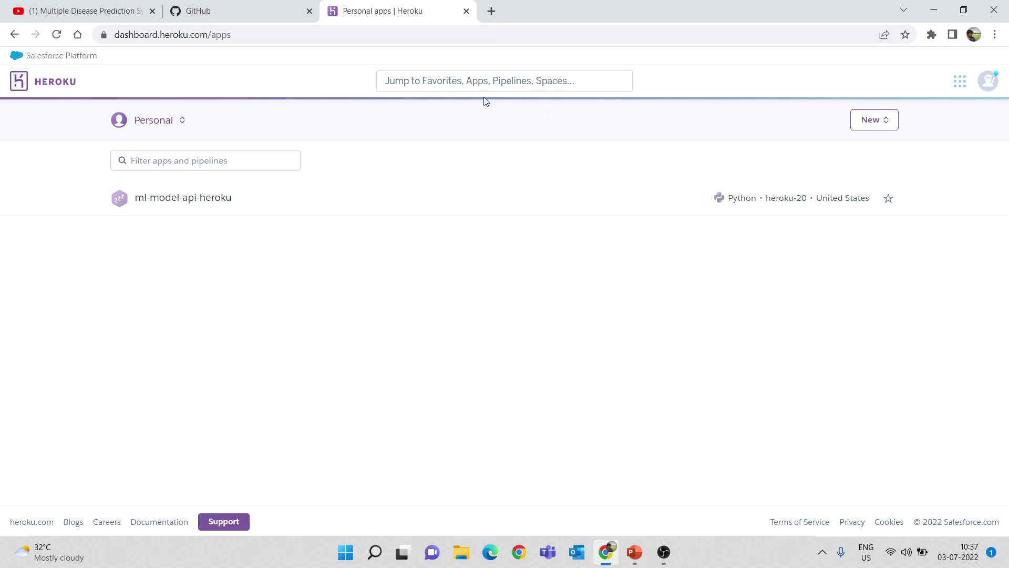
pyautogui.click(266, 8)
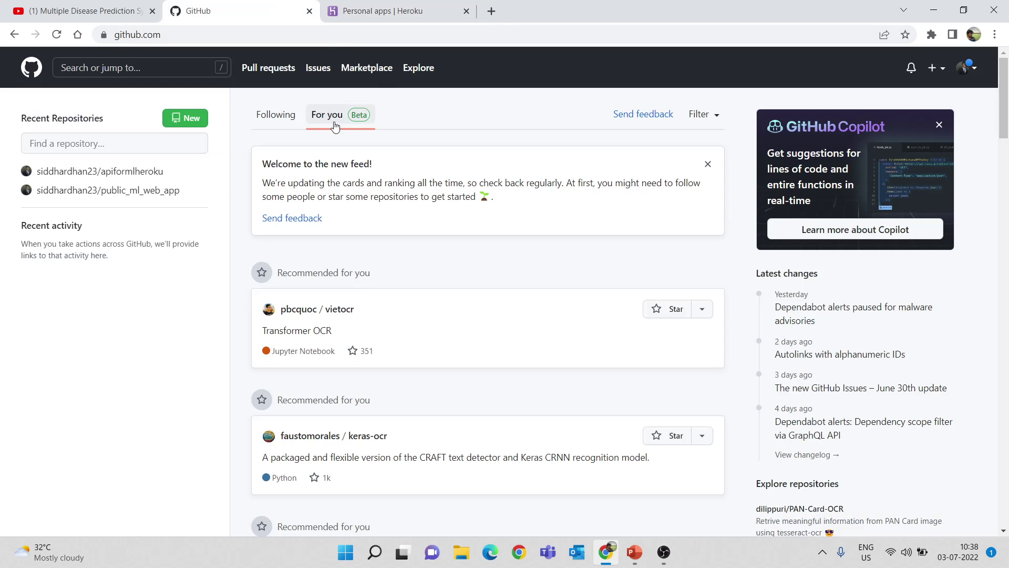
pyautogui.click(357, 10)
pyautogui.click(242, 8)
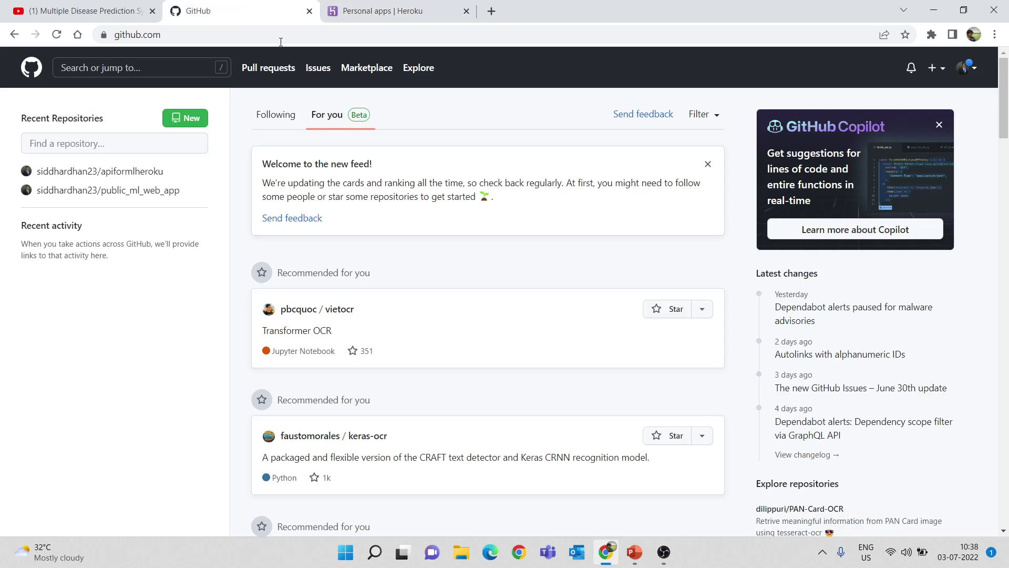
pyautogui.click(198, 117)
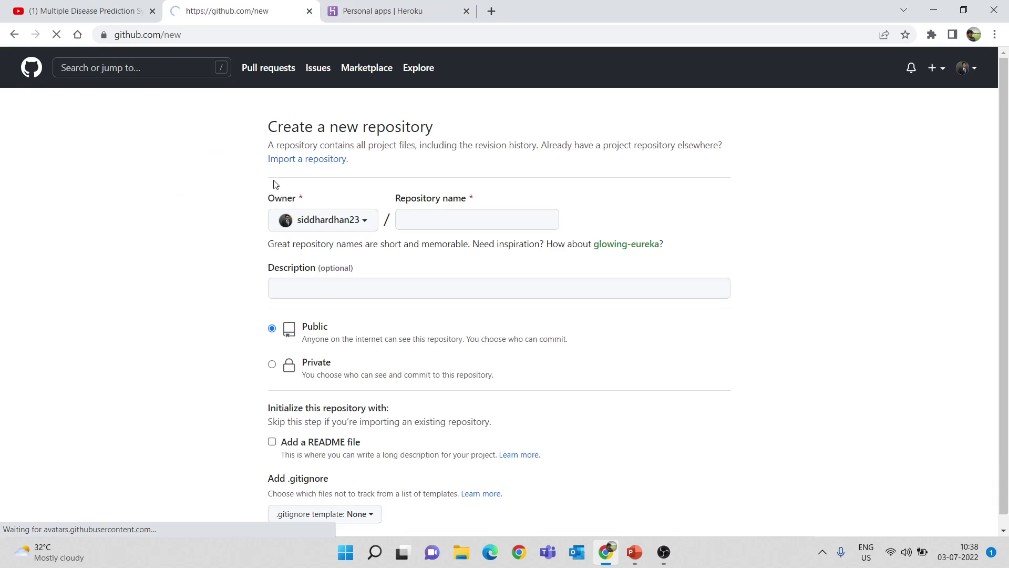
pyautogui.click(438, 226)
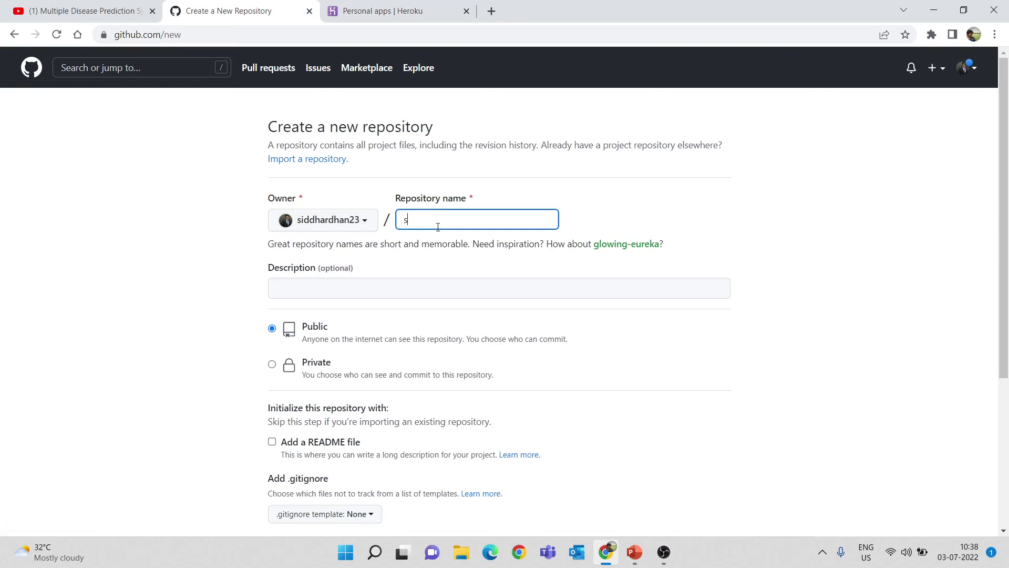
pyautogui.write('streamlitappheroku')
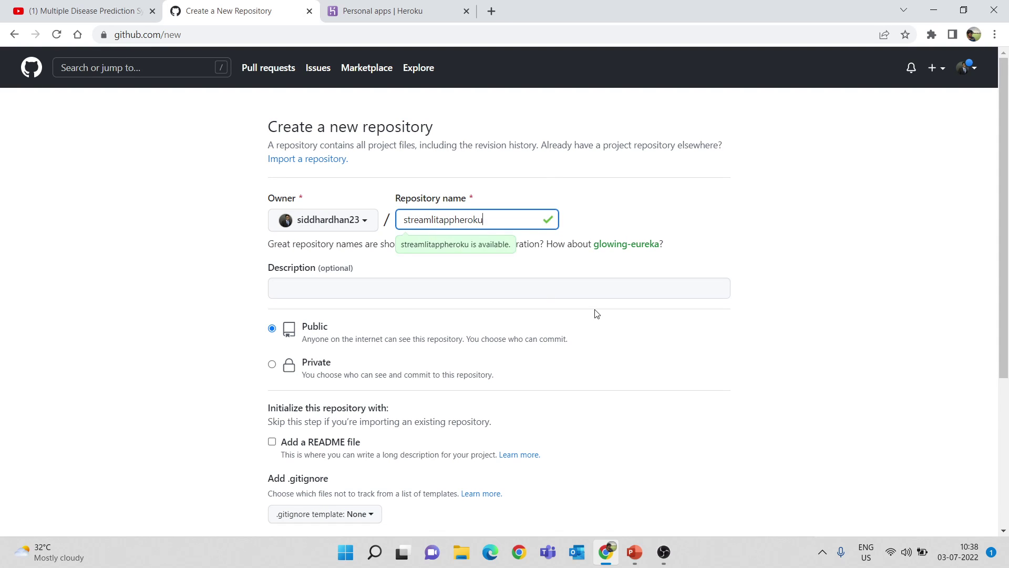
# - Add the description "Deploying Machine Learning Web App using Streamlit on Heroku" and create the public repository without a README
pyautogui.scroll(-3, 365, 286)
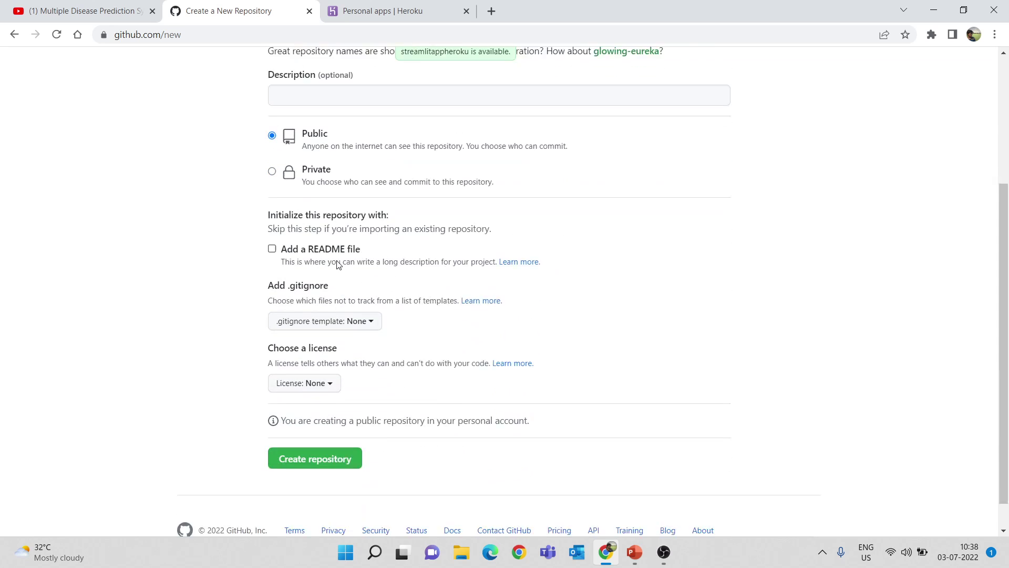
pyautogui.scroll(-1, 337, 264)
pyautogui.scroll(3, 370, 249)
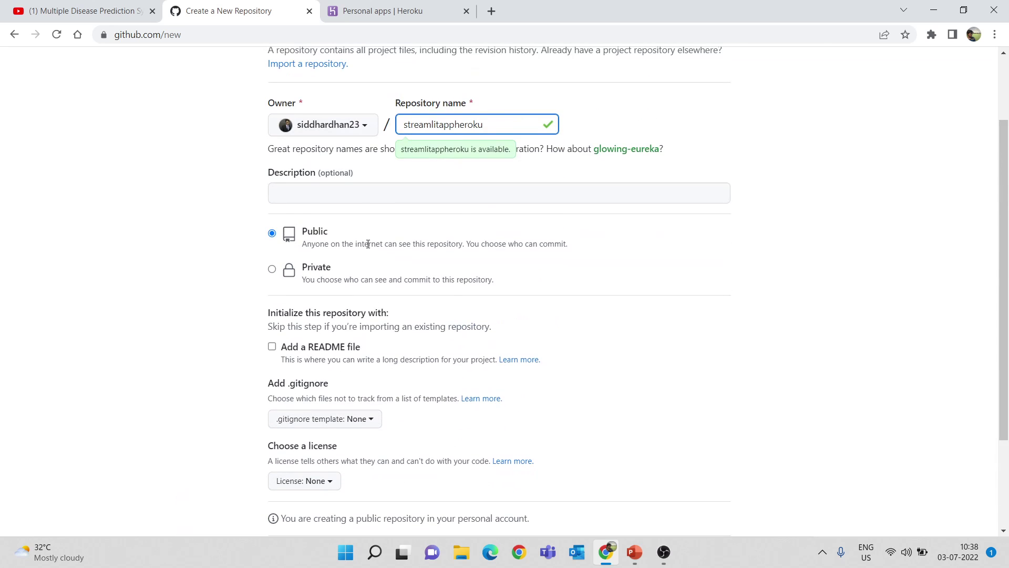
pyautogui.click(362, 195)
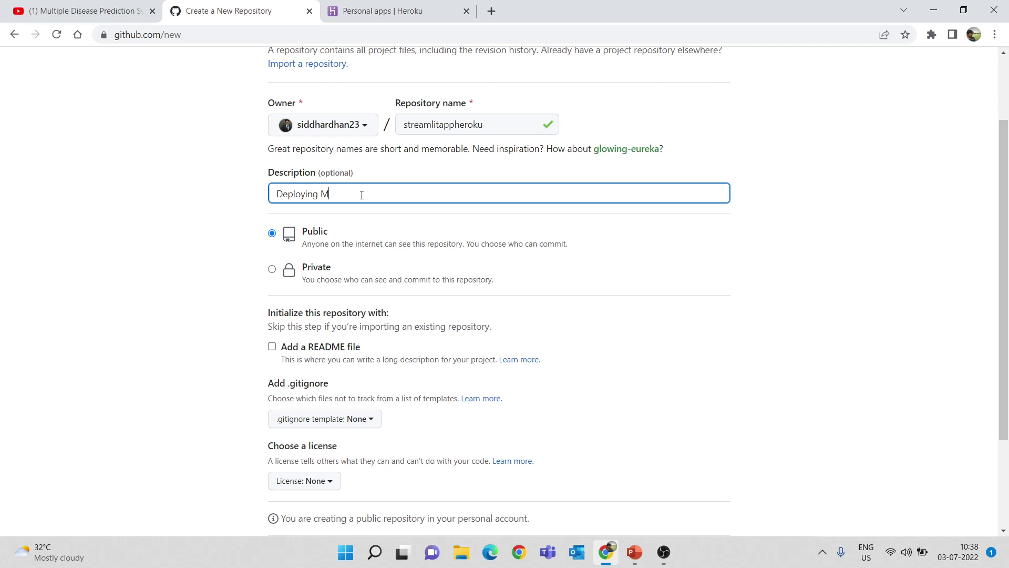
pyautogui.write('Deploying Machine Learning Web APP')
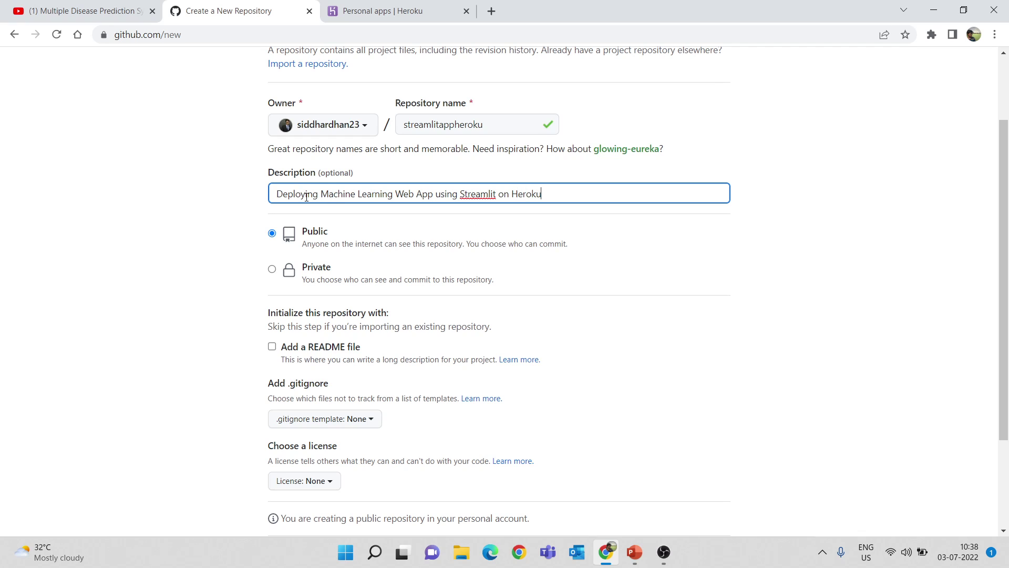
pyautogui.click(229, 262)
pyautogui.scroll(-2, 247, 267)
pyautogui.scroll(-2, 412, 360)
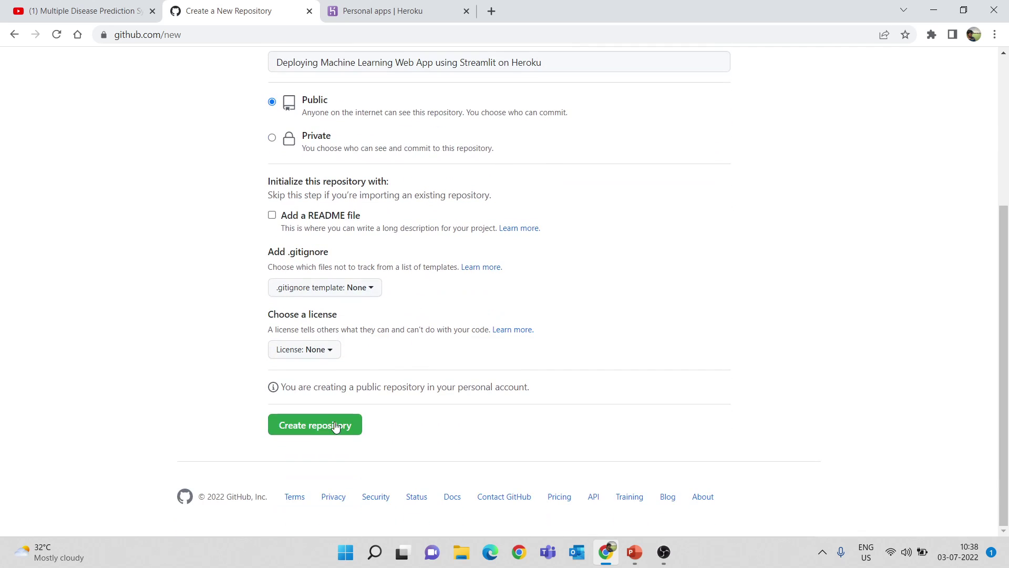
pyautogui.click(329, 427)
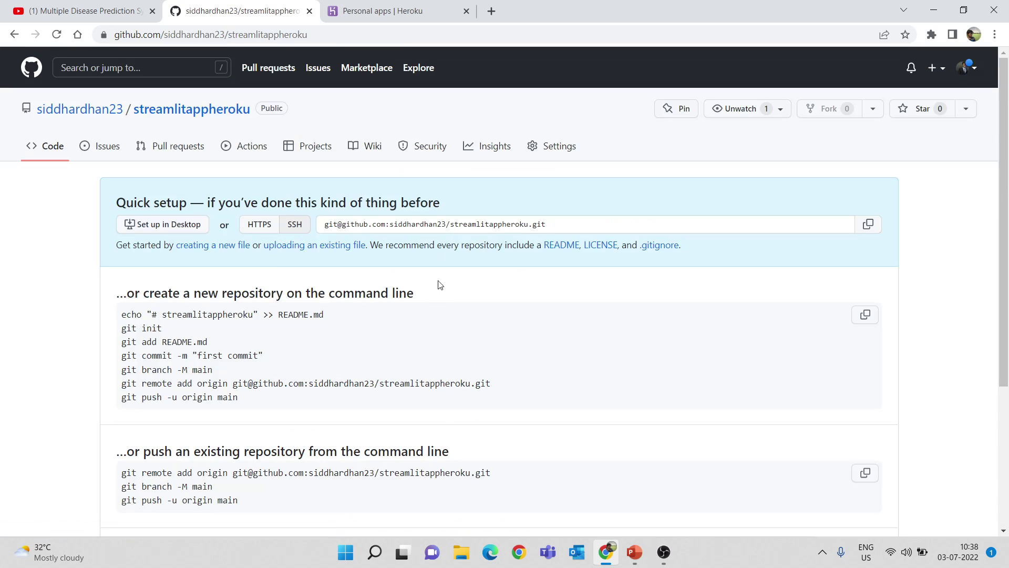
# - Upload all files from the desktop folder "Streamlit app on heroku" to the streamlitappheroku repository
pyautogui.click(301, 250)
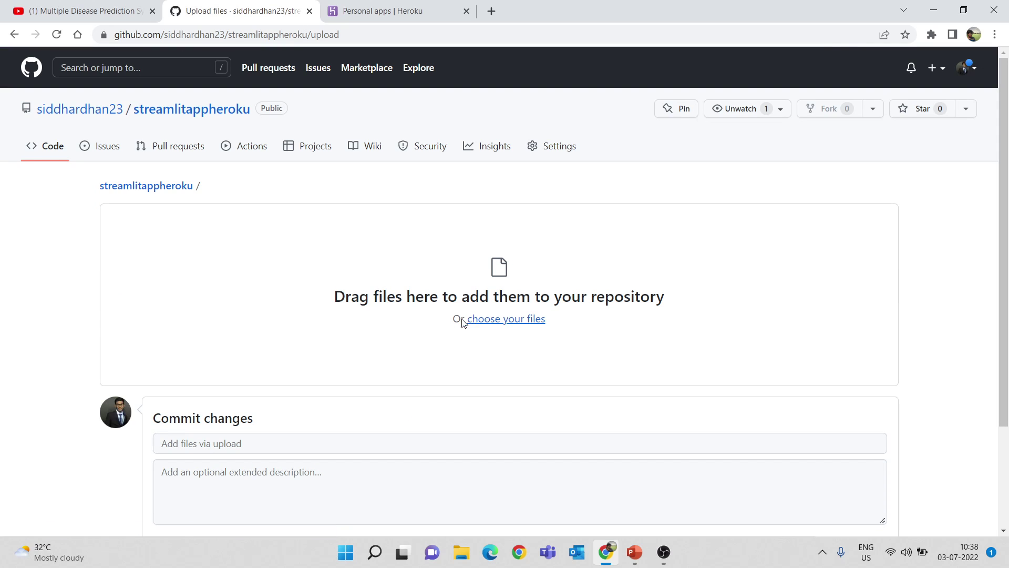
pyautogui.click(490, 322)
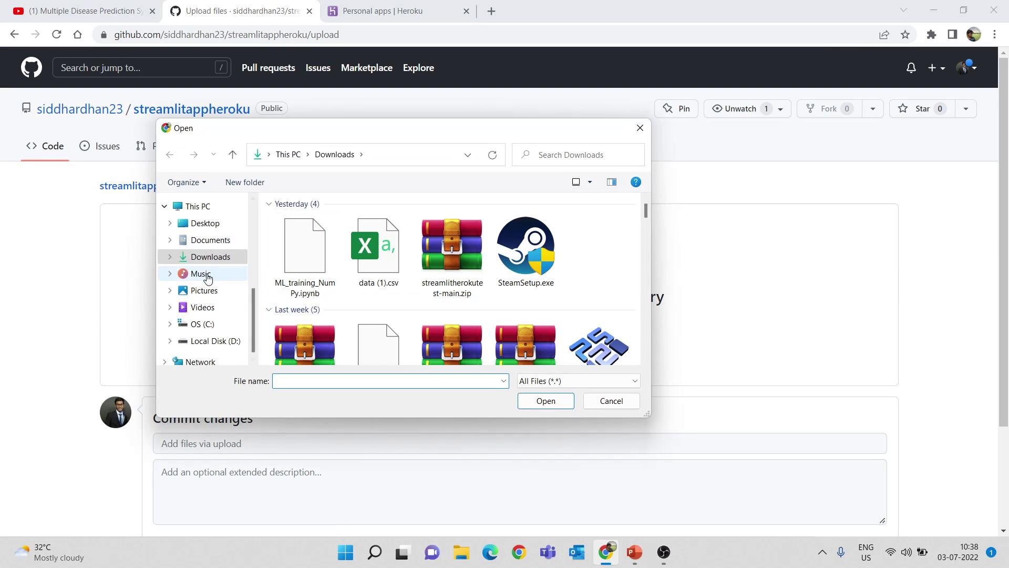
pyautogui.scroll(1, 203, 275)
pyautogui.scroll(4, 202, 281)
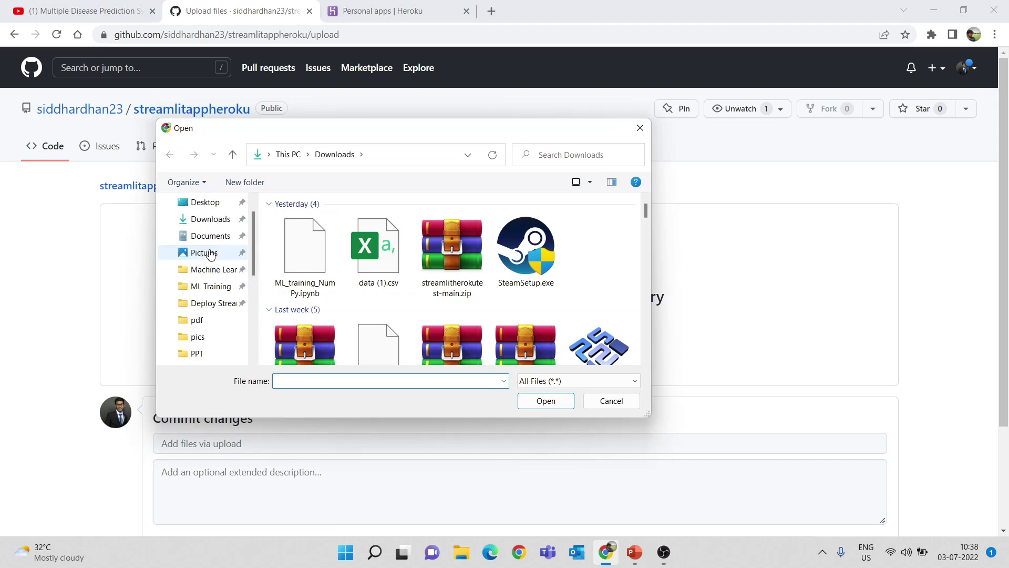
pyautogui.click(209, 227)
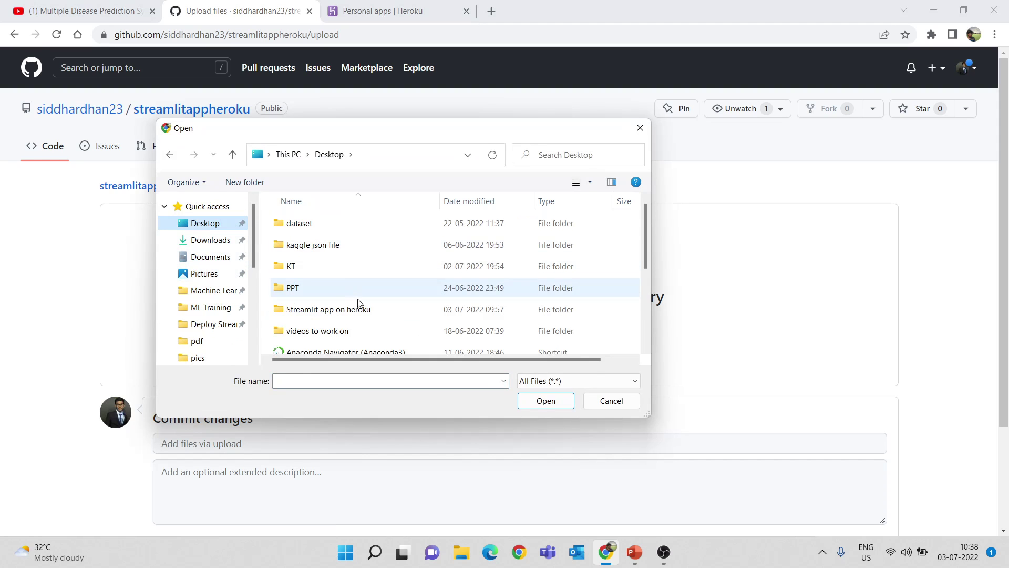
pyautogui.scroll(-1, 357, 308)
pyautogui.doubleClick(382, 263)
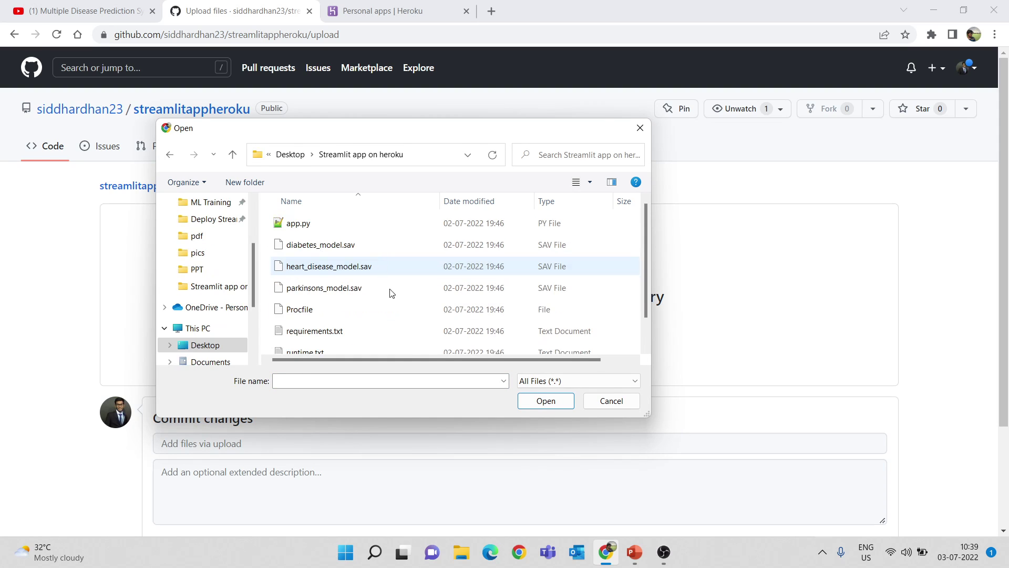
pyautogui.scroll(-1, 389, 292)
pyautogui.click(397, 287)
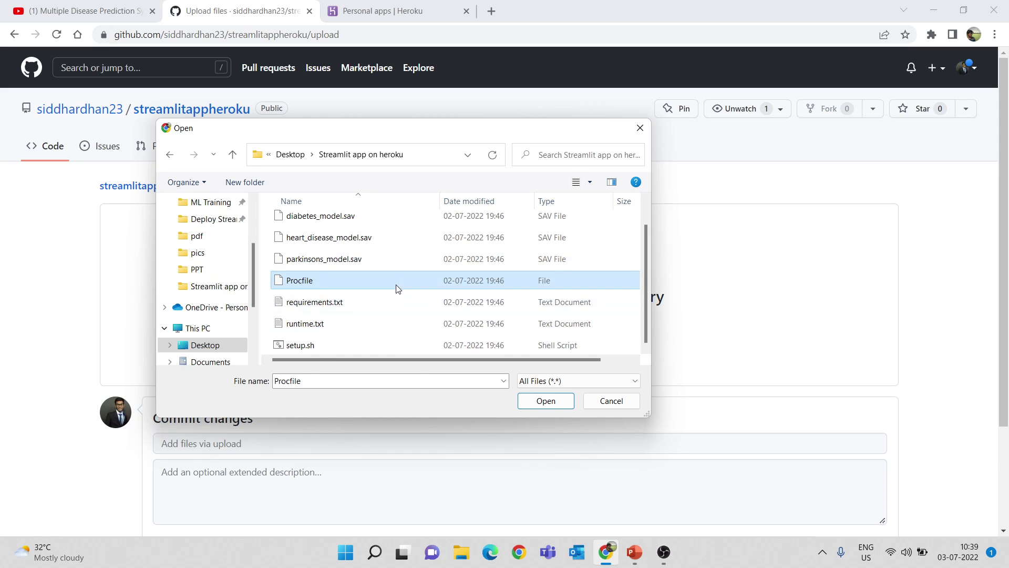
pyautogui.hotkey('ctrl', 'a')
pyautogui.click(544, 400)
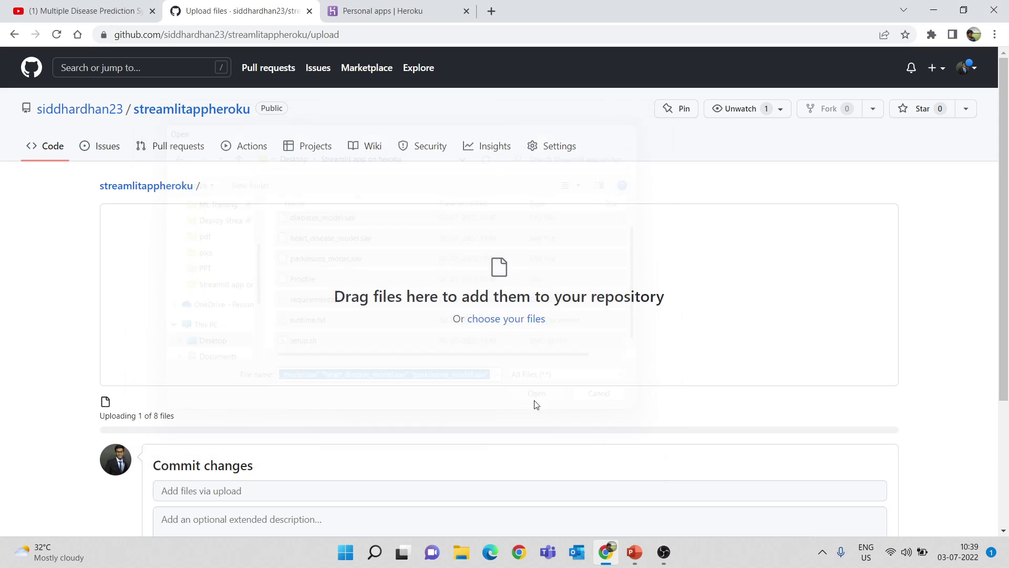
# - Check the uploaded file list through setup.sh and commit the files to the repository with the default commit message
pyautogui.scroll(-3, 304, 353)
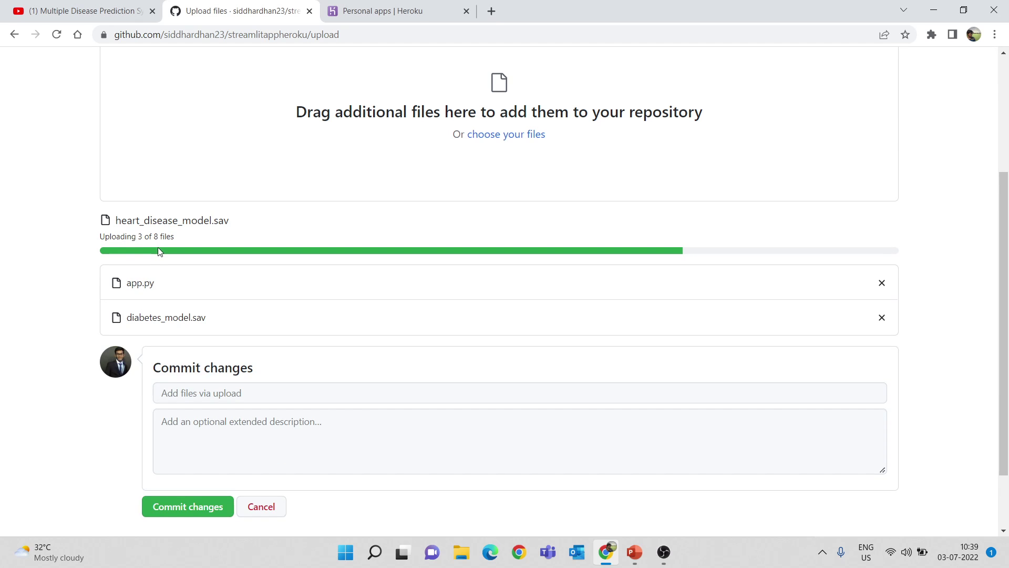
pyautogui.scroll(-1, 185, 350)
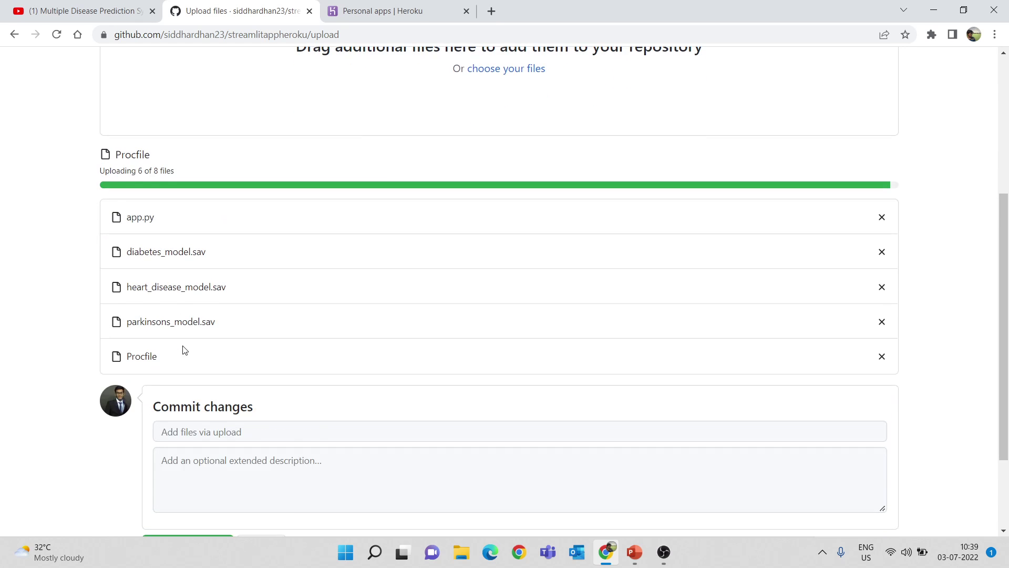
pyautogui.scroll(-1, 181, 349)
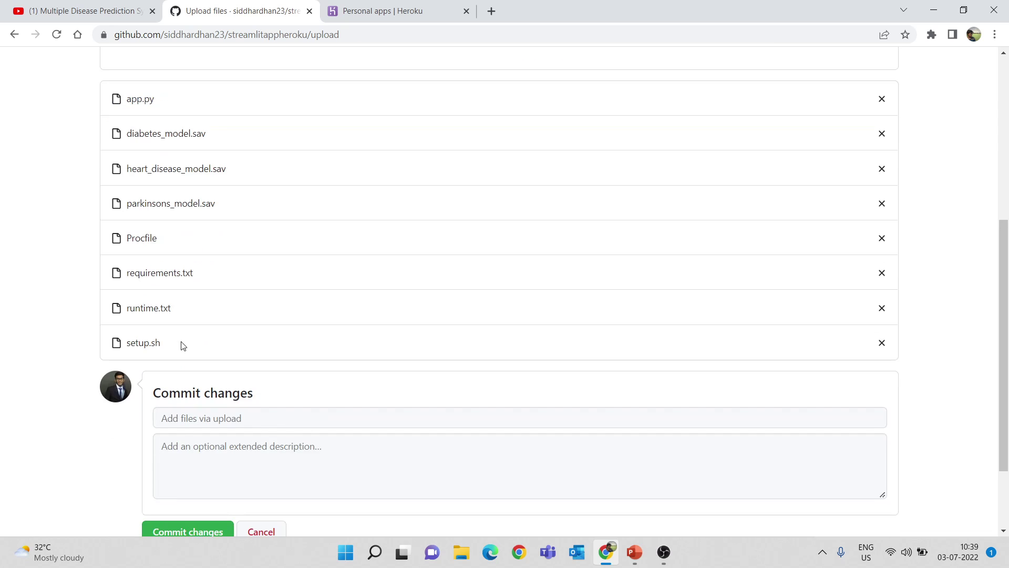
pyautogui.scroll(-3, 241, 293)
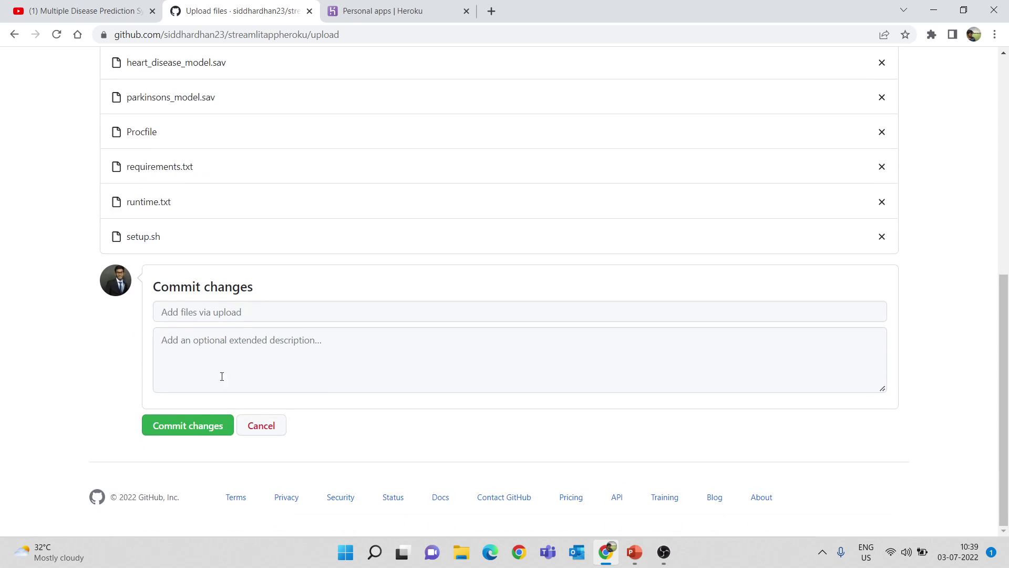
pyautogui.click(200, 429)
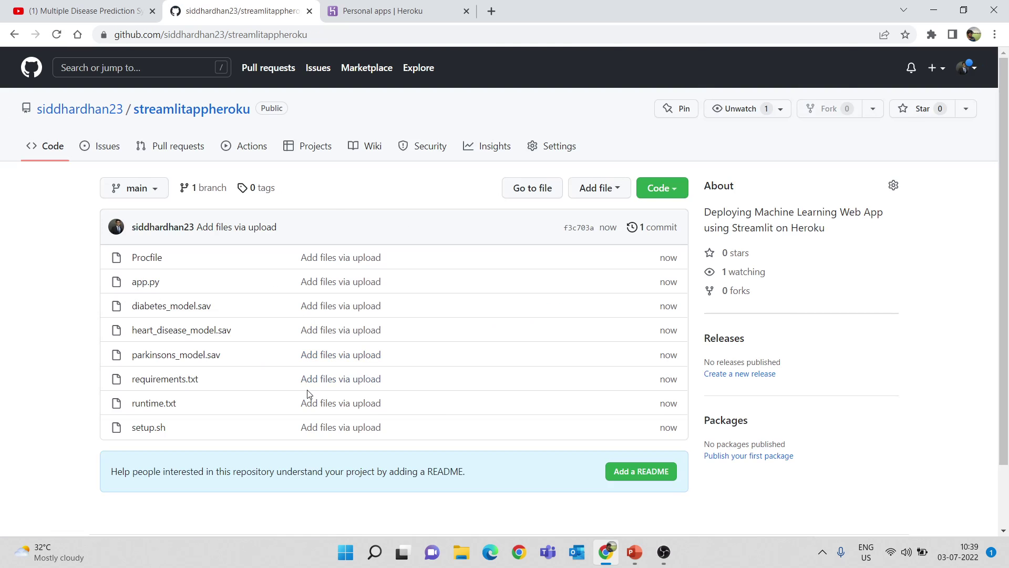
# - Examine the contents of Procfile and setup.sh in the repository and return to its file list
pyautogui.click(148, 258)
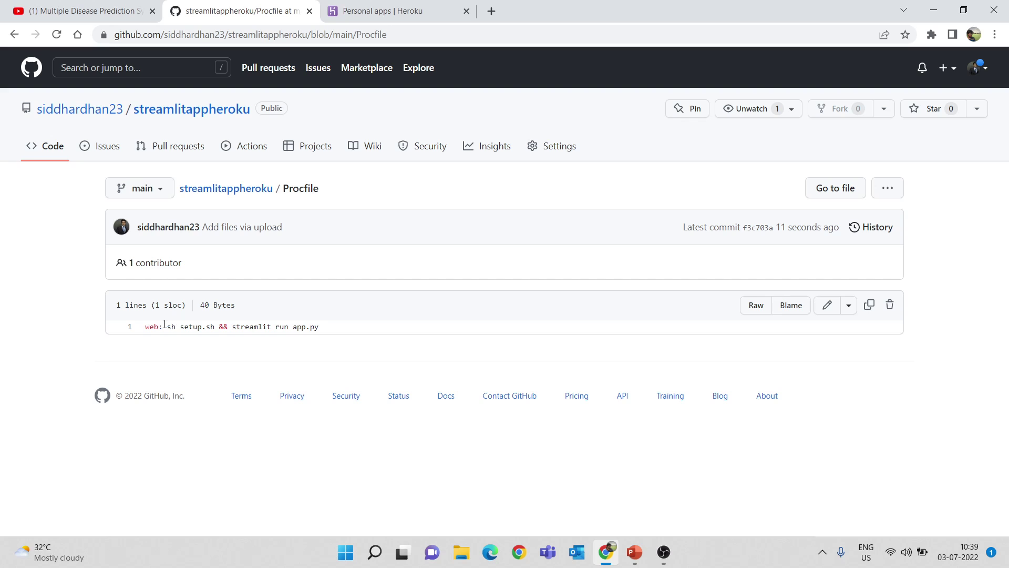
pyautogui.click(216, 190)
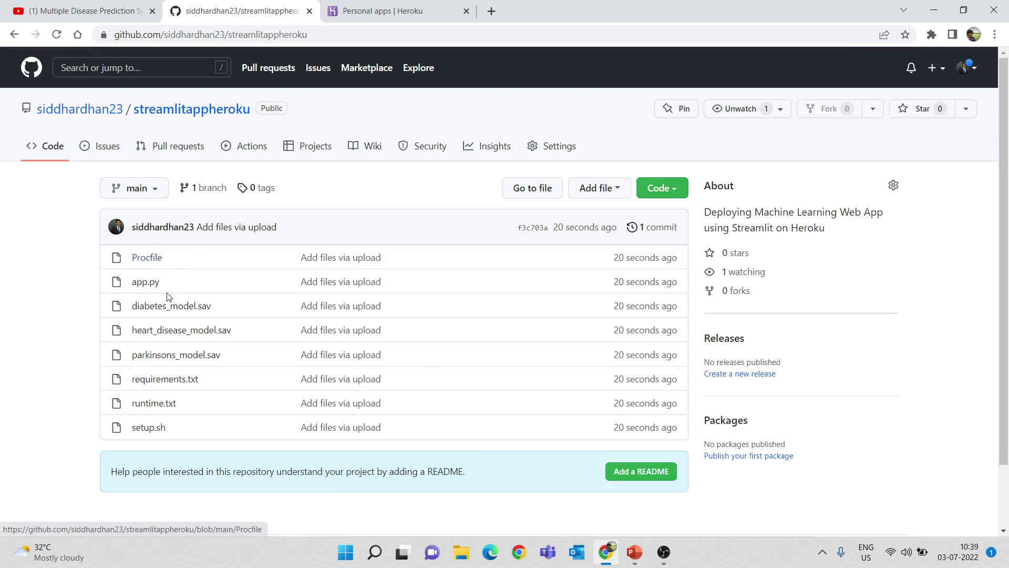
pyautogui.click(155, 429)
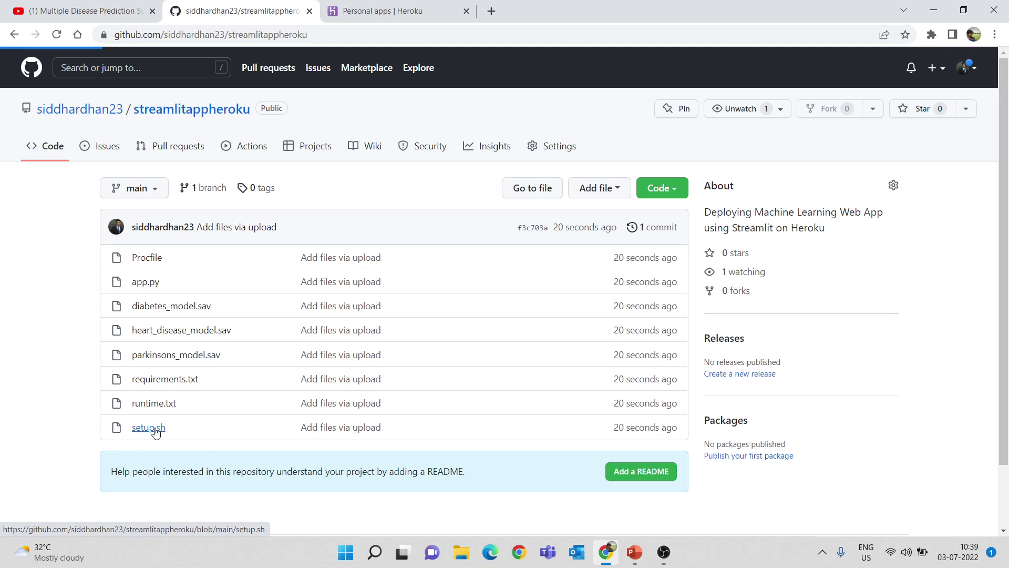
pyautogui.click(243, 189)
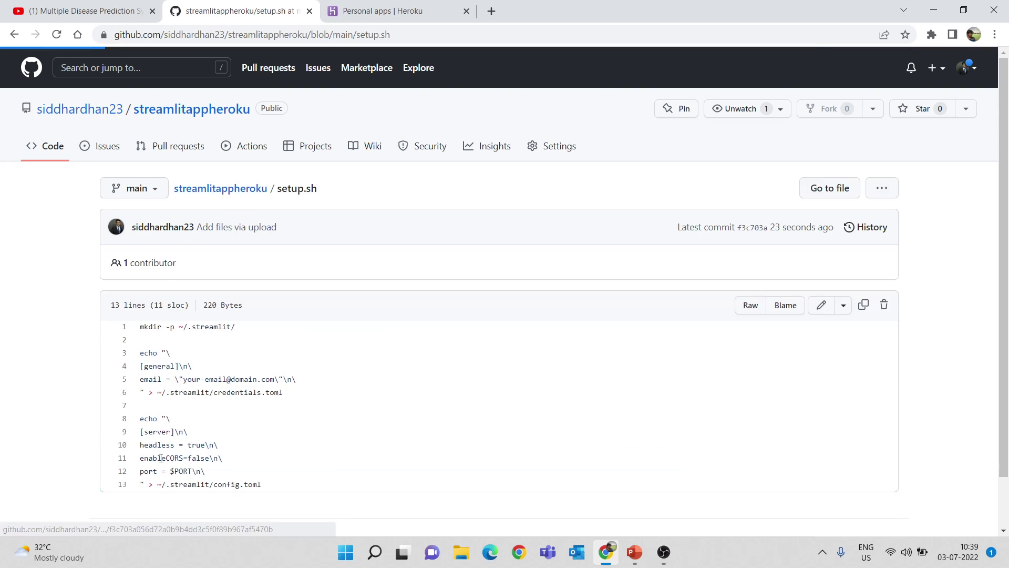
pyautogui.click(142, 427)
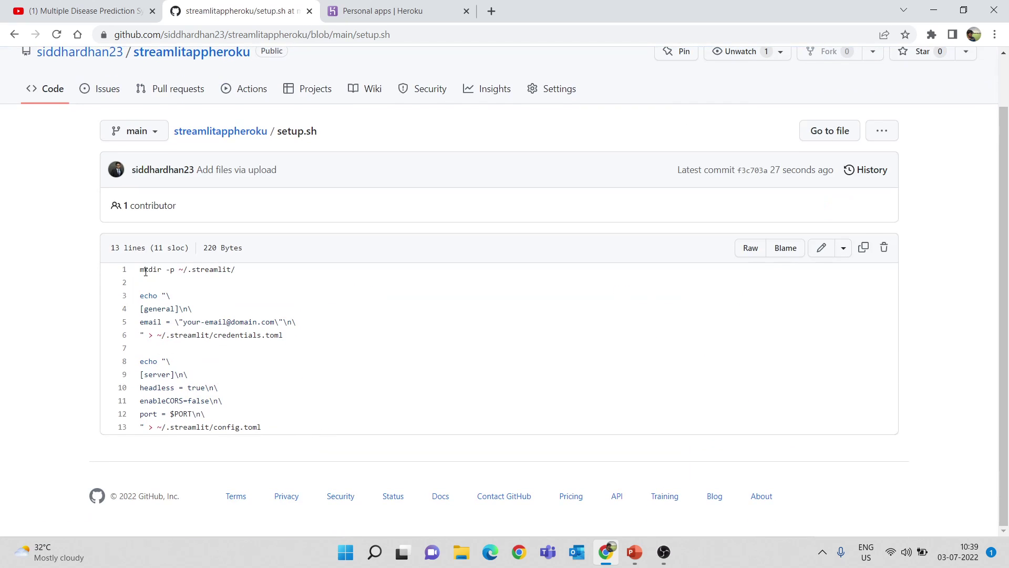
pyautogui.click(233, 140)
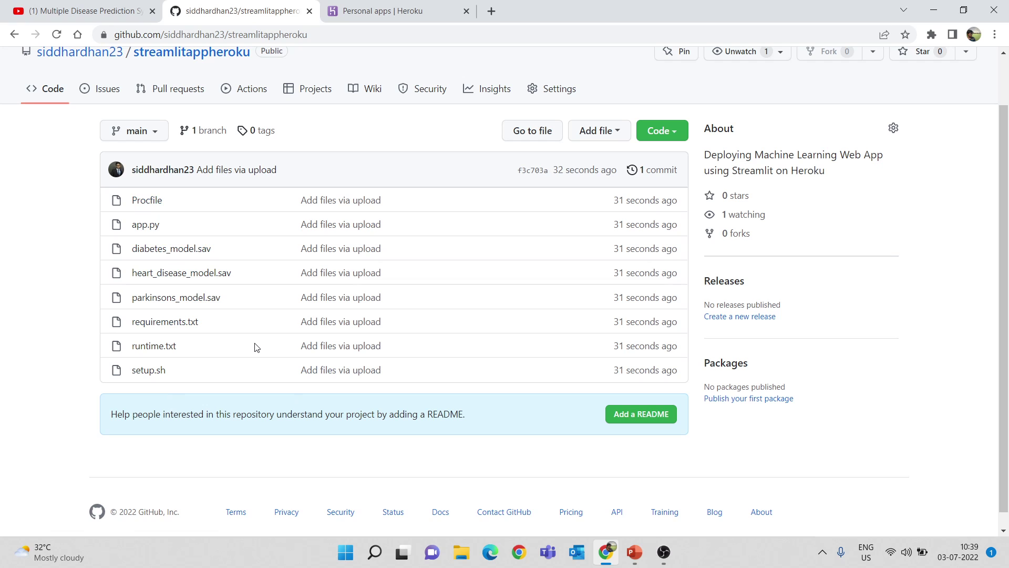
# - Switch to the Heroku dashboard and start creating a new app
pyautogui.click(405, 10)
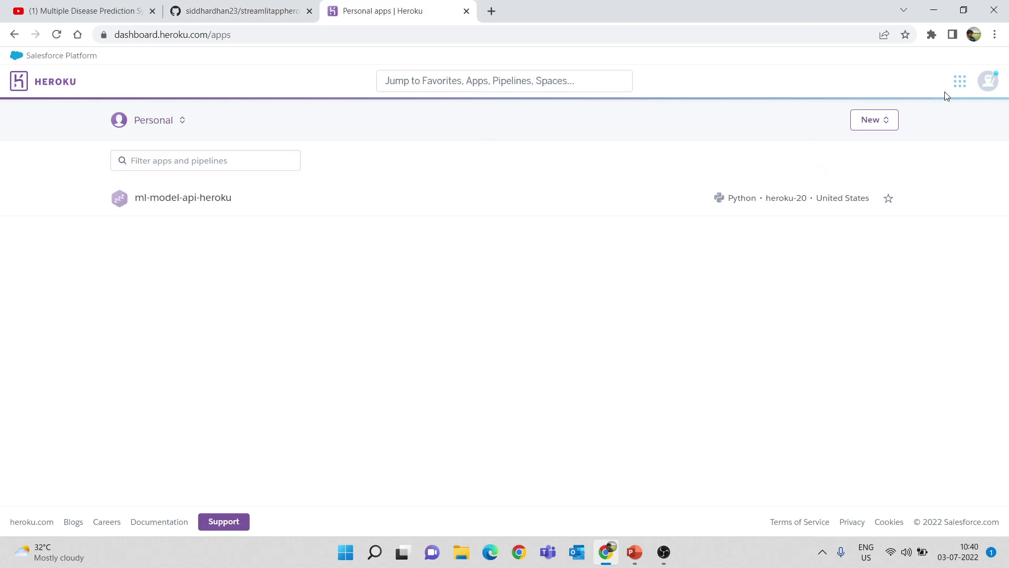
pyautogui.click(195, 5)
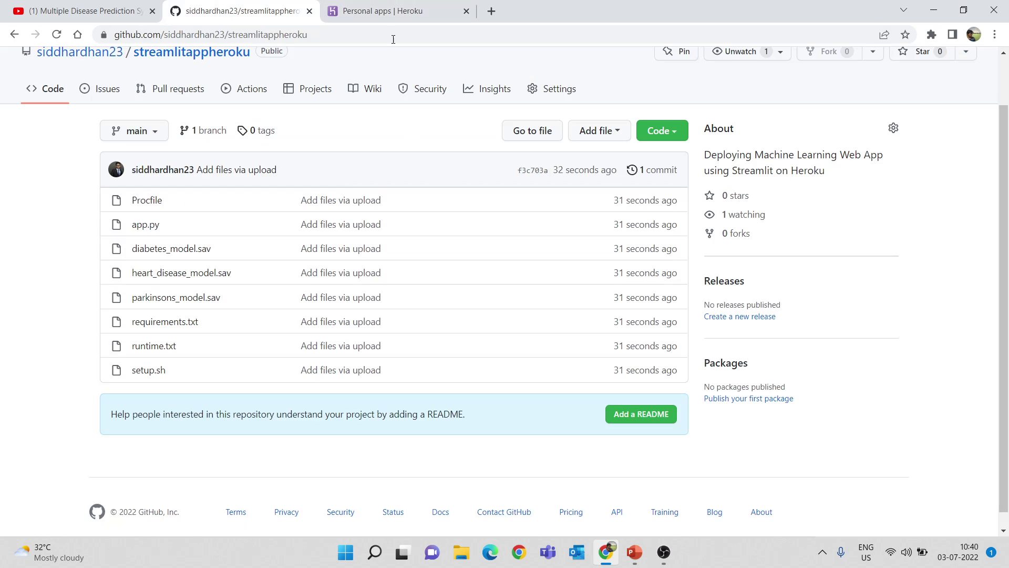
pyautogui.click(400, 11)
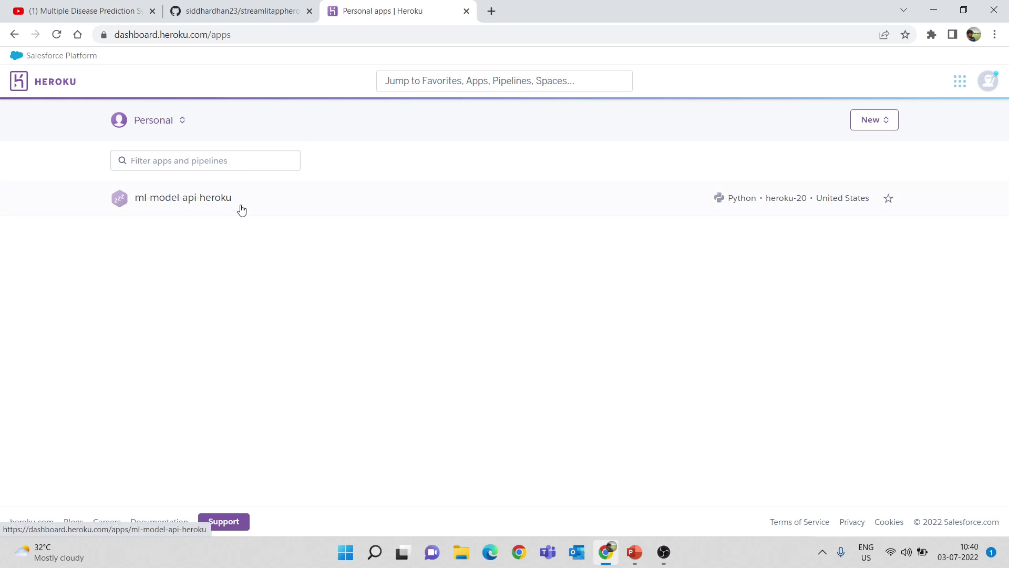
pyautogui.click(868, 120)
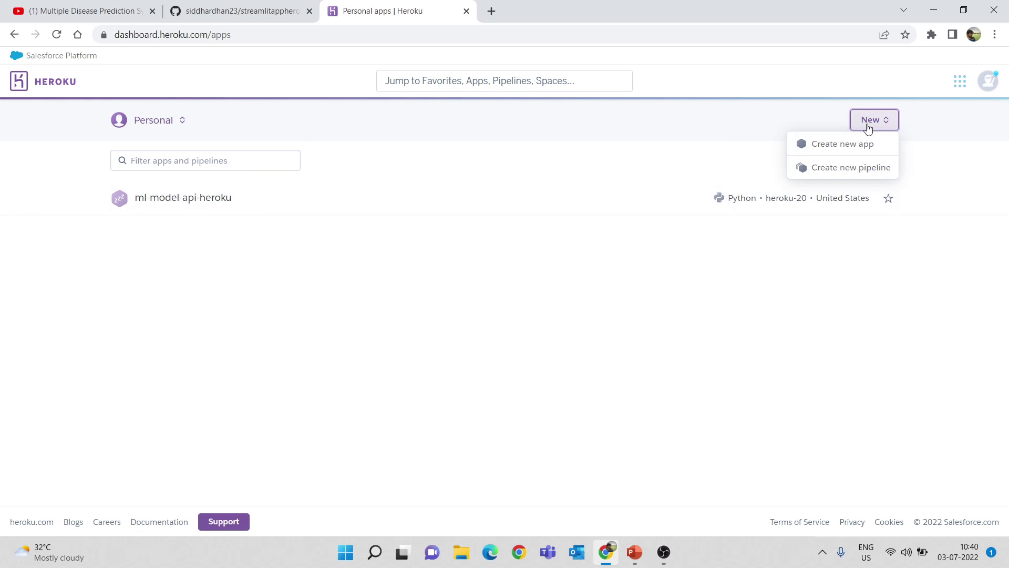
pyautogui.click(846, 148)
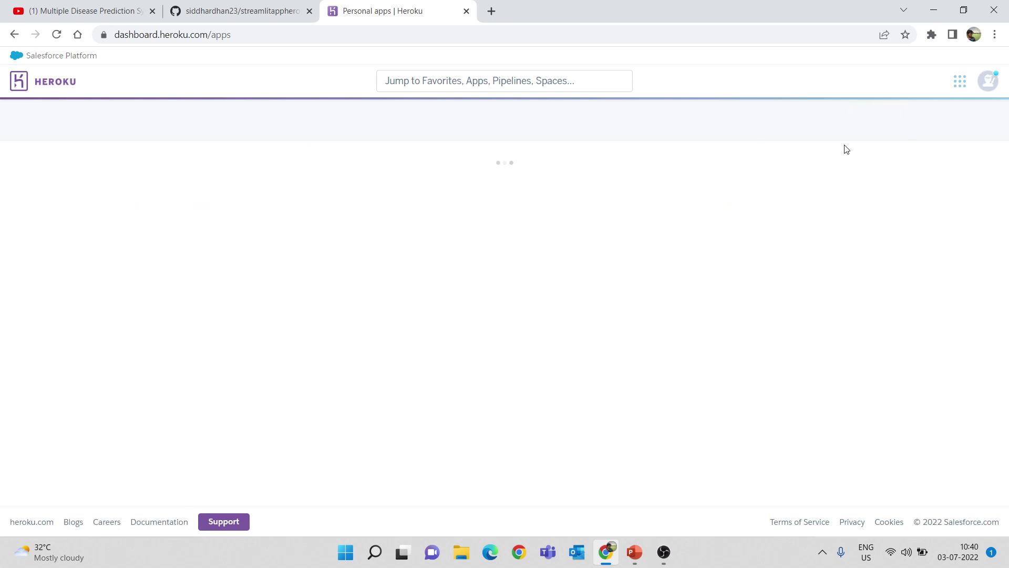
pyautogui.click(503, 198)
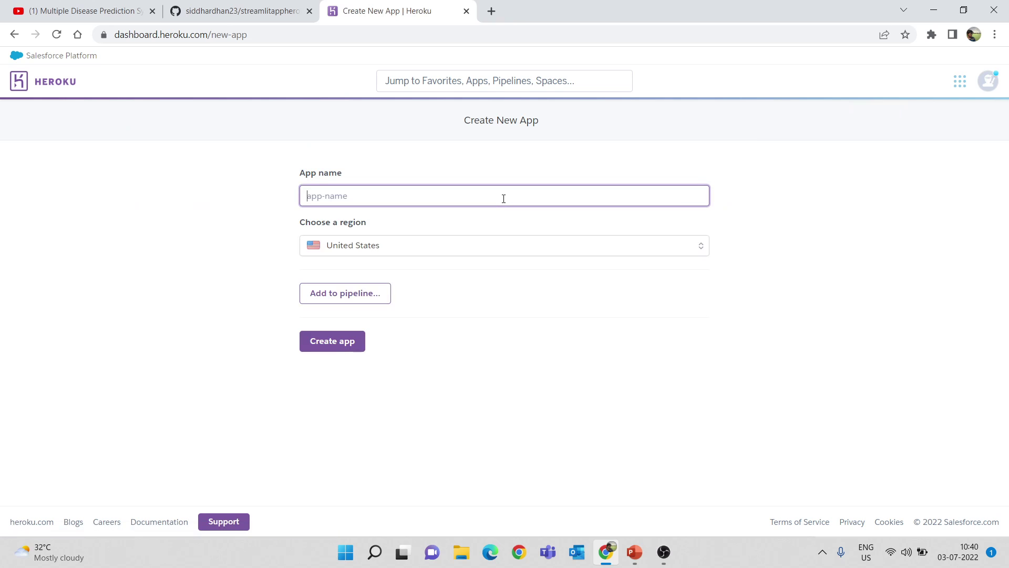
pyautogui.write('streamlita')
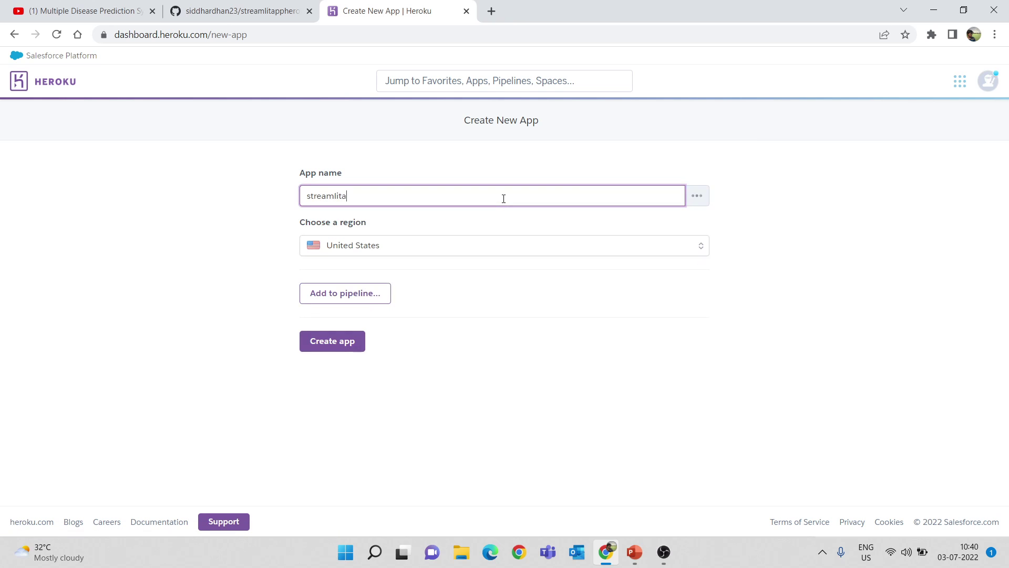
pyautogui.write('pp')
pyautogui.press('BackSpace')
pyautogui.press('BackSpace')
pyautogui.press('BackSpace')
pyautogui.write('onheroku')
# - Name the app multiplediseaseprediction, choose the United States region, and create the app
pyautogui.hotkey('ctrl', 'a')
pyautogui.write('multipledisease')
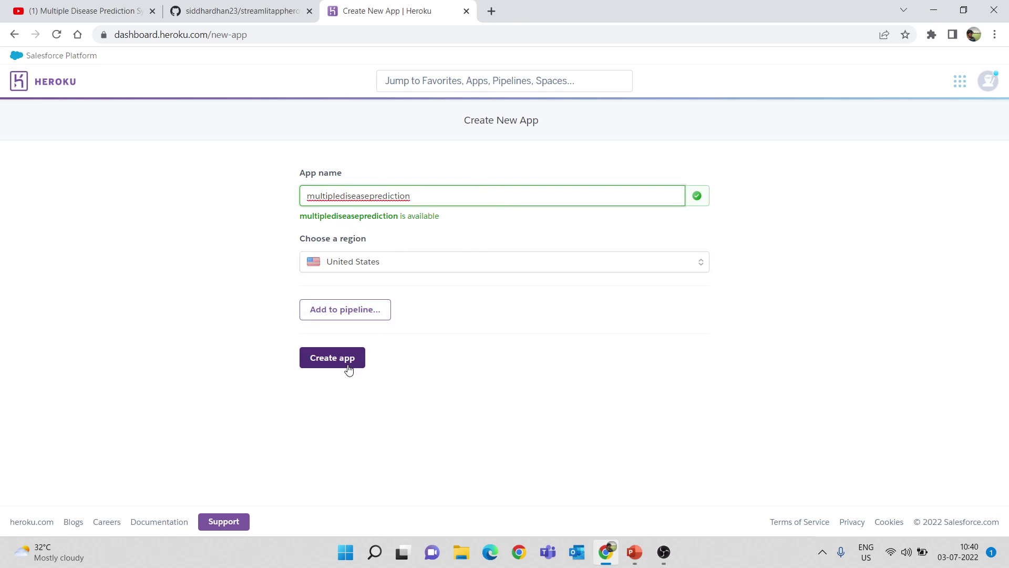
pyautogui.click(484, 260)
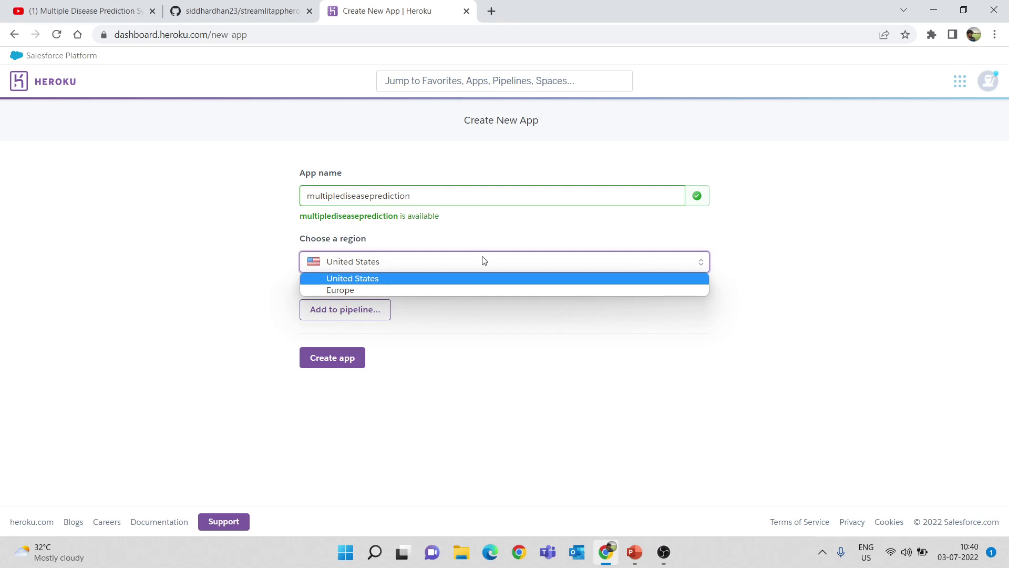
pyautogui.click(440, 278)
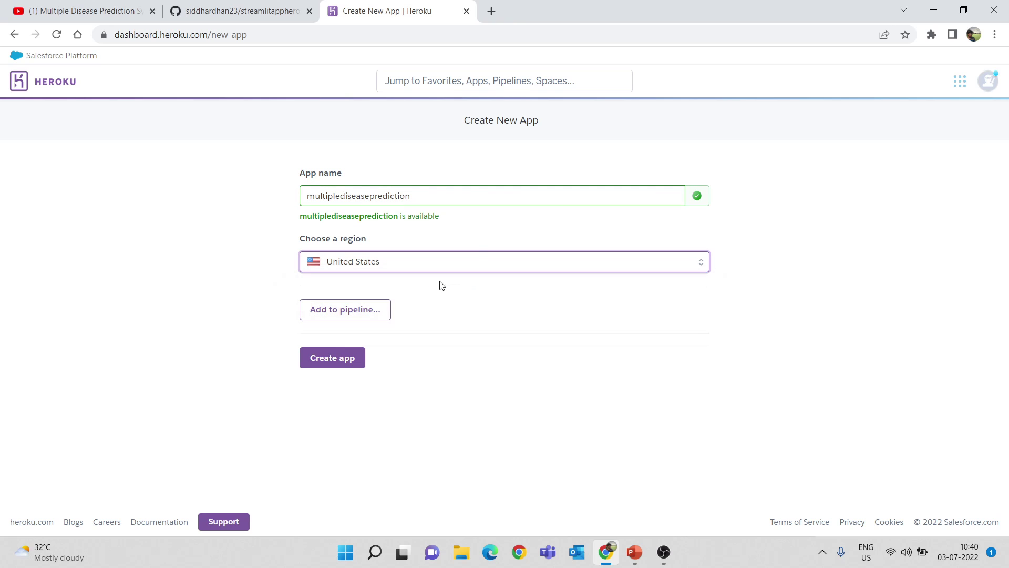
pyautogui.click(350, 362)
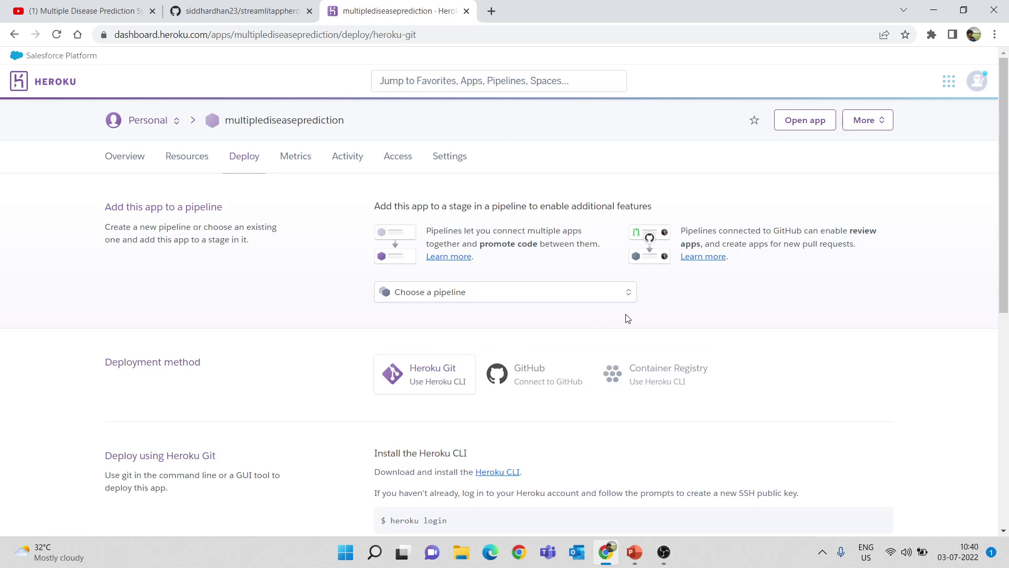
# - Choose GitHub as the deployment method for the multiplediseaseprediction app
pyautogui.scroll(-1, 752, 298)
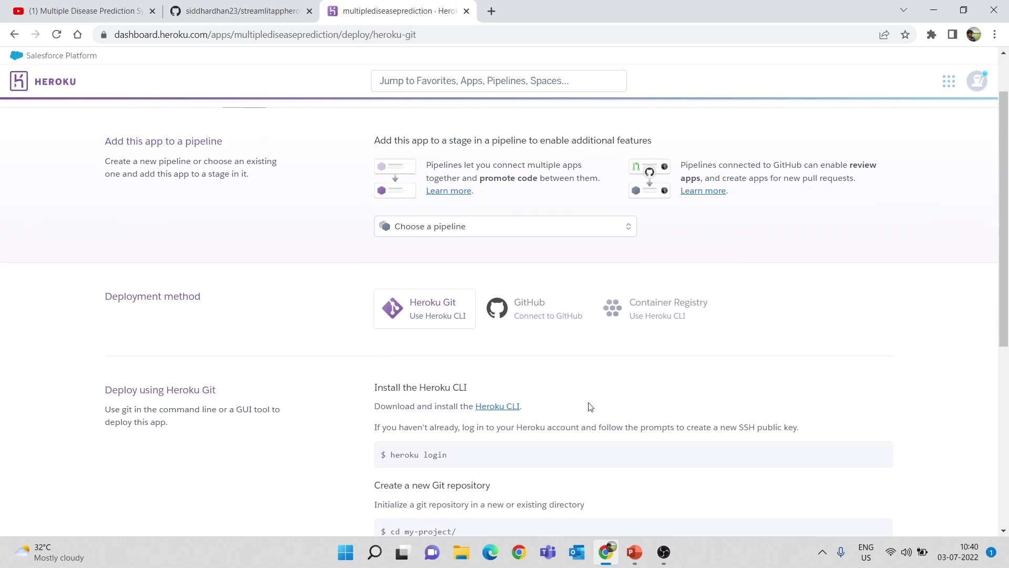
pyautogui.scroll(1, 543, 319)
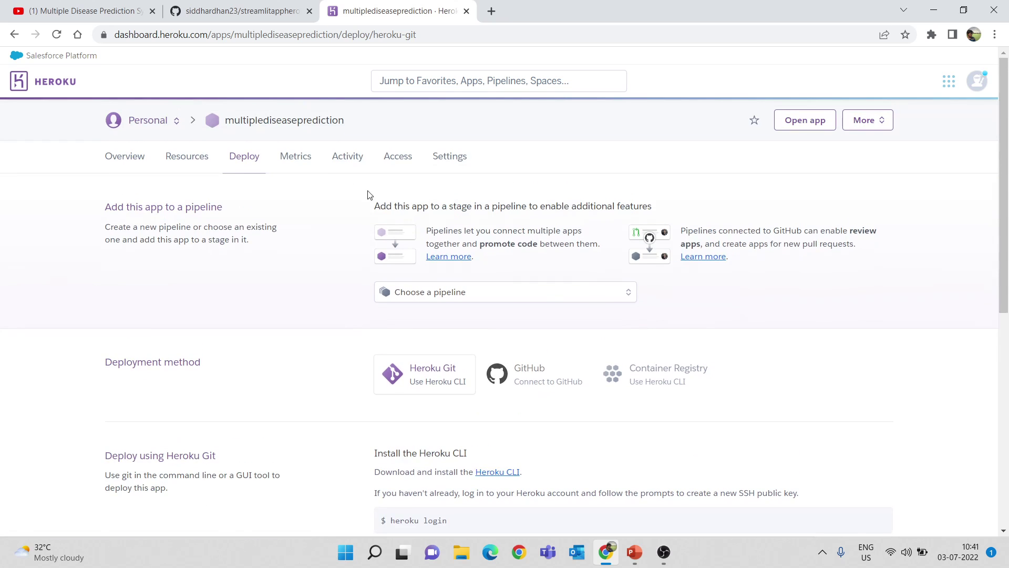
pyautogui.doubleClick(260, 120)
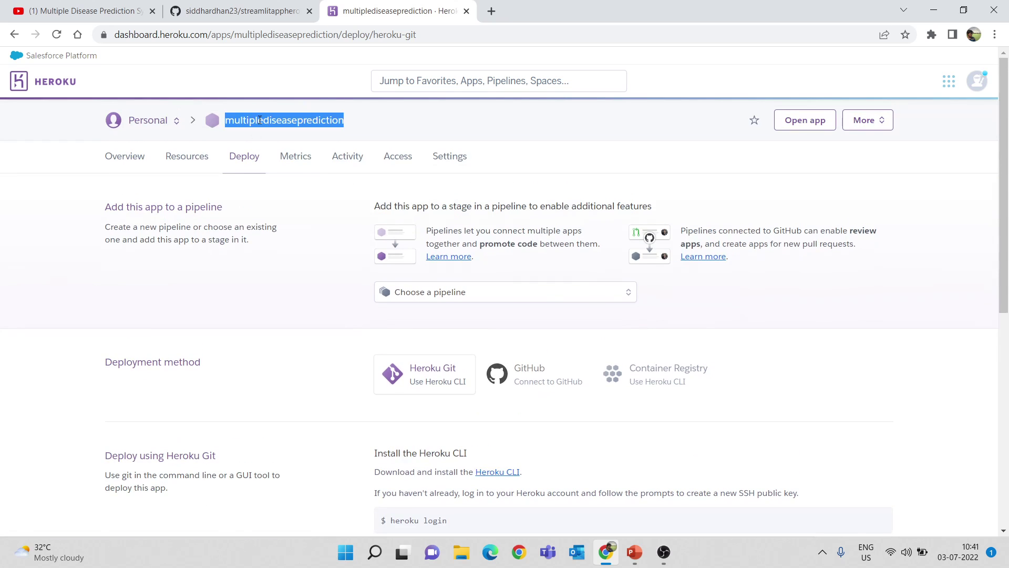
pyautogui.click(279, 331)
pyautogui.scroll(-1, 286, 321)
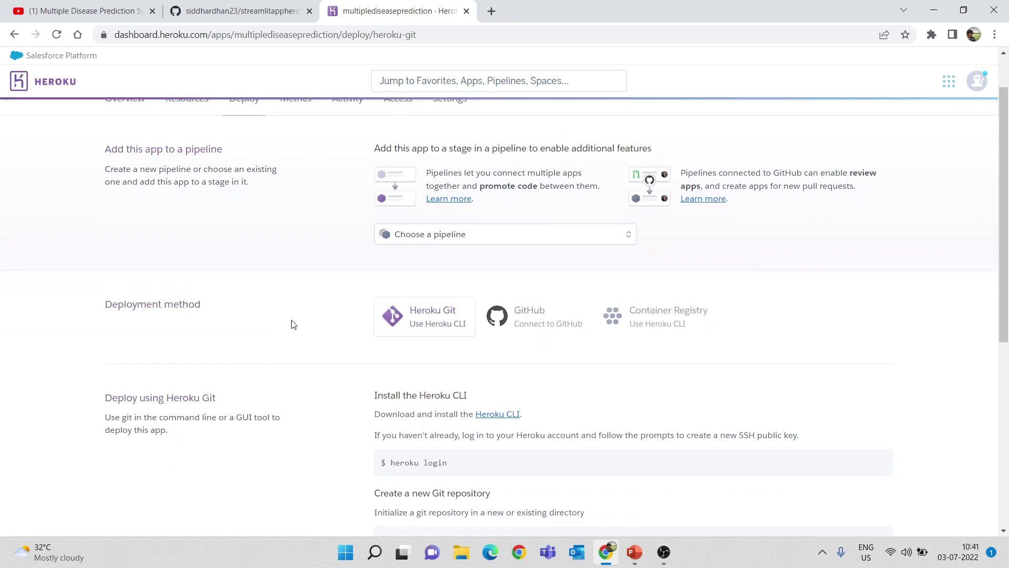
pyautogui.click(550, 319)
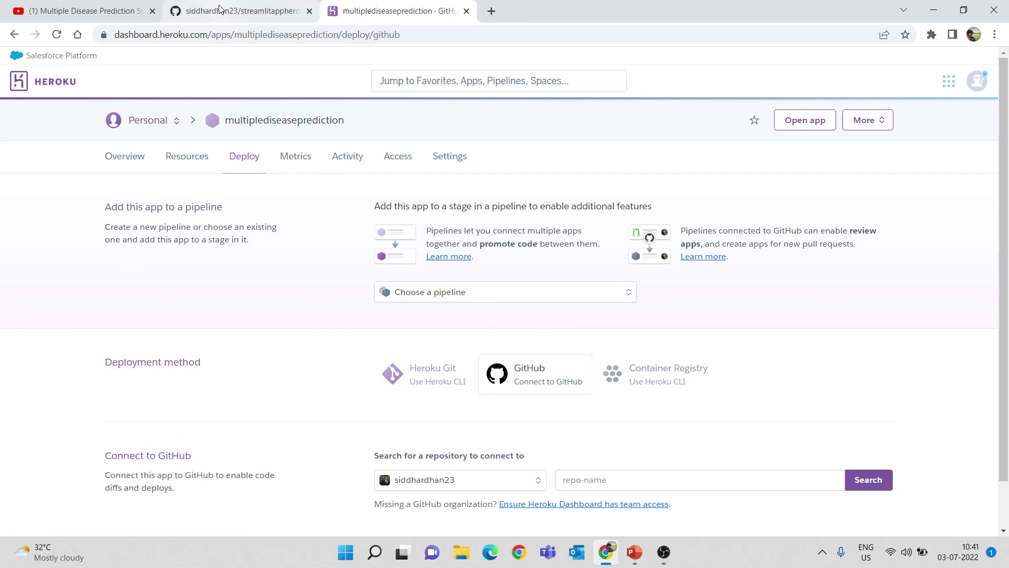
# - Check the repository's name on GitHub, and search for "streamlit" among the repositories Heroku can connect to
pyautogui.scroll(-1, 620, 426)
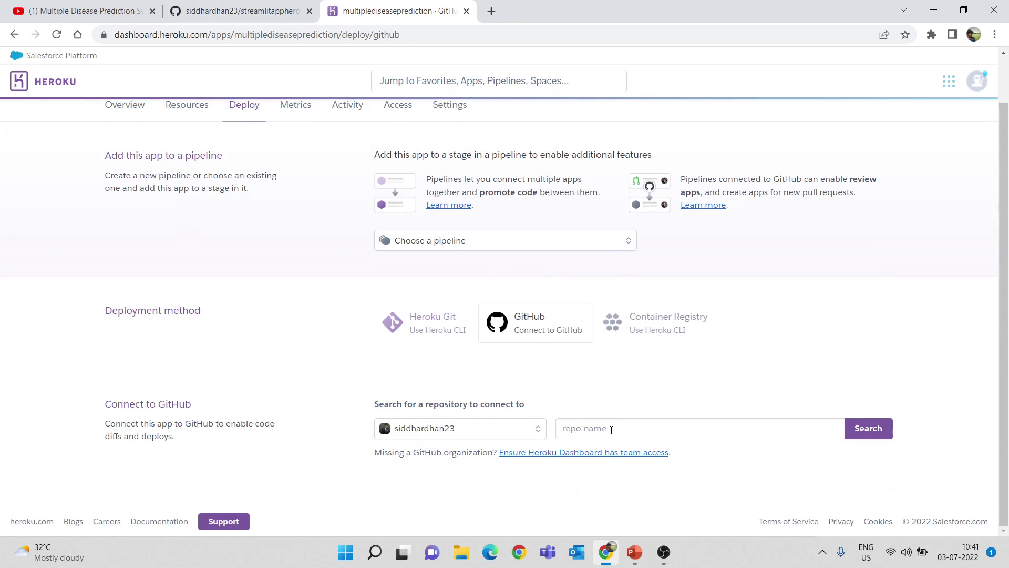
pyautogui.click(282, 11)
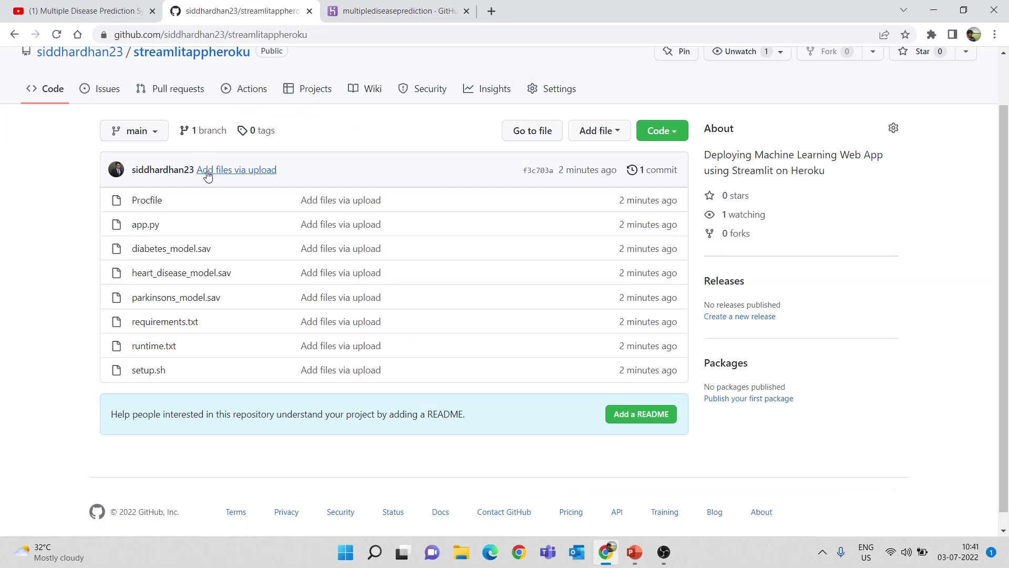
pyautogui.scroll(1, 213, 165)
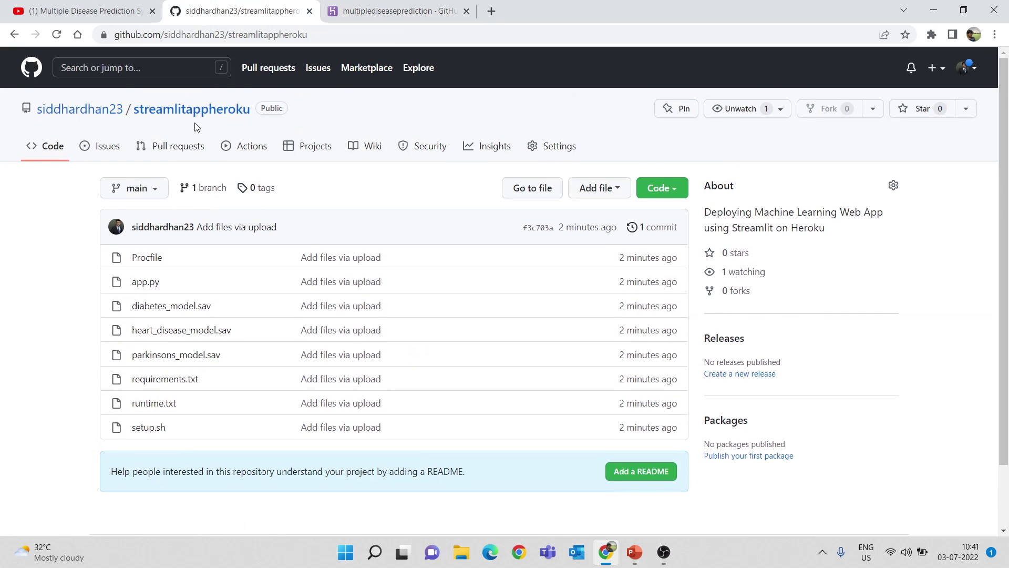
pyautogui.hotkey('ctrl', 'Tab')
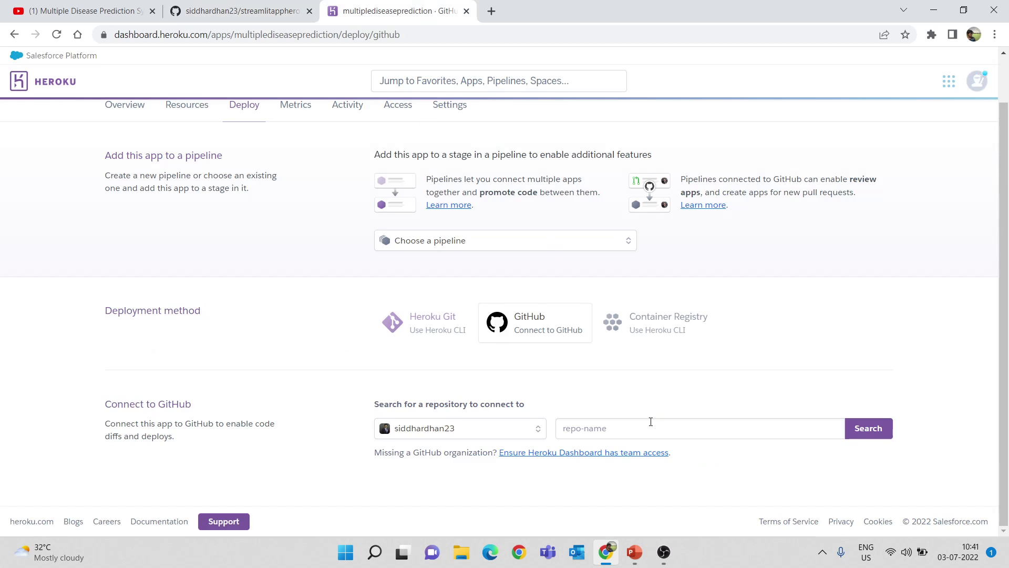
pyautogui.click(648, 431)
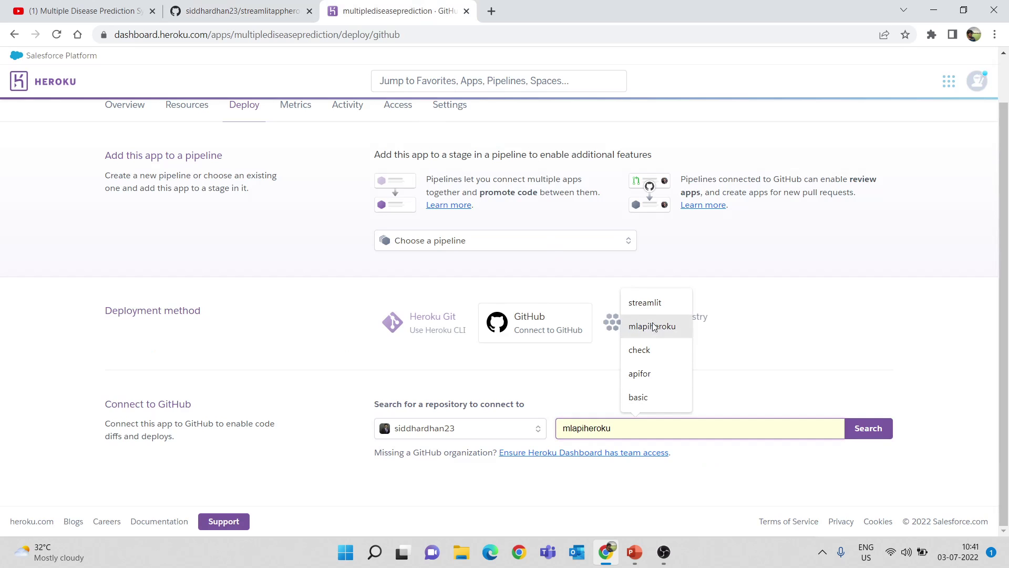
pyautogui.click(647, 302)
pyautogui.click(859, 436)
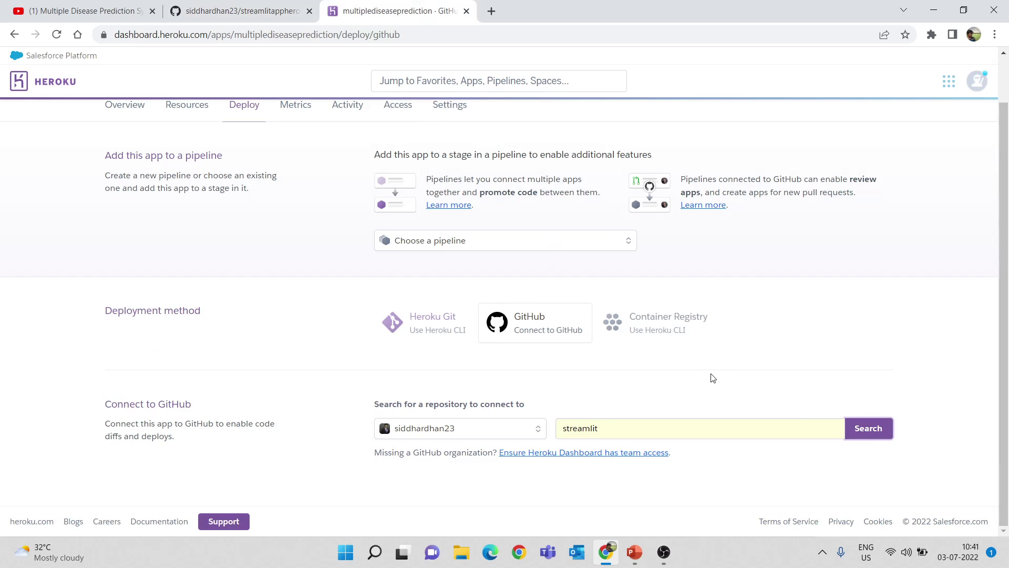
pyautogui.scroll(-1, 558, 471)
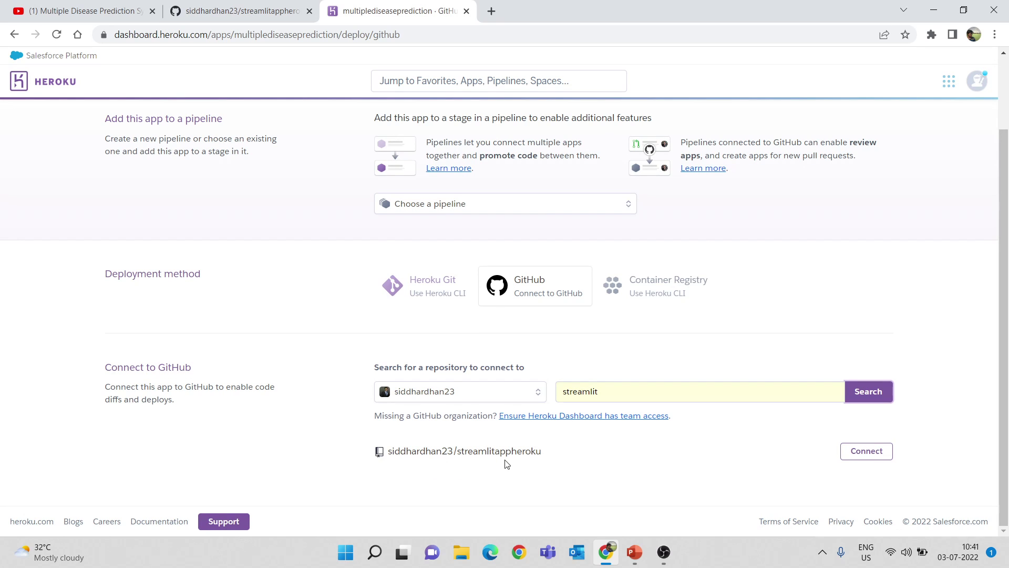
# - Compare the found repository with the one on GitHub and connect the app to streamlitappheroku
pyautogui.click(266, 11)
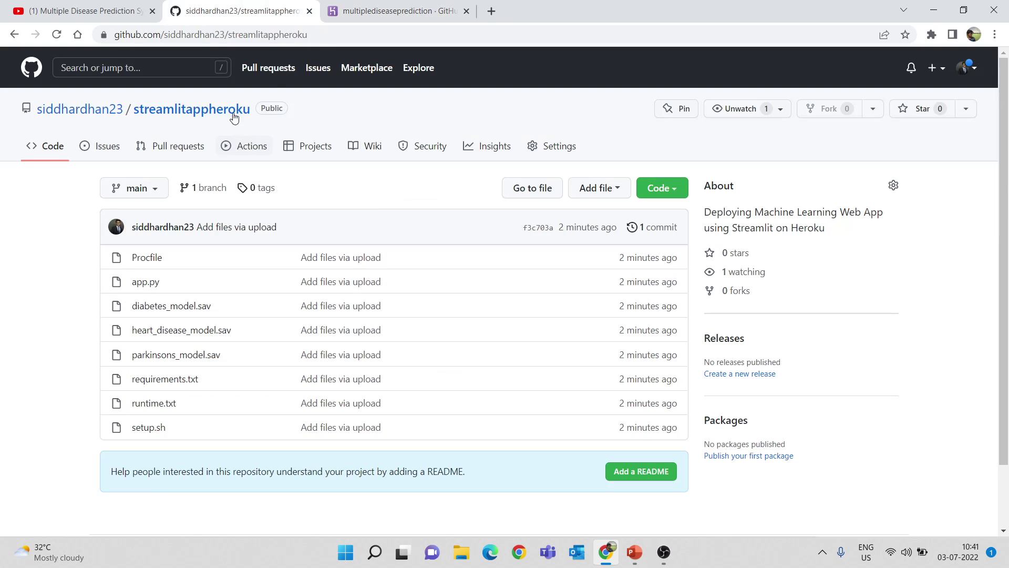
pyautogui.click(400, 10)
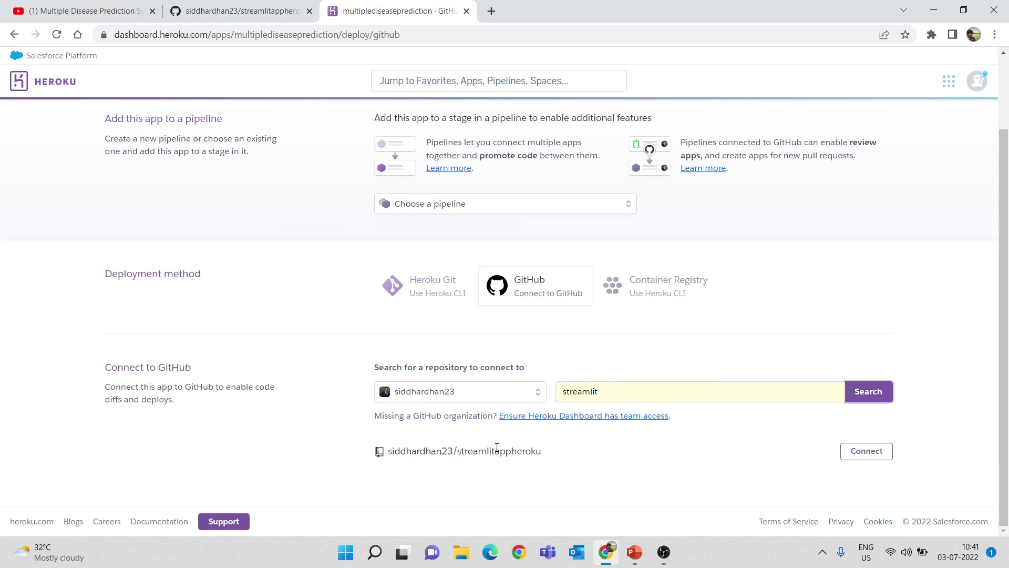
pyautogui.click(866, 451)
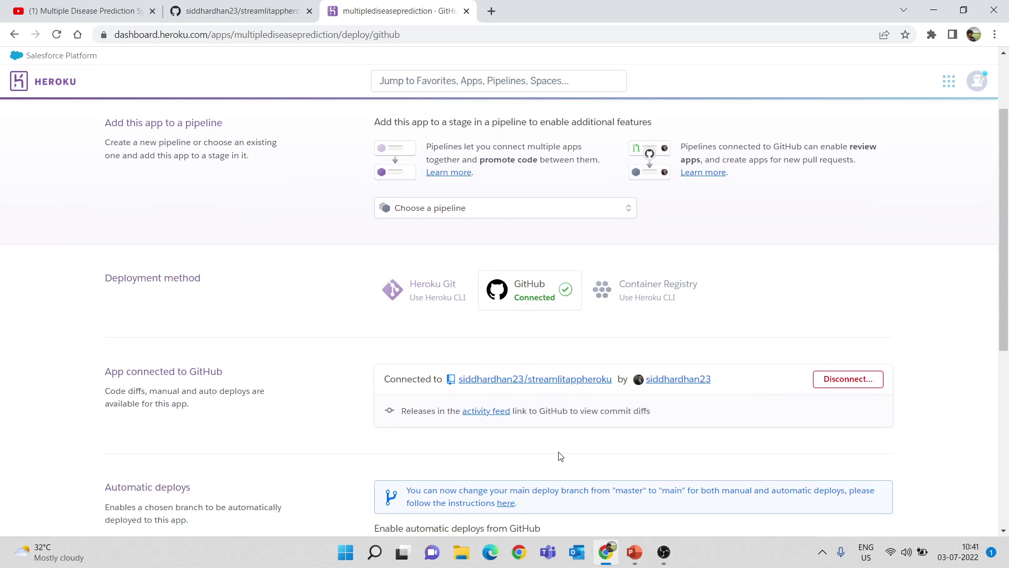
# - Examine the automatic and manual deploy settings and compare their branch with the branches of the GitHub repository
pyautogui.scroll(-3, 559, 455)
pyautogui.scroll(-1, 559, 376)
pyautogui.scroll(5, 746, 232)
pyautogui.scroll(-4, 777, 278)
pyautogui.scroll(-3, 777, 279)
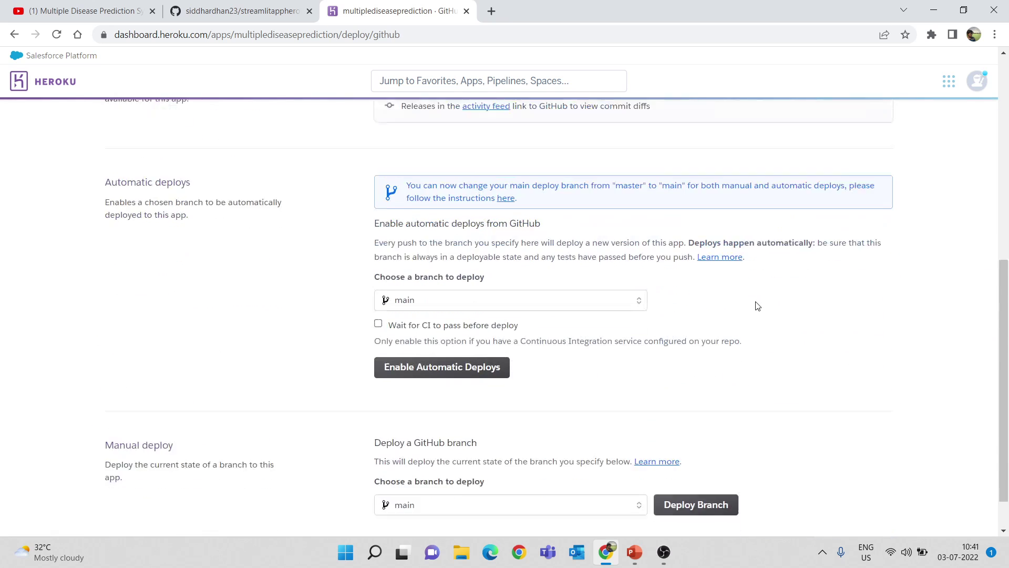
pyautogui.scroll(1, 633, 329)
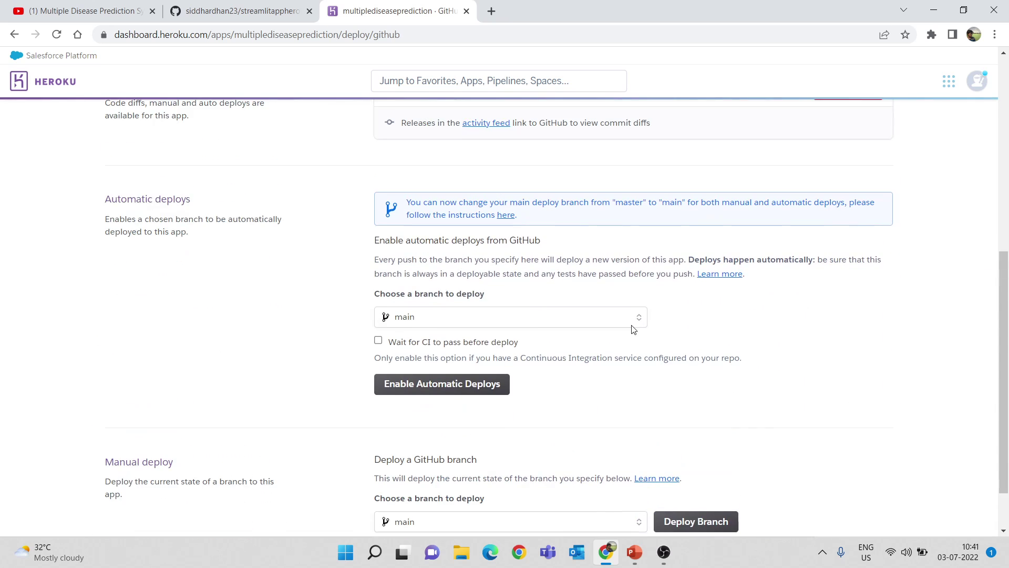
pyautogui.click(192, 11)
pyautogui.click(140, 190)
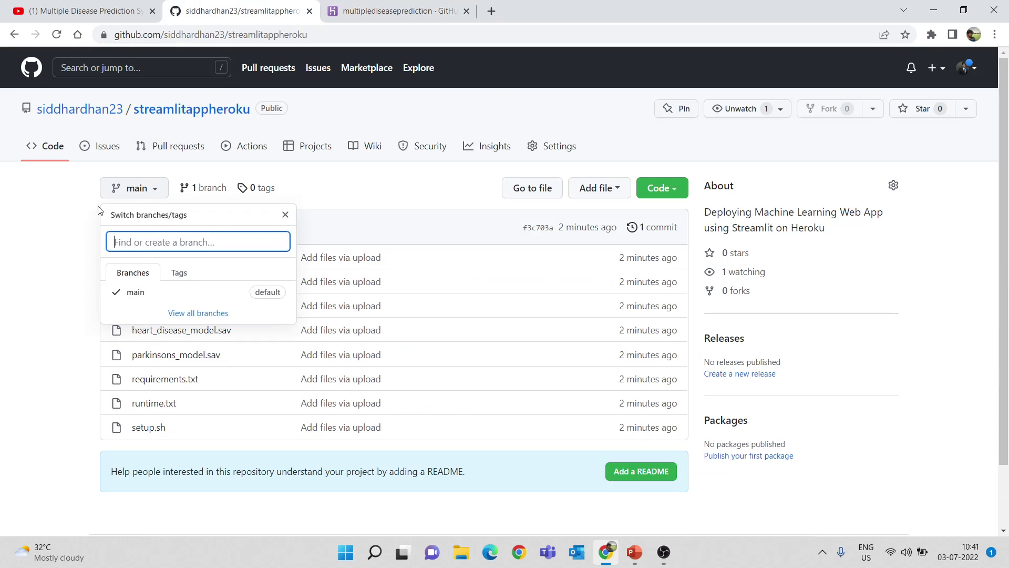
pyautogui.click(44, 235)
pyautogui.click(404, 10)
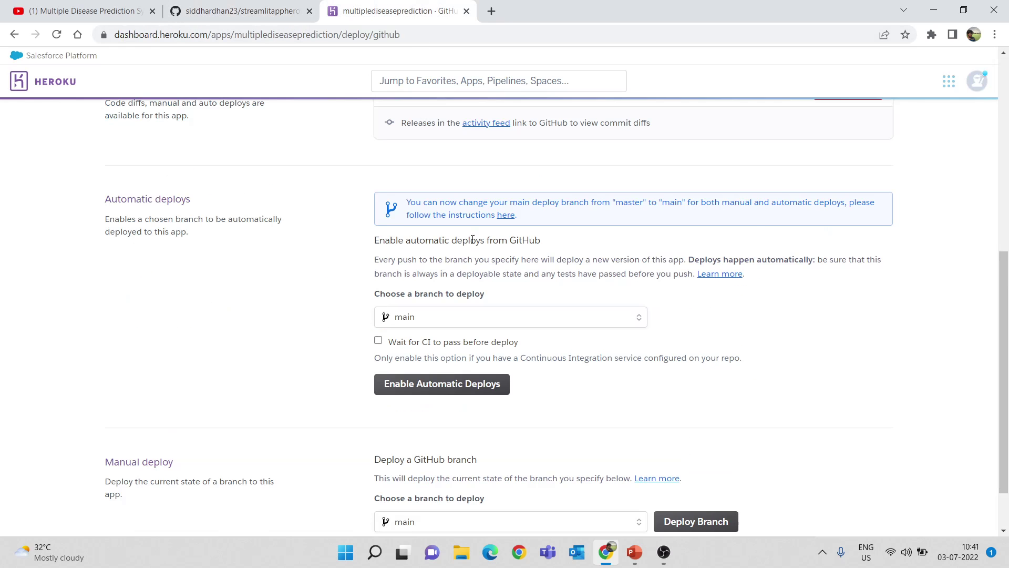
pyautogui.click(272, 8)
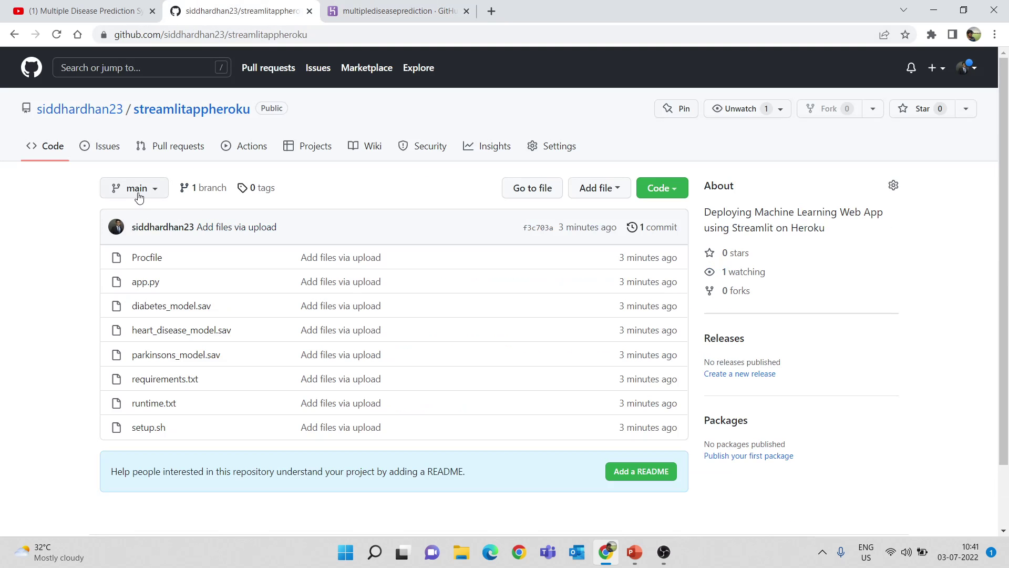
pyautogui.click(371, 11)
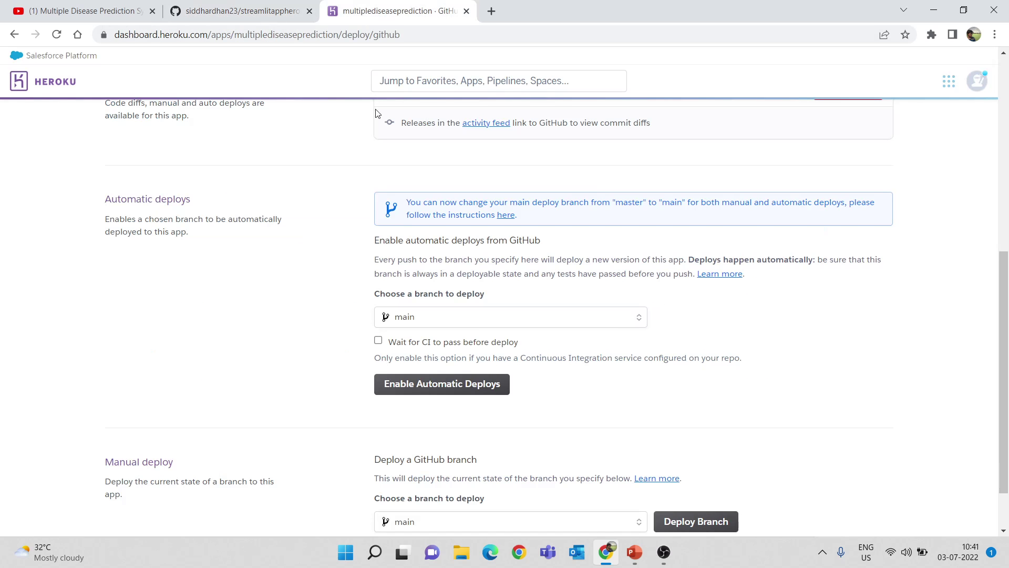
# - Check the branch choices for automatic deploys, keep main, and enable automatic deploys from GitHub
pyautogui.click(517, 318)
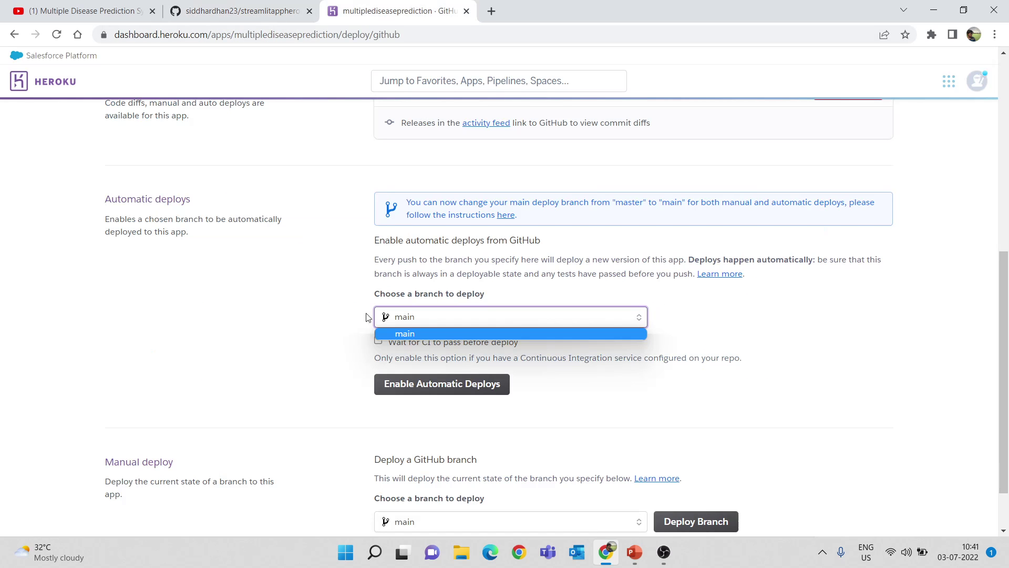
pyautogui.click(303, 324)
pyautogui.scroll(-1, 368, 316)
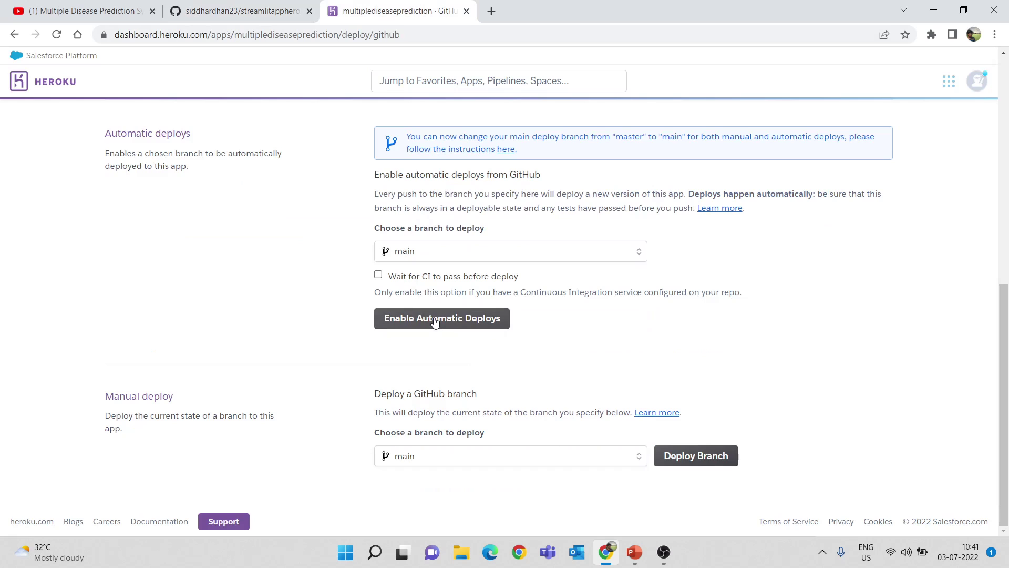
pyautogui.click(435, 322)
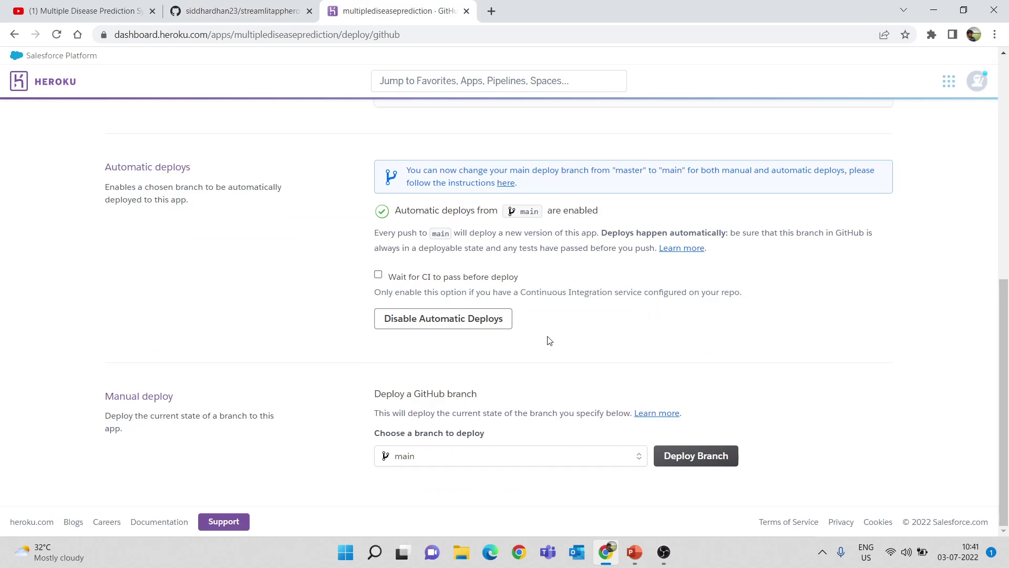
# - Manually deploy the main branch and follow the build log output
pyautogui.click(719, 458)
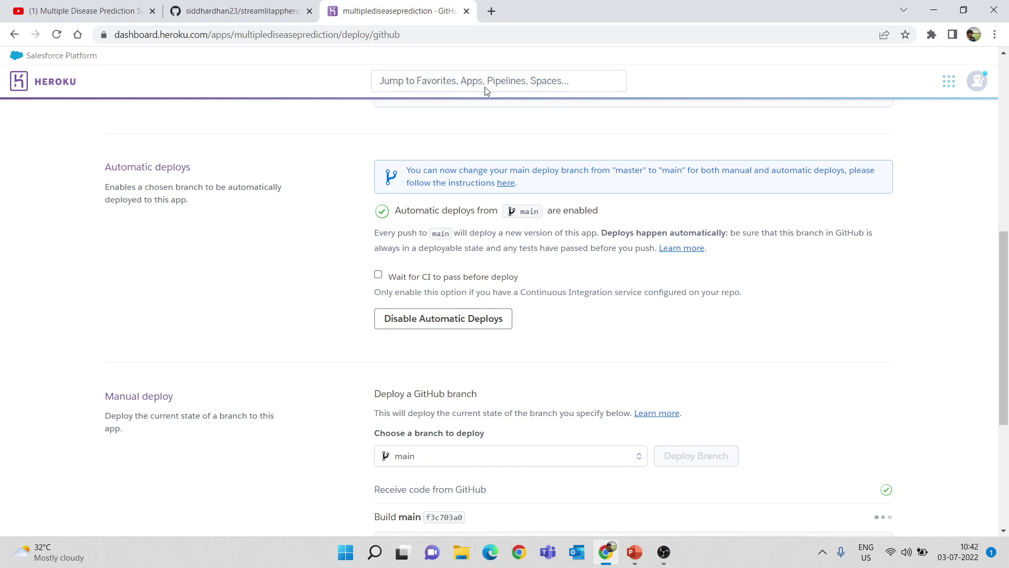
pyautogui.click(294, 9)
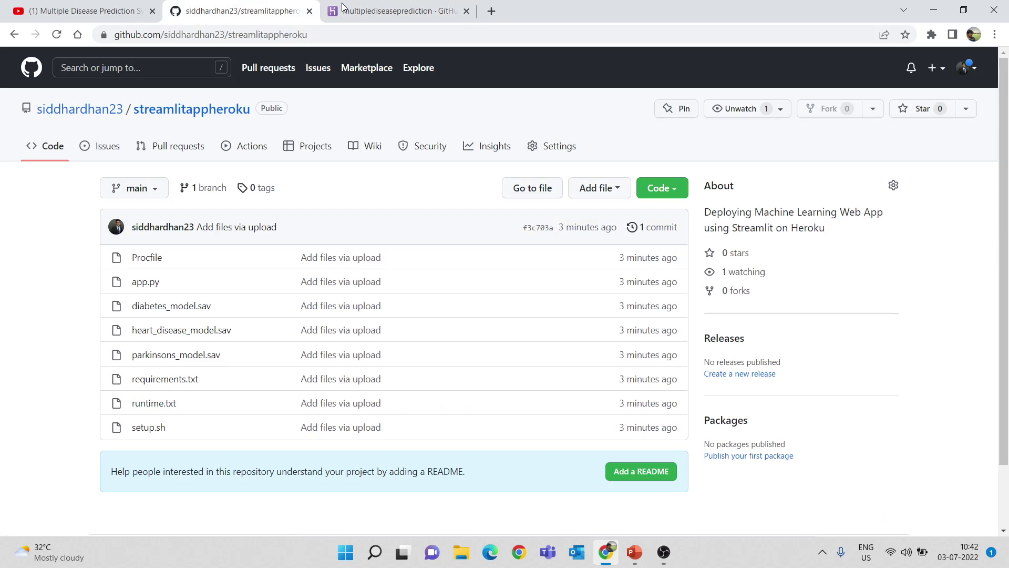
pyautogui.click(398, 11)
pyautogui.scroll(-4, 566, 321)
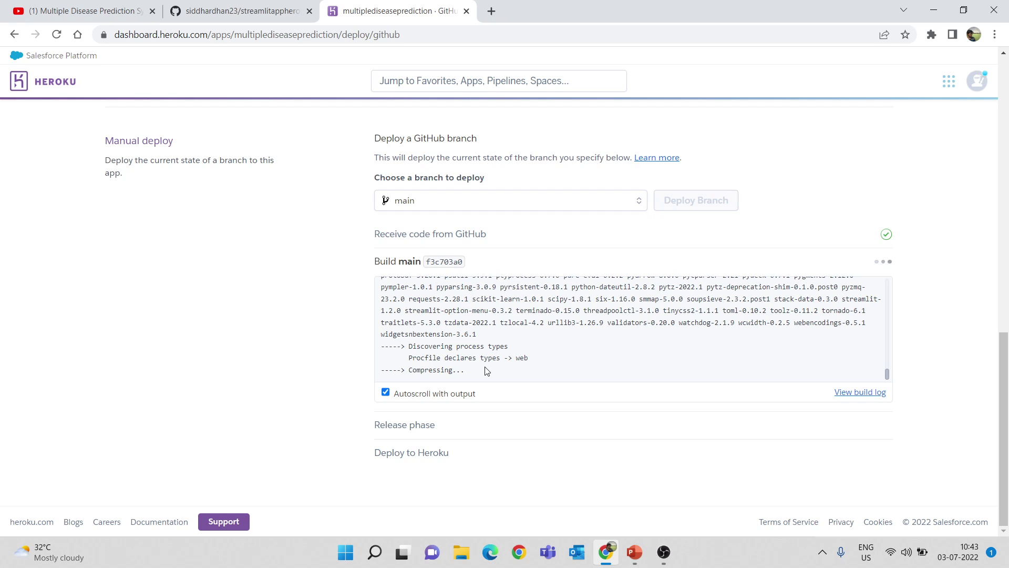
pyautogui.scroll(3, 486, 367)
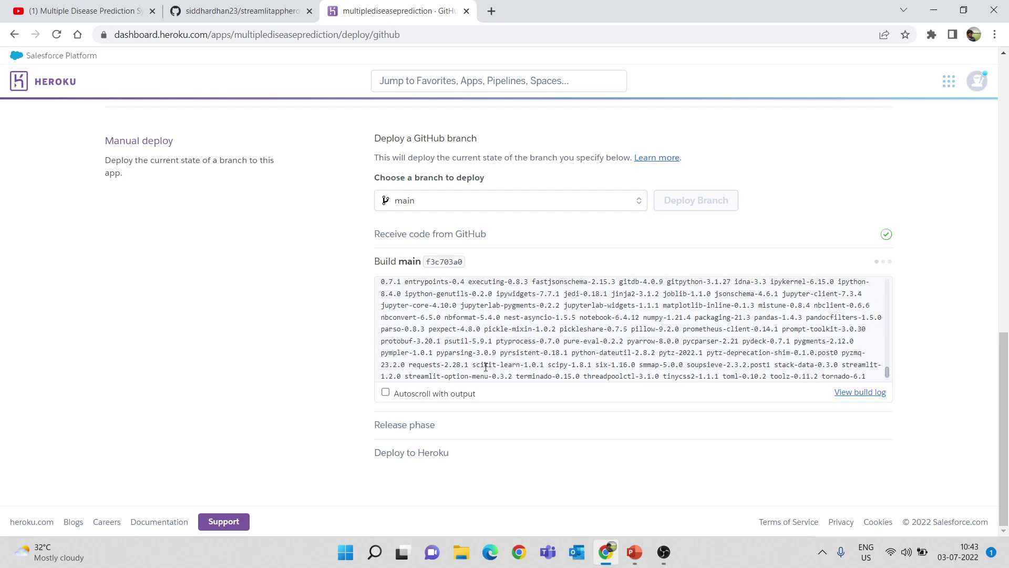
pyautogui.scroll(-5, 487, 363)
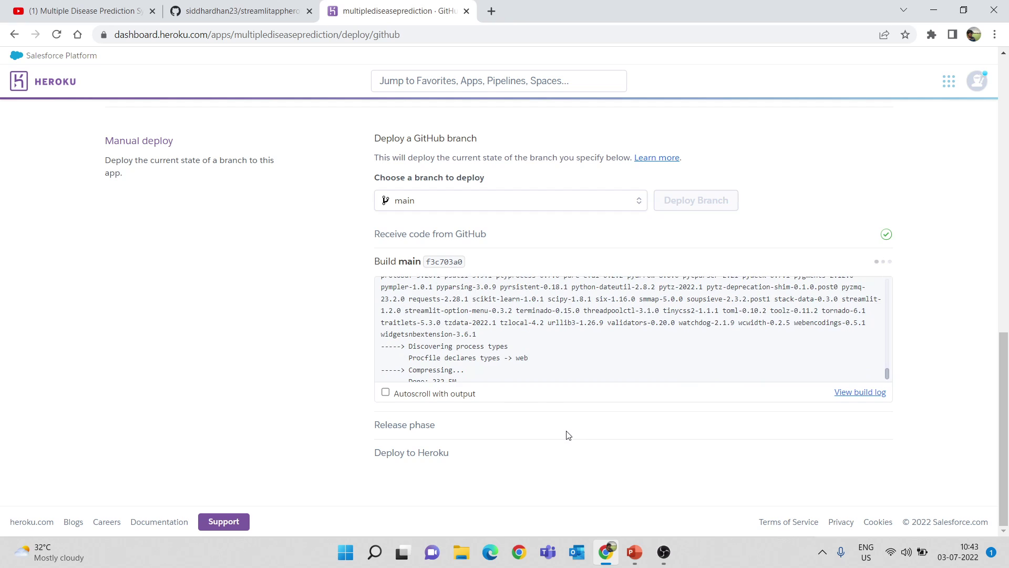
pyautogui.scroll(-1, 540, 331)
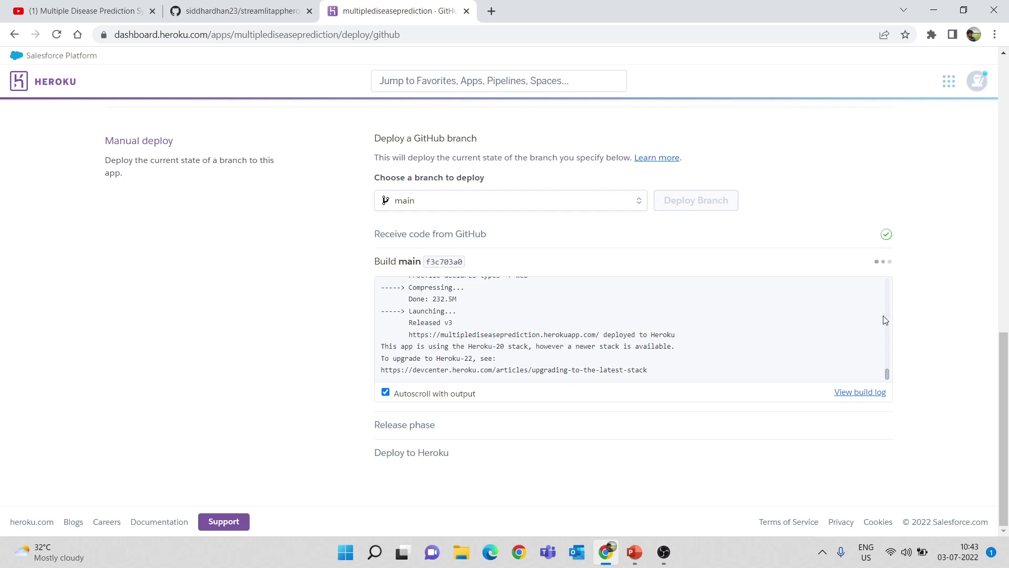
# - Look over the app's page while the deployment completes and open the deployed app
pyautogui.scroll(15, 958, 298)
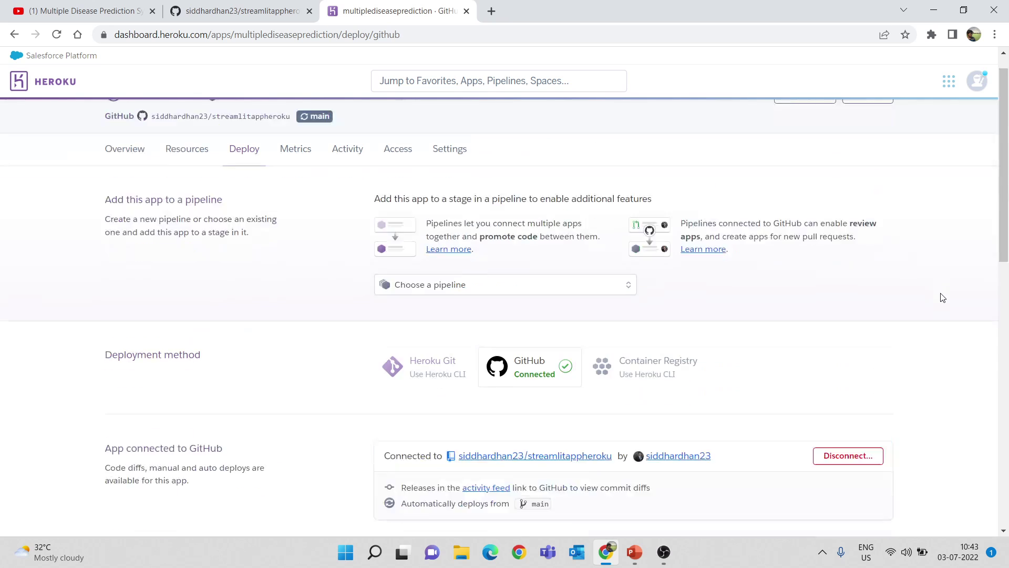
pyautogui.click(878, 124)
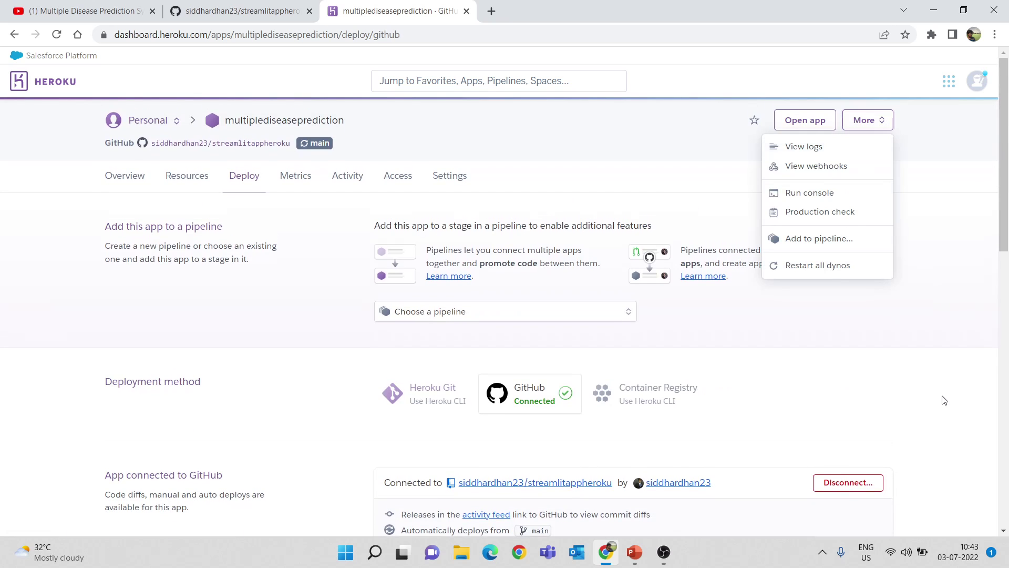
pyautogui.click(921, 356)
pyautogui.scroll(-6, 896, 387)
pyautogui.scroll(-6, 896, 387)
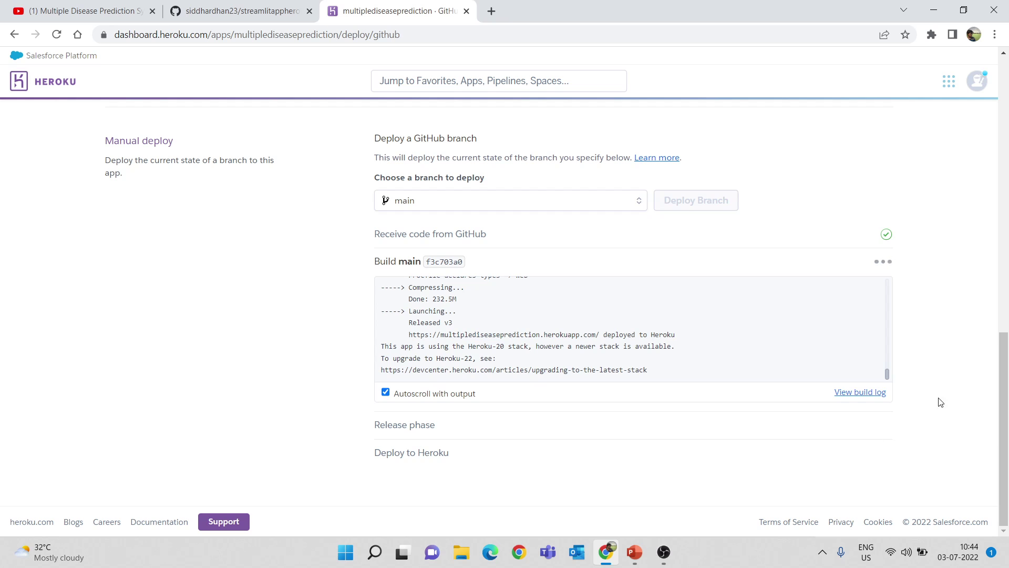
pyautogui.moveTo(1003, 400)
pyautogui.mouseDown()
pyautogui.moveTo(1004, 284)
pyautogui.moveTo(1004, 399)
pyautogui.mouseUp()
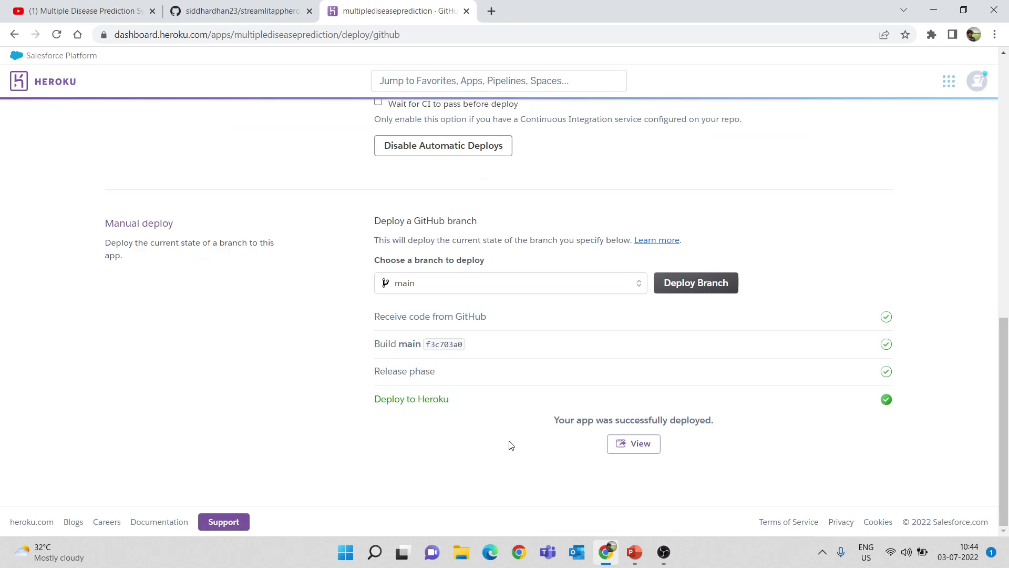
pyautogui.click(633, 450)
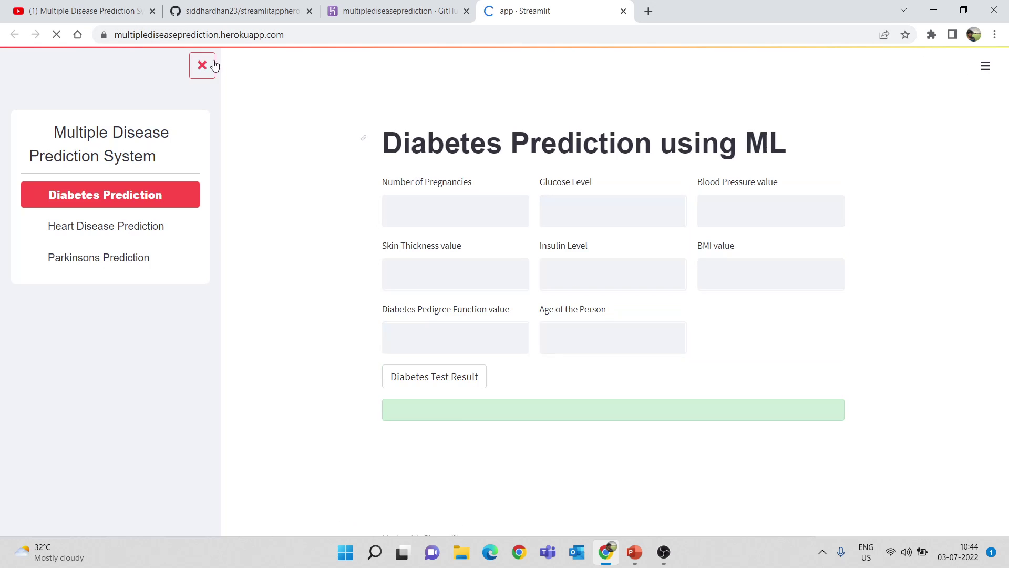
# - Collapse and re-expand the deployed app's sidebar, and look through the Heart Disease Prediction and Parkinsons Prediction pages
pyautogui.click(200, 64)
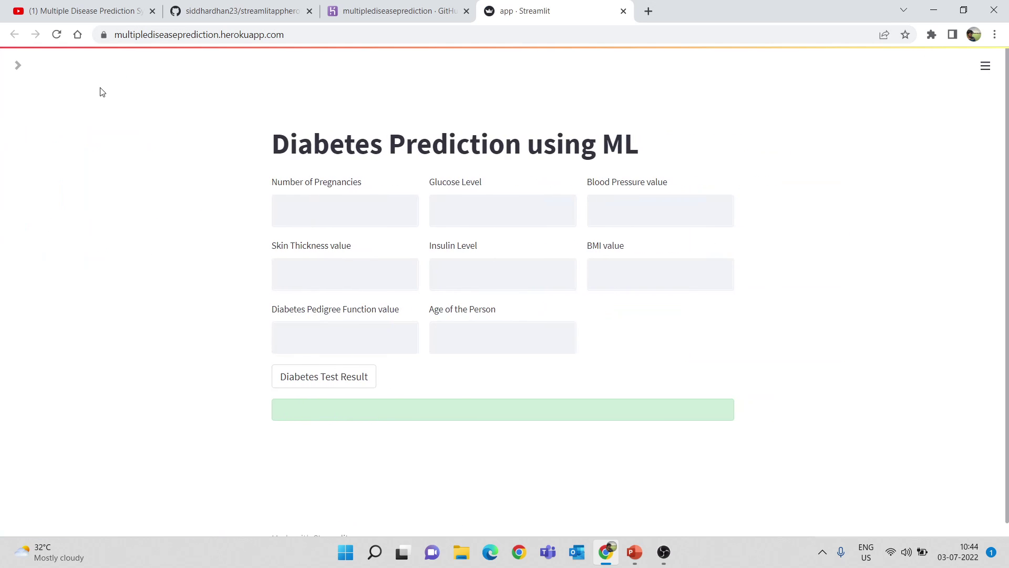
pyautogui.click(18, 66)
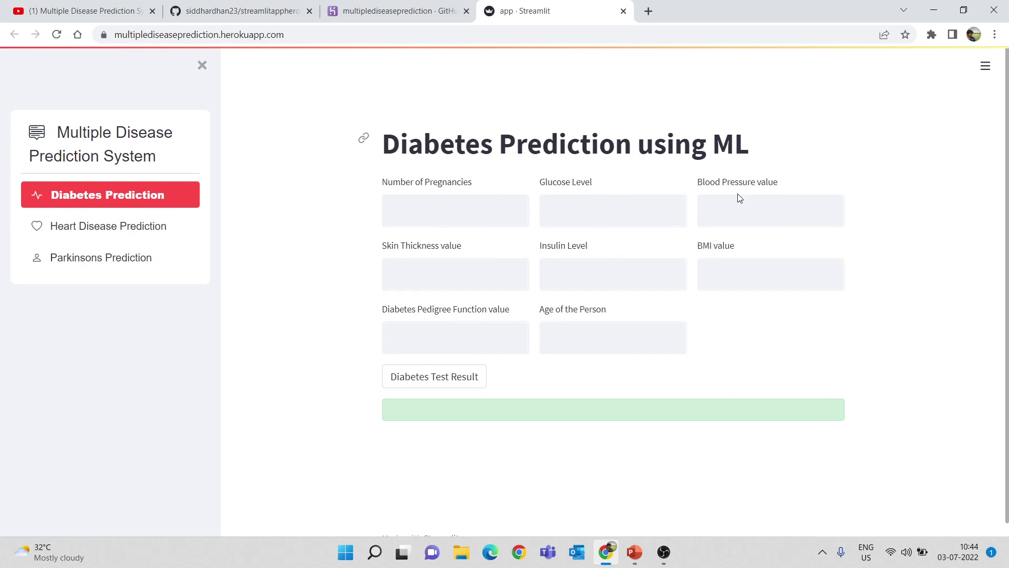
pyautogui.click(149, 241)
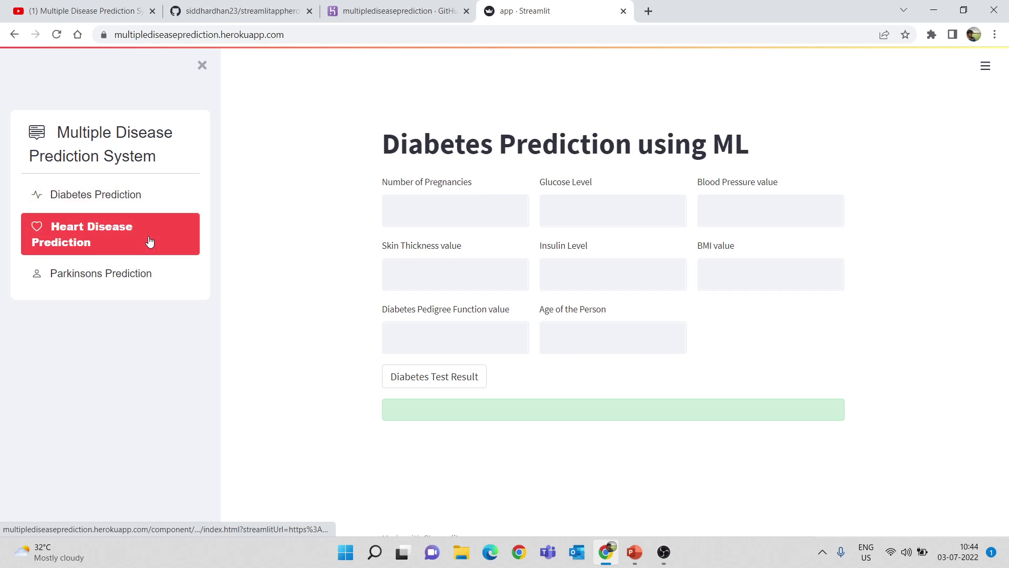
pyautogui.click(133, 284)
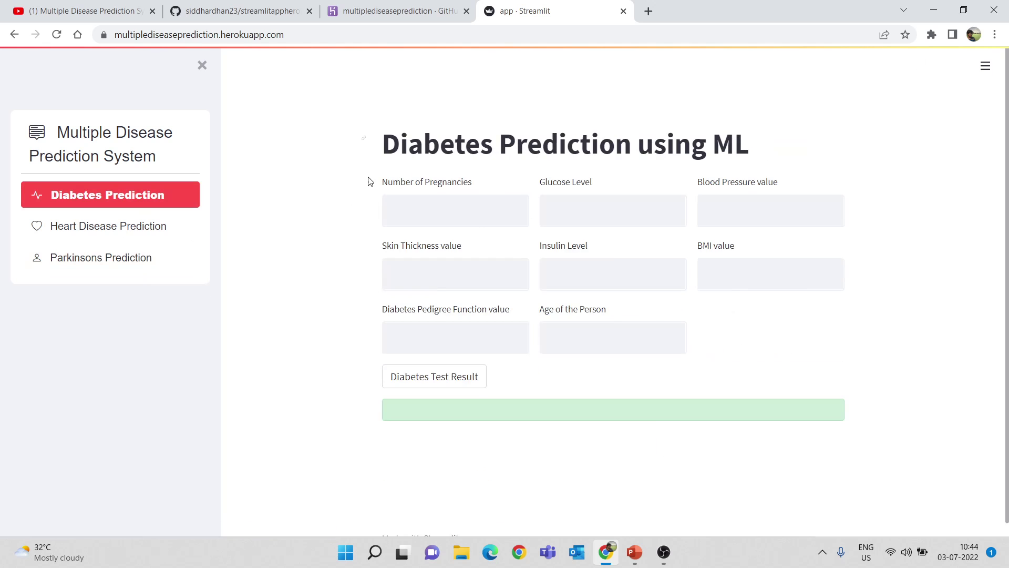
# - Open diabetes.csv from the desktop in Excel, check the Outcome values of the first records, and select the first data row
pyautogui.click(933, 11)
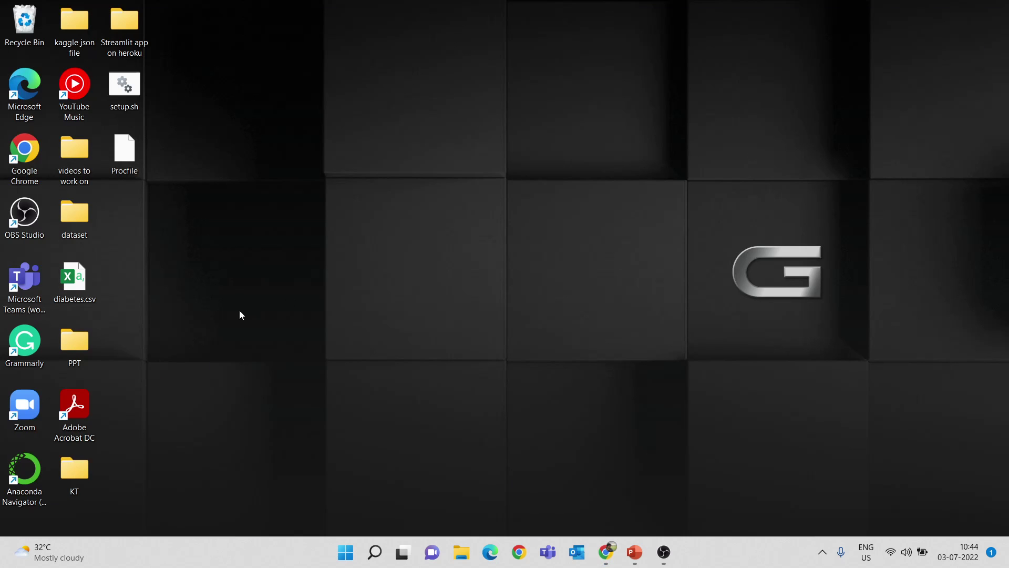
pyautogui.doubleClick(71, 291)
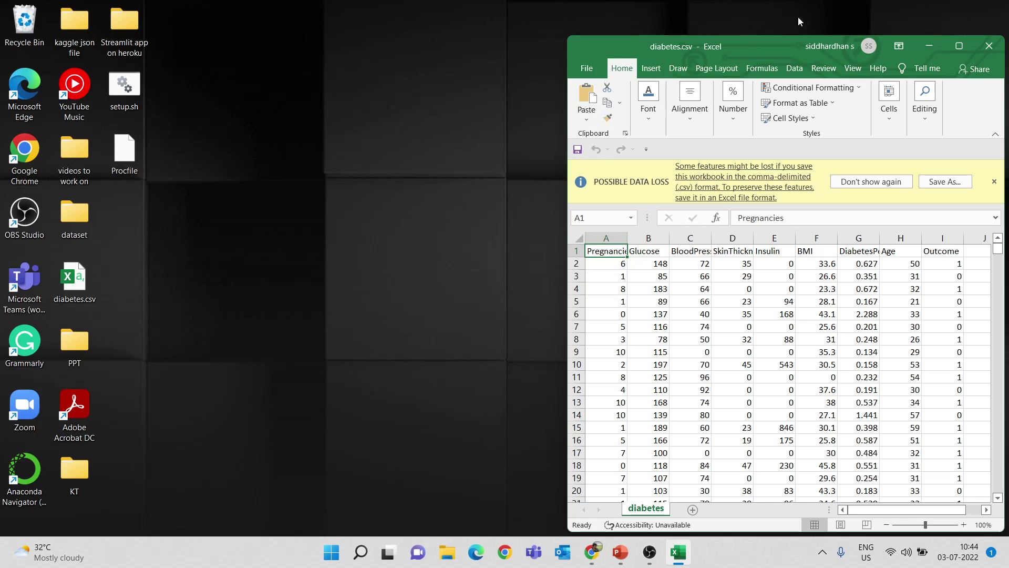
pyautogui.moveTo(793, 49); pyautogui.dragTo(298, 57)
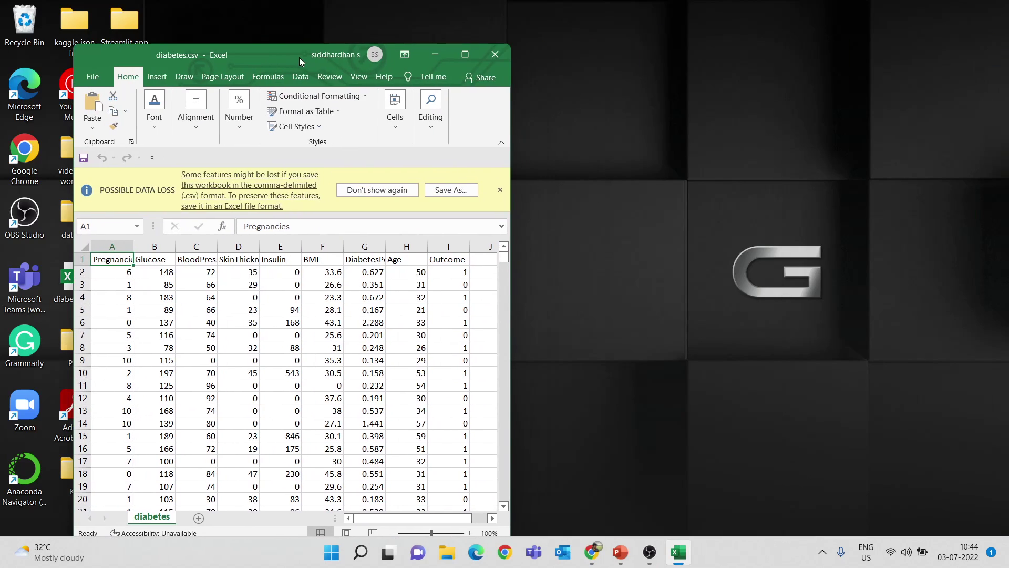
pyautogui.click(87, 272)
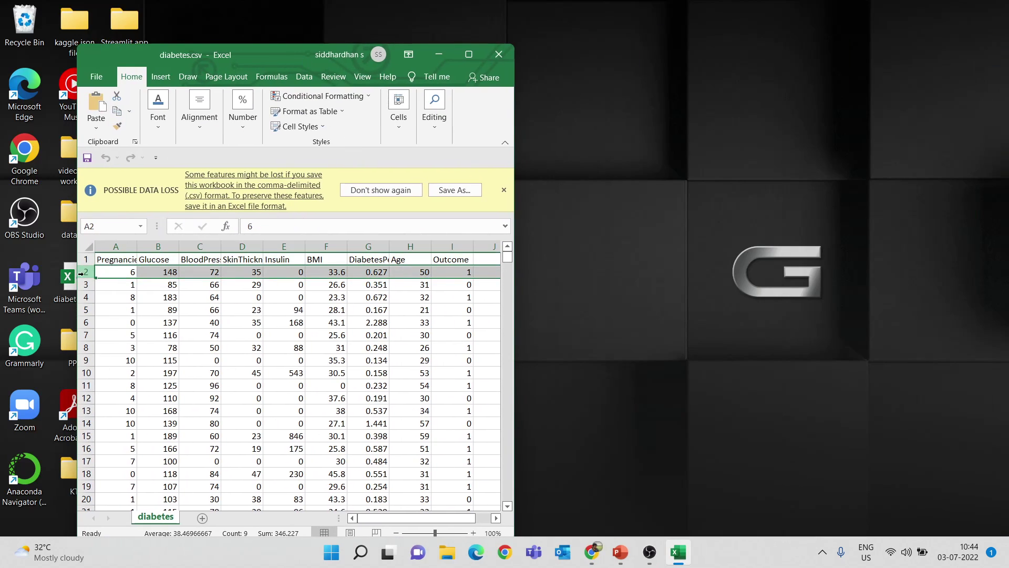
pyautogui.click(463, 273)
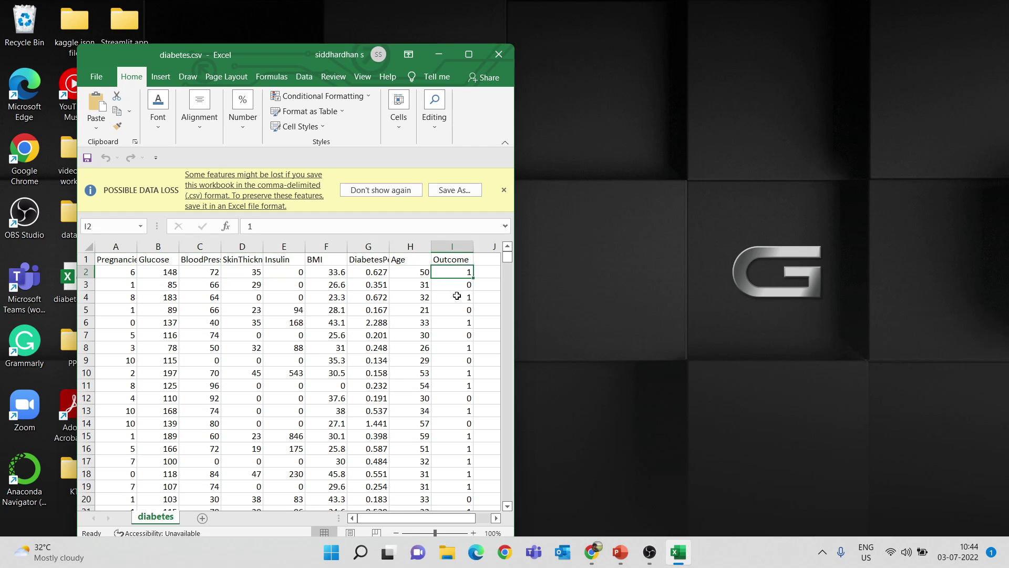
pyautogui.click(460, 285)
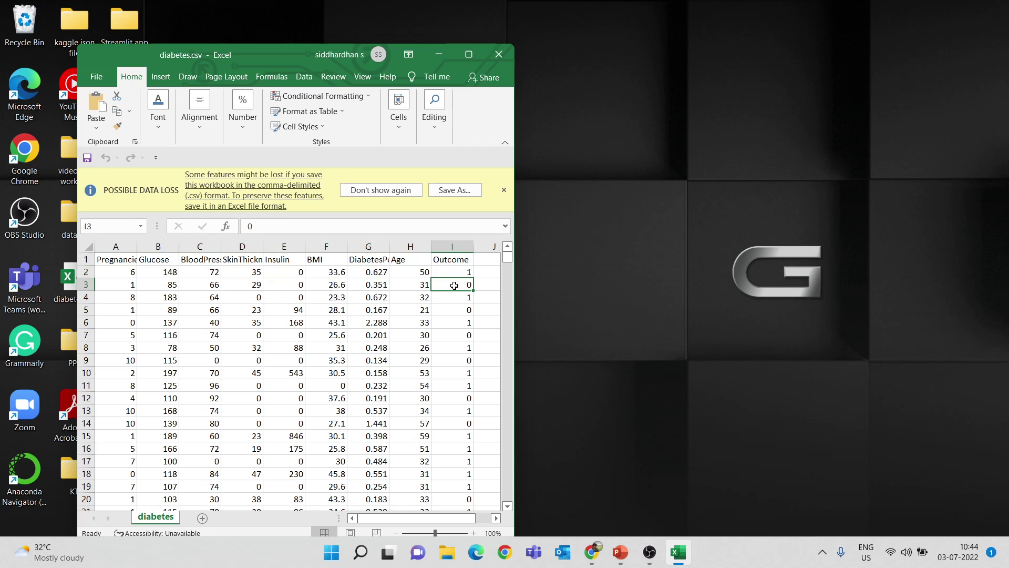
pyautogui.click(87, 271)
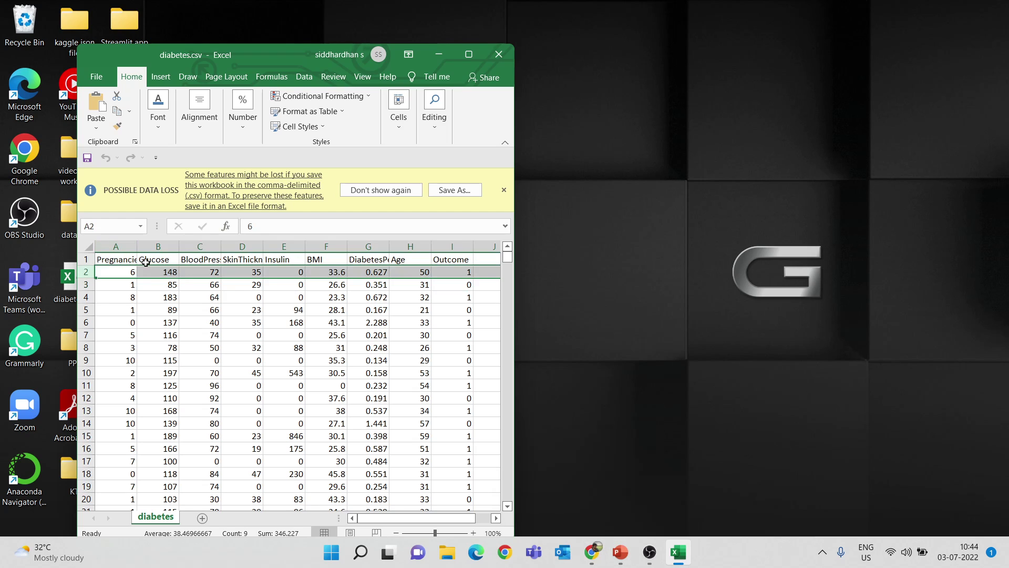
# - In the app's diabetes form, enter the first record's values: 6 pregnancies, glucose level 148 and blood pressure 72
pyautogui.click(591, 552)
pyautogui.click(460, 211)
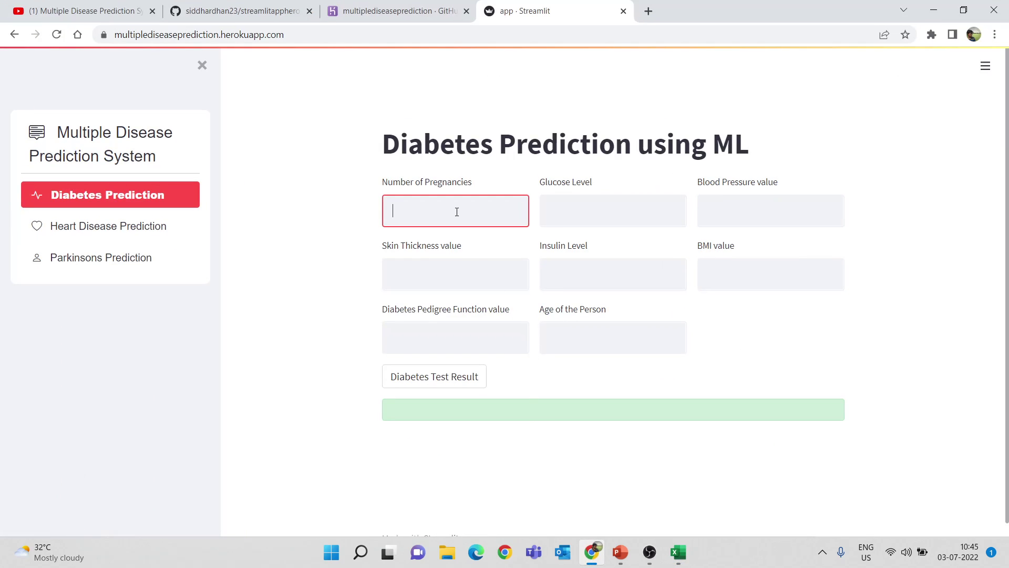
pyautogui.write('6')
pyautogui.click(578, 209)
pyautogui.write('148')
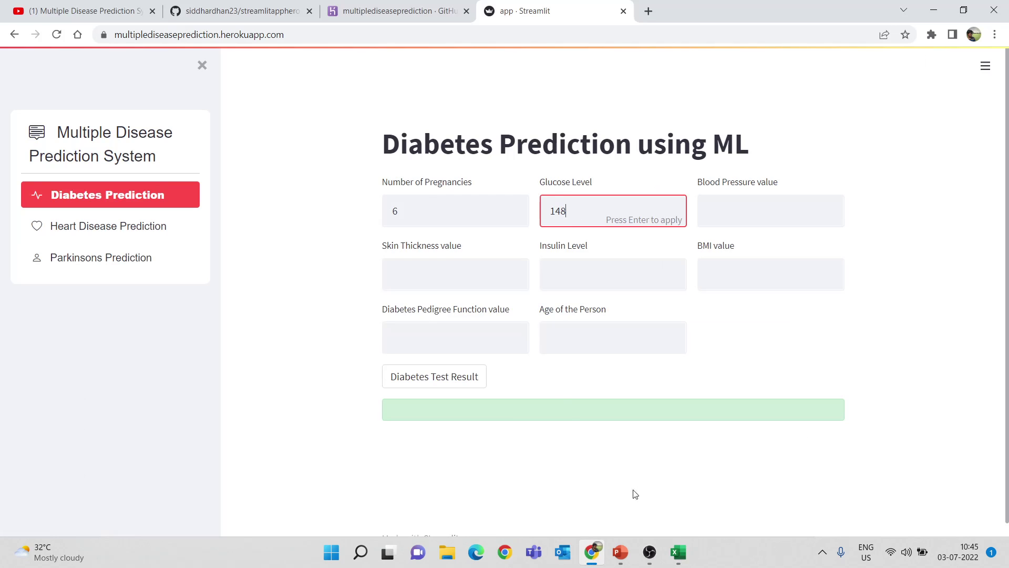
pyautogui.click(678, 552)
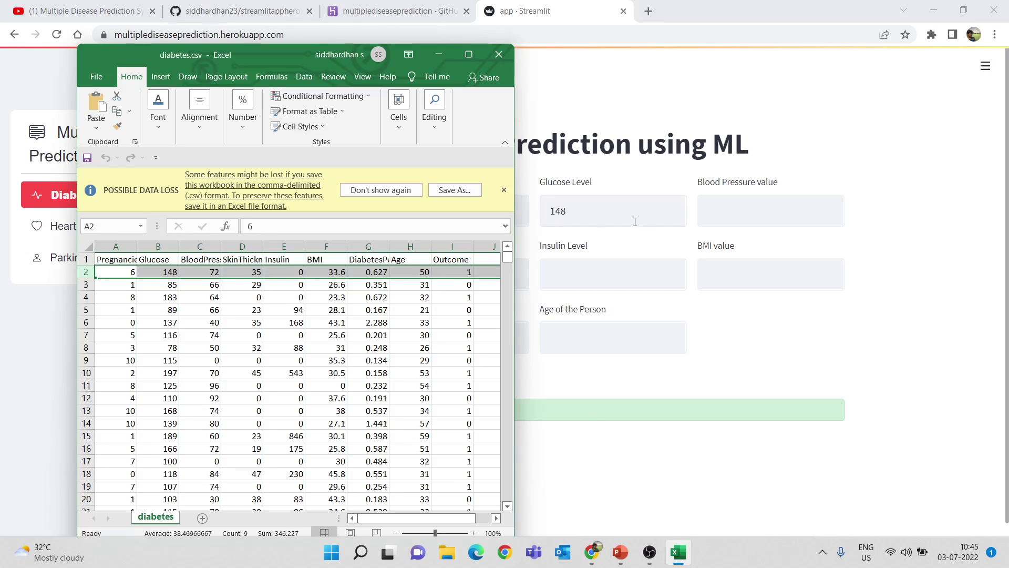
pyautogui.click(711, 211)
pyautogui.write('72')
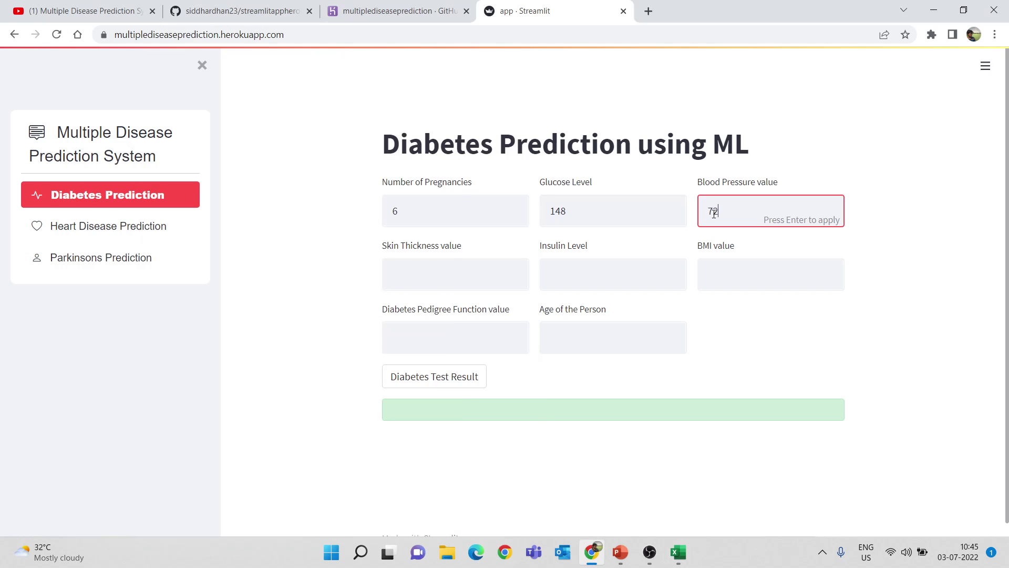
# - Fill in skin thickness 35, insulin level 0 and BMI 33.6 from the first record of diabetes.csv
pyautogui.click(678, 552)
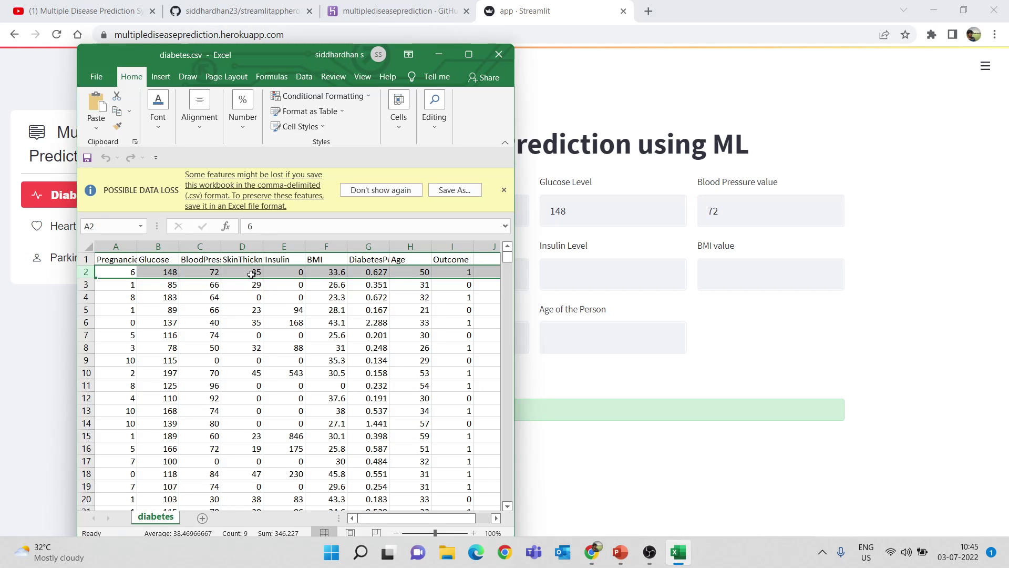
pyautogui.hotkey('alt', 'Tab')
pyautogui.click(450, 288)
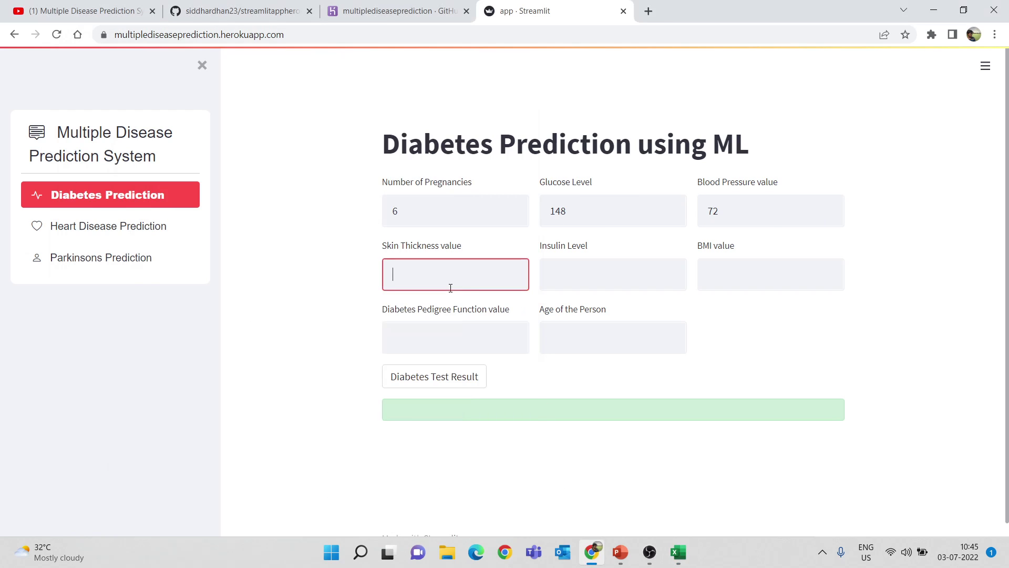
pyautogui.write('35')
pyautogui.click(562, 269)
pyautogui.write('0')
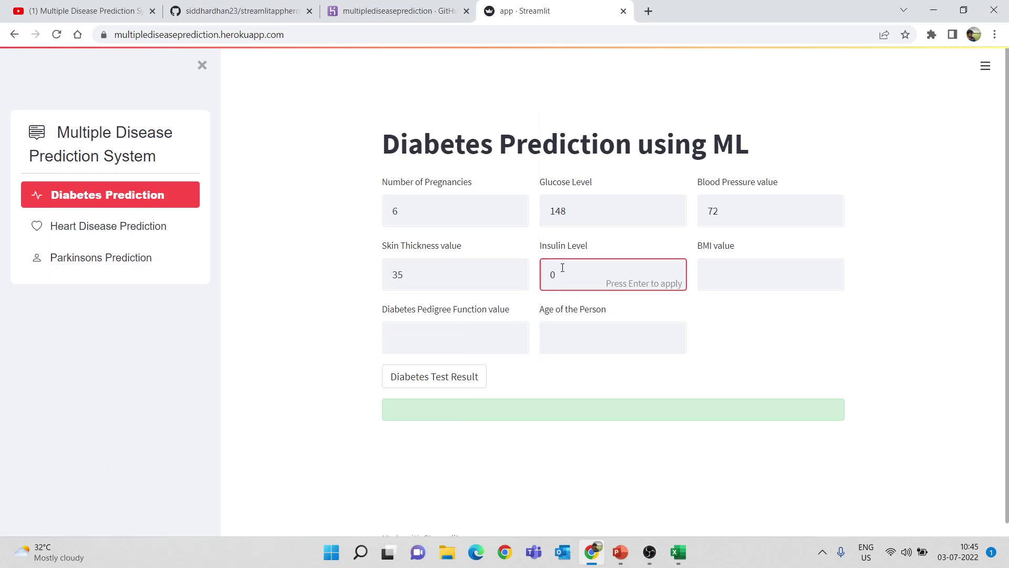
pyautogui.click(707, 276)
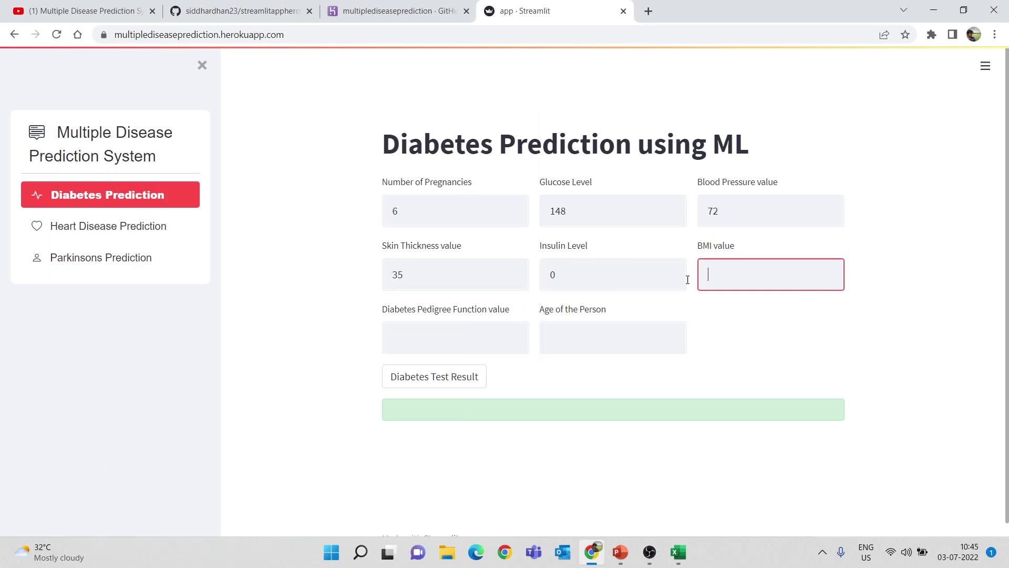
pyautogui.click(678, 552)
pyautogui.click(731, 267)
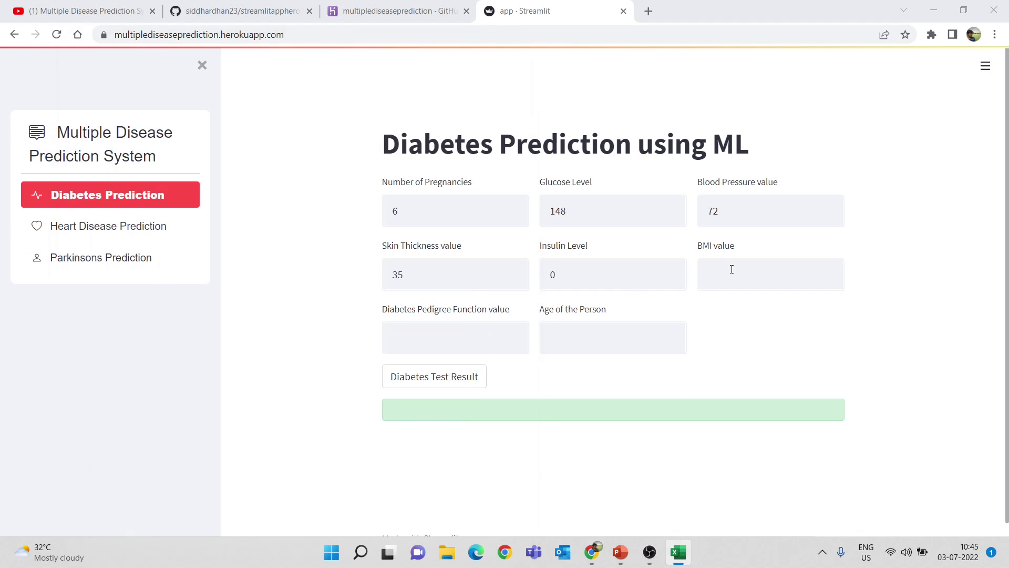
pyautogui.write('33.6')
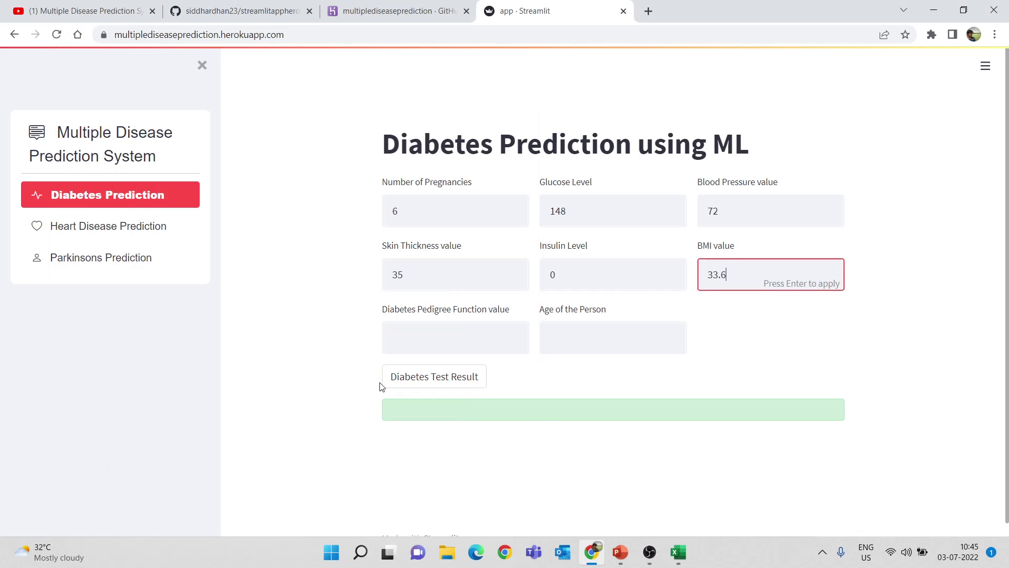
# - Enter diabetes pedigree function 0.627 and age 50 from the same record, and run the diabetes test
pyautogui.click(428, 340)
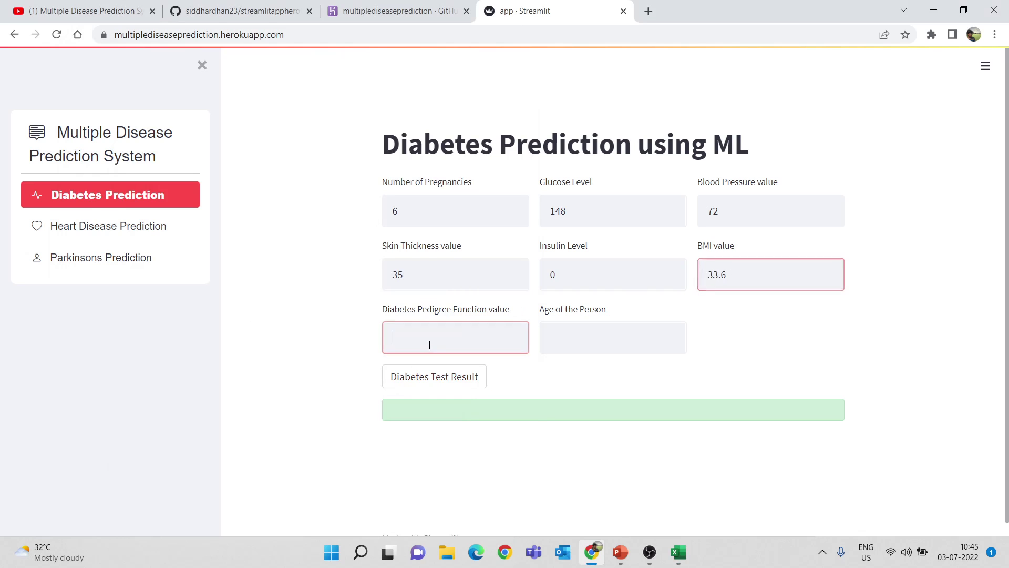
pyautogui.click(678, 552)
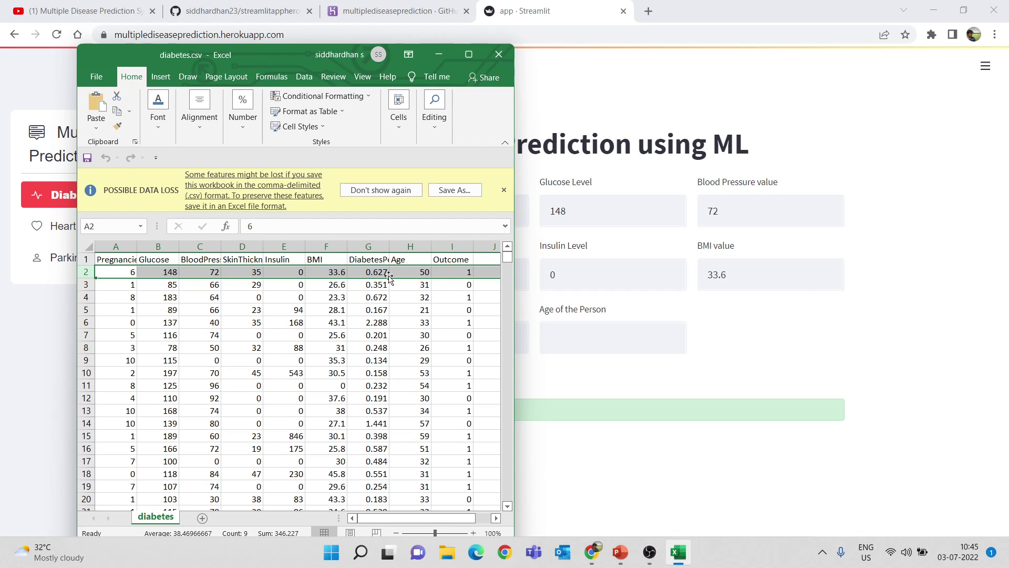
pyautogui.click(583, 475)
pyautogui.click(414, 323)
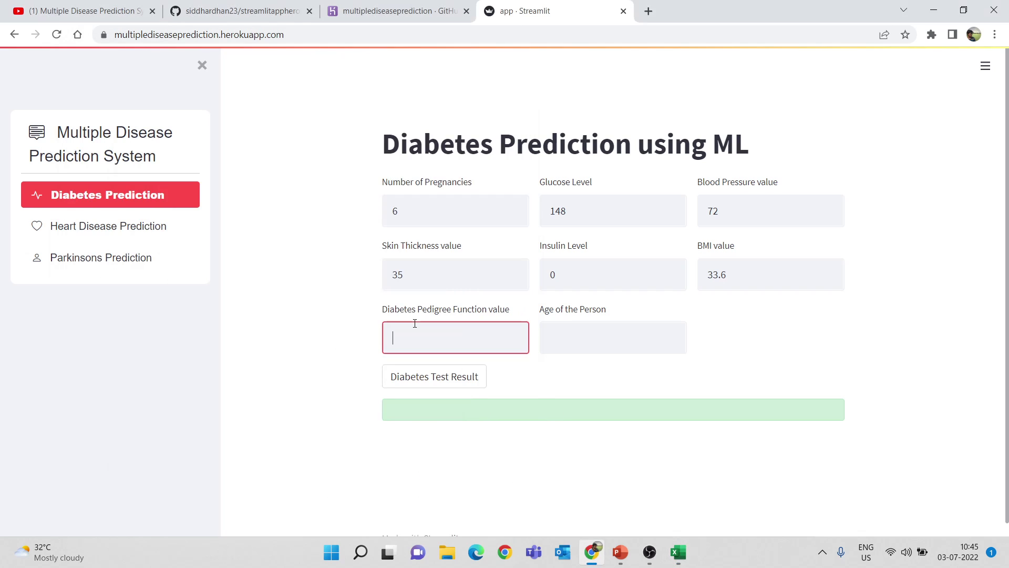
pyautogui.write('0.627')
pyautogui.press('Return')
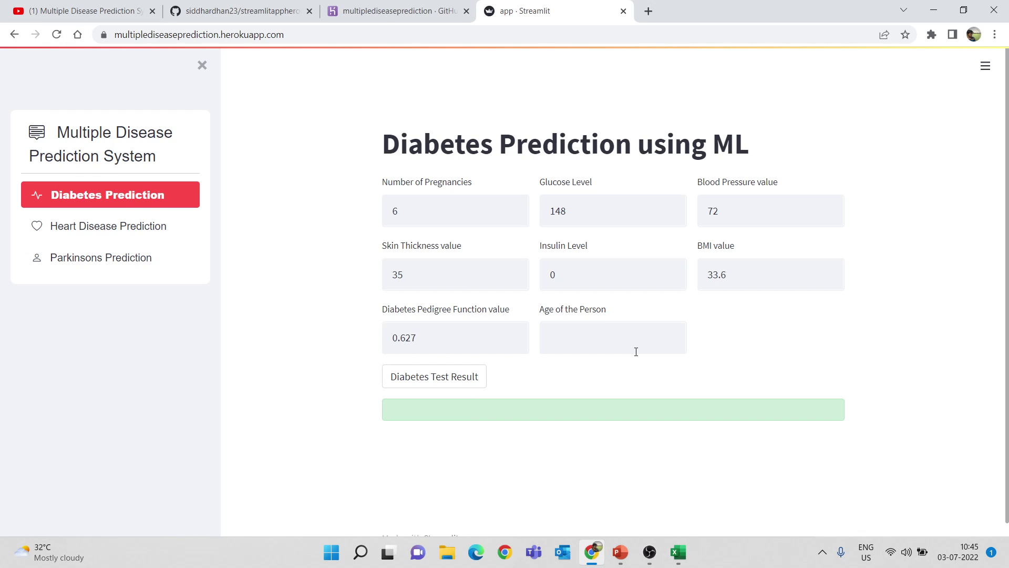
pyautogui.click(625, 342)
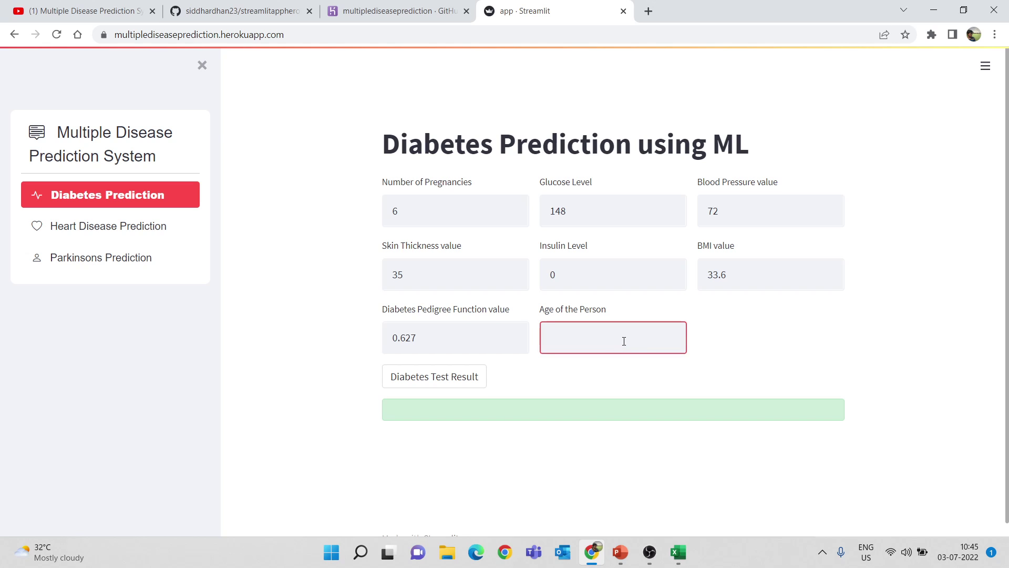
pyautogui.write('50')
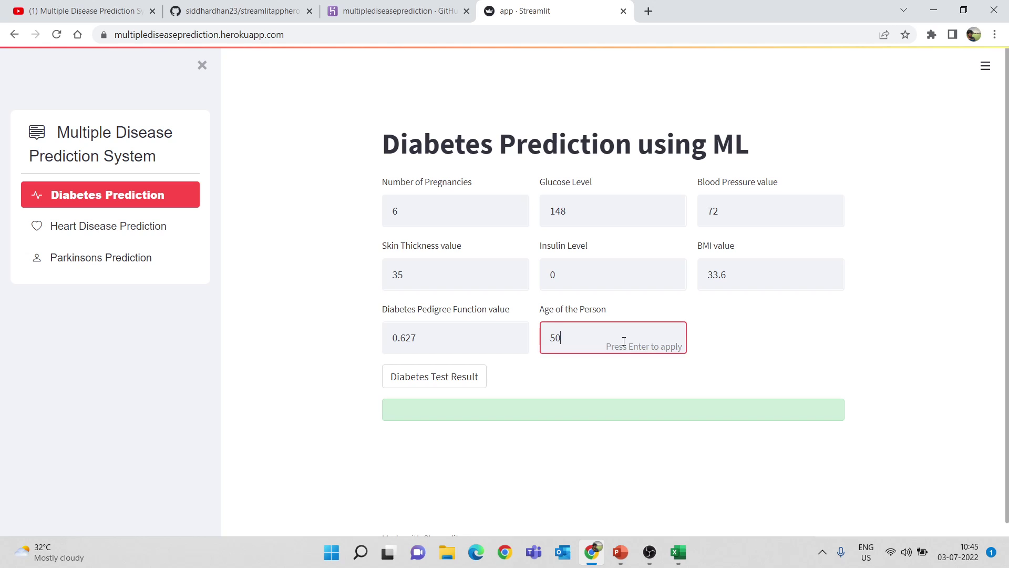
pyautogui.click(461, 379)
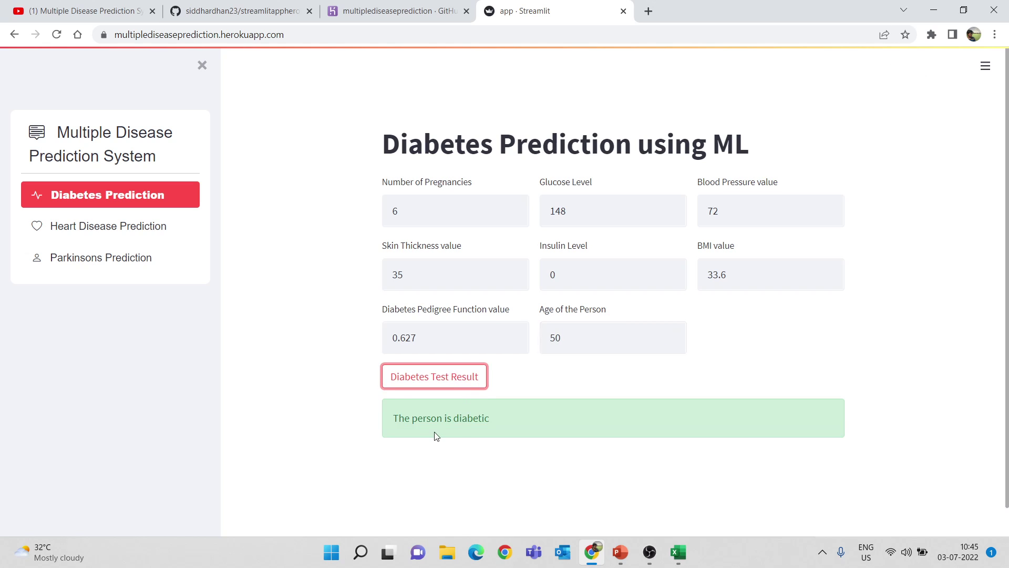
# - Compare the app's prediction with the first record's Outcome value in diabetes.csv, and select the second data row
pyautogui.click(675, 563)
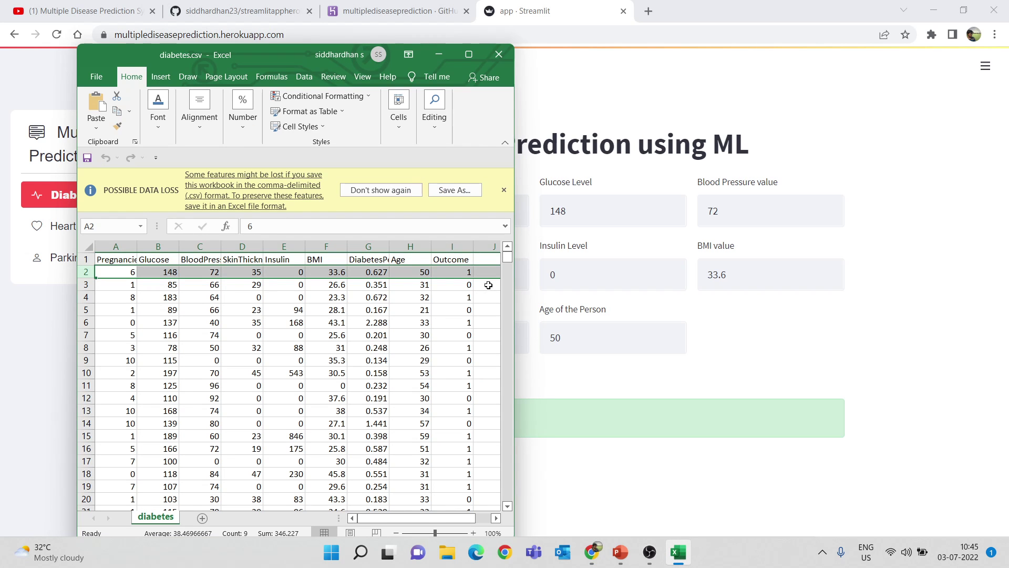
pyautogui.click(458, 269)
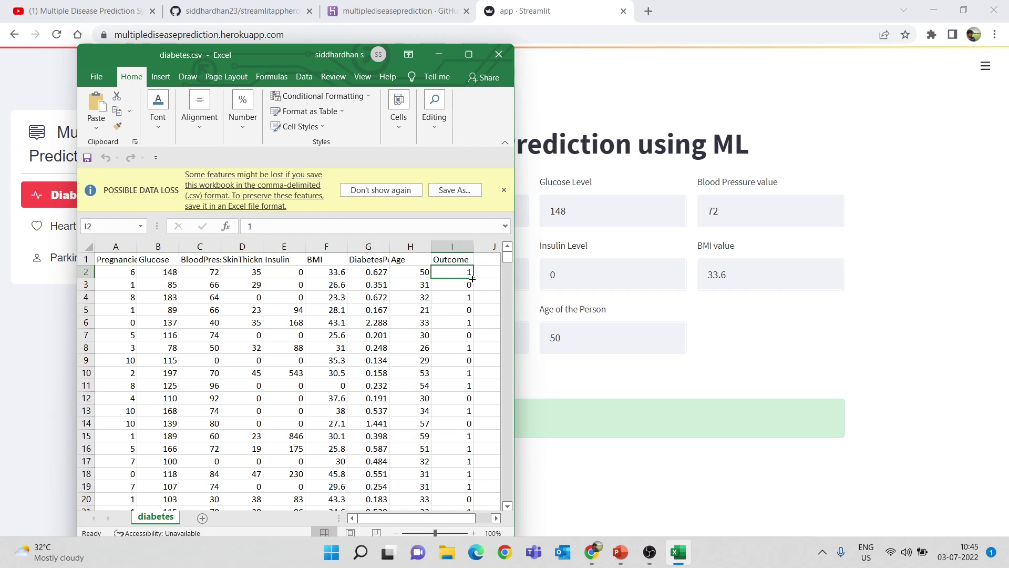
pyautogui.click(780, 354)
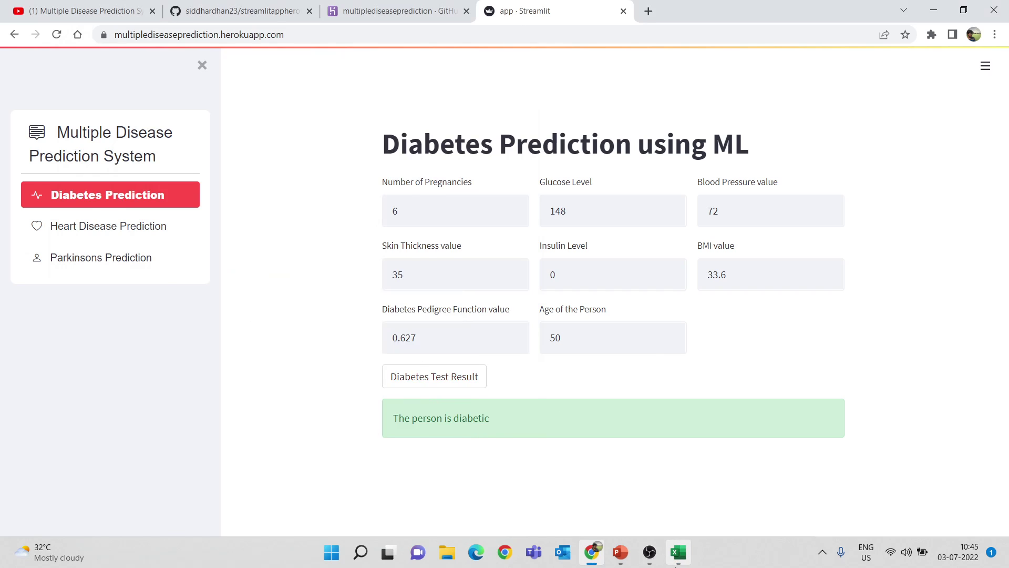
pyautogui.click(678, 552)
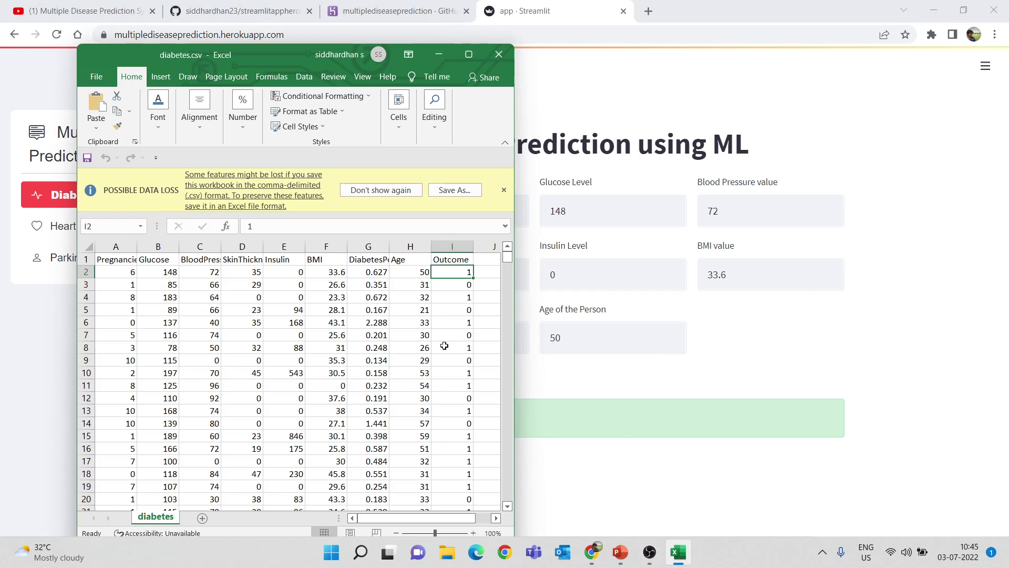
pyautogui.click(85, 284)
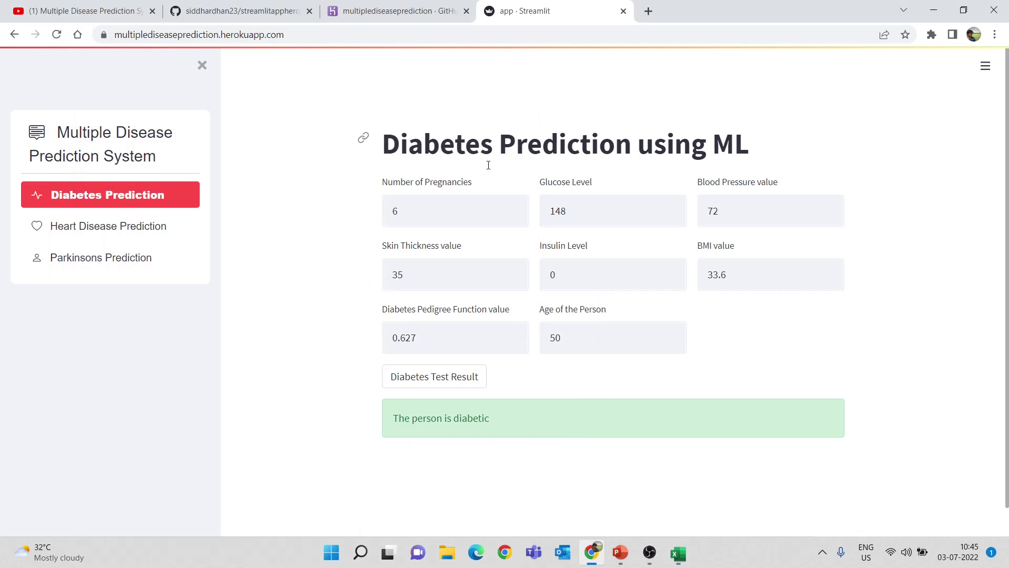
# - Put the spreadsheet away and view the app's Heart Disease Prediction and Parkinsons Prediction pages
pyautogui.click(435, 57)
pyautogui.click(101, 229)
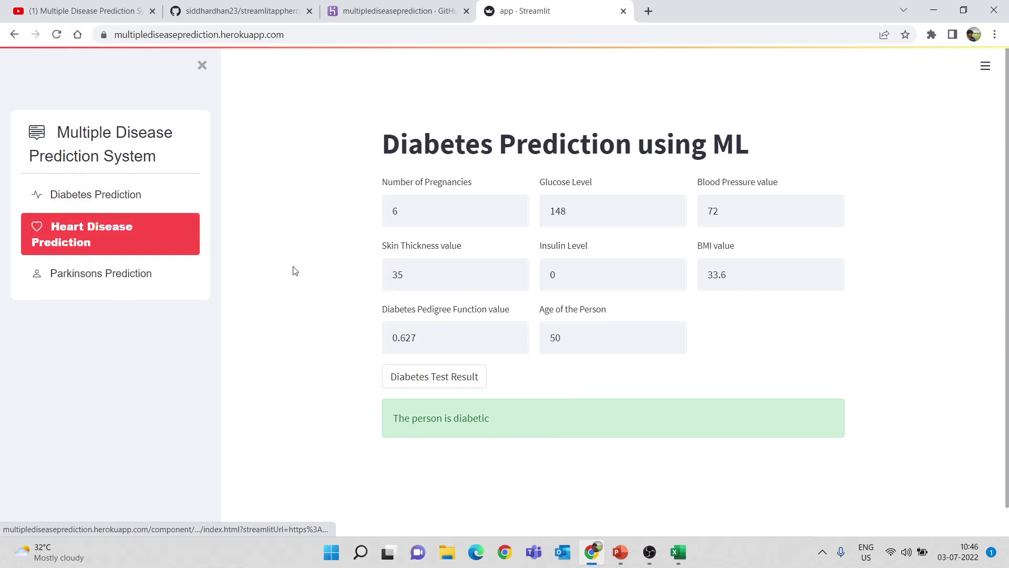
pyautogui.click(148, 277)
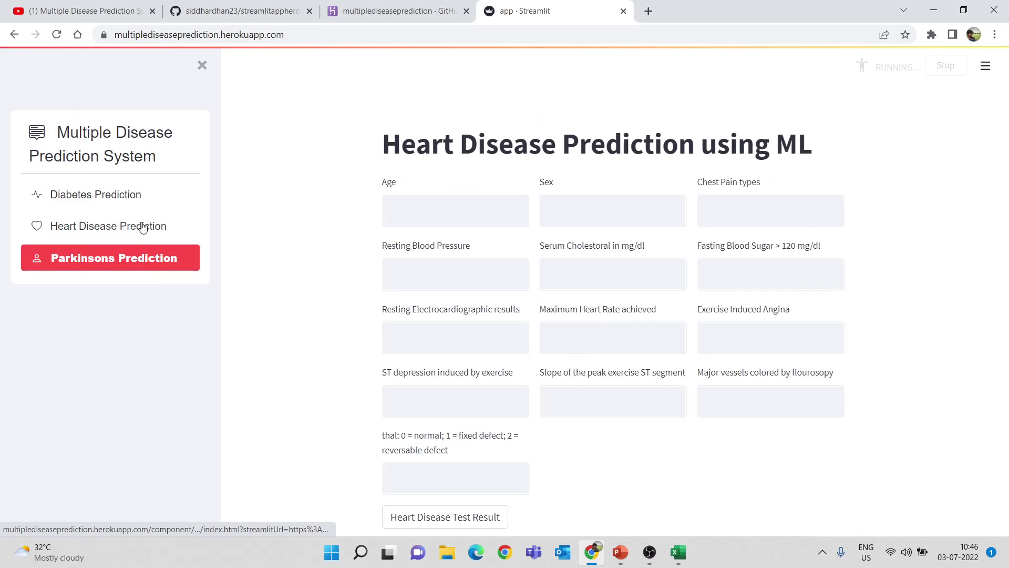
# - Go back to the Diabetes Prediction page, view the Multiple Disease Prediction System video on YouTube, and return to the live app
pyautogui.click(150, 203)
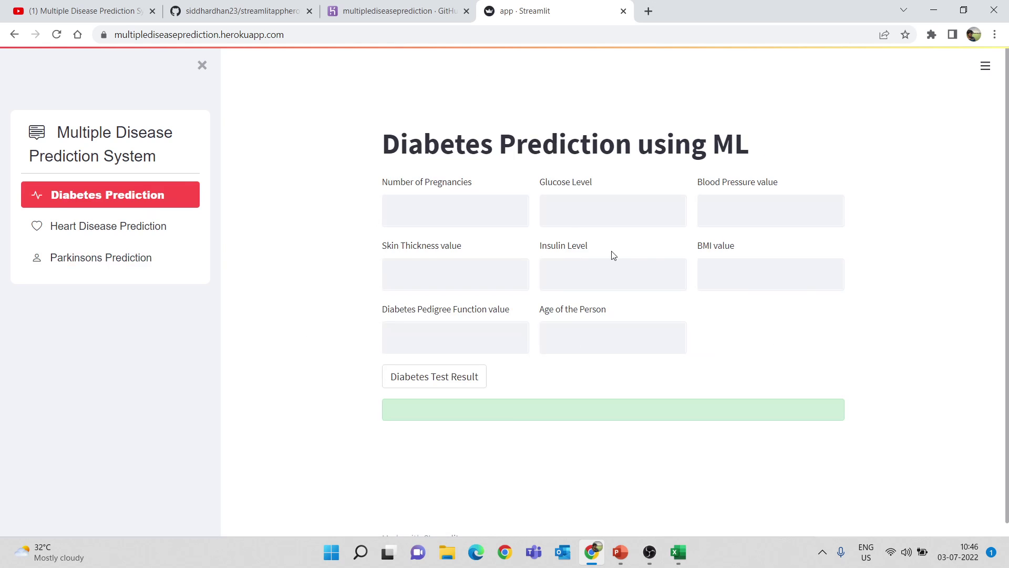
pyautogui.click(79, 11)
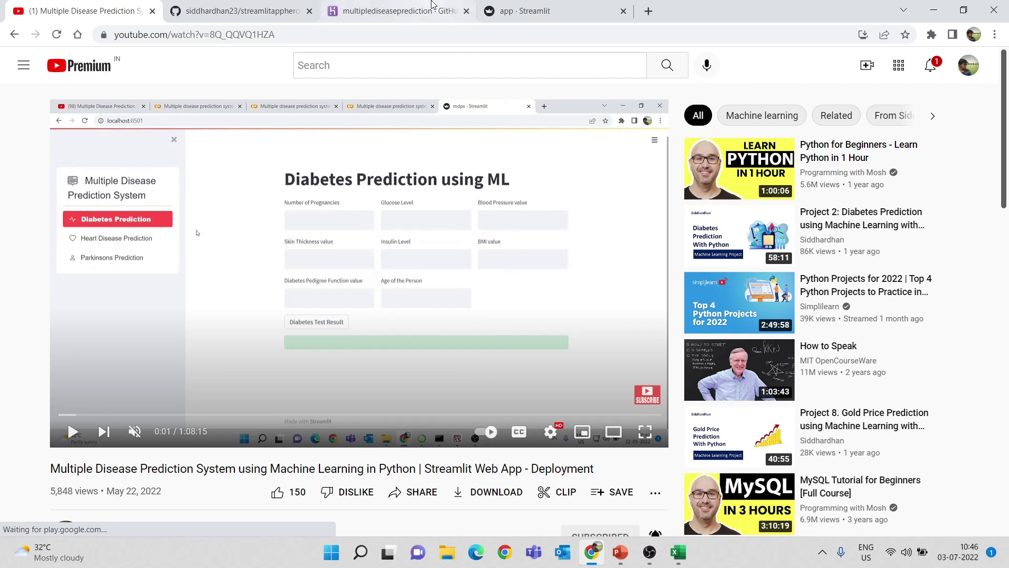
pyautogui.click(522, 11)
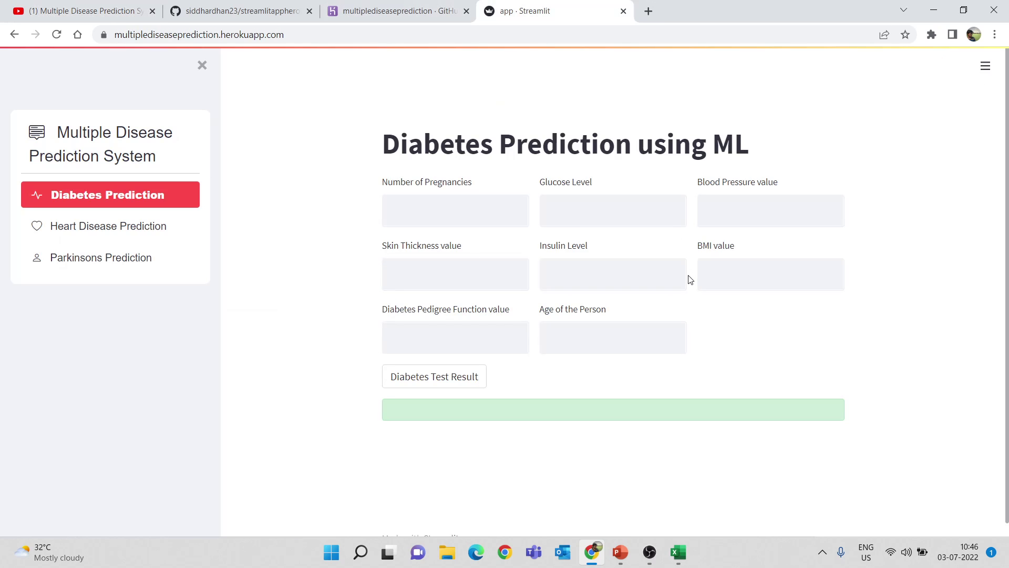
# - Close the diabetes.csv spreadsheet in Excel and return to the live app in the browser
pyautogui.click(927, 5)
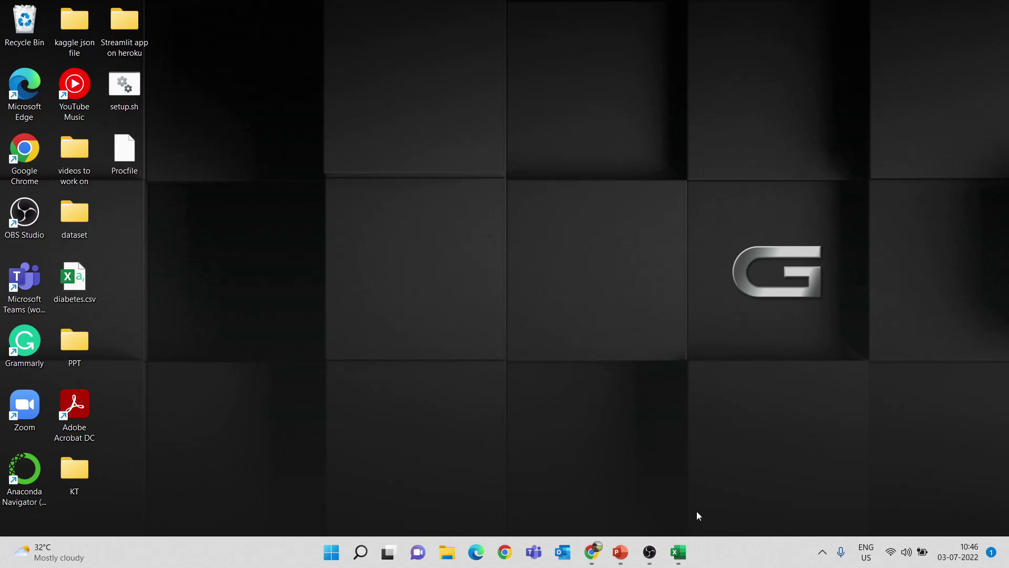
pyautogui.click(678, 552)
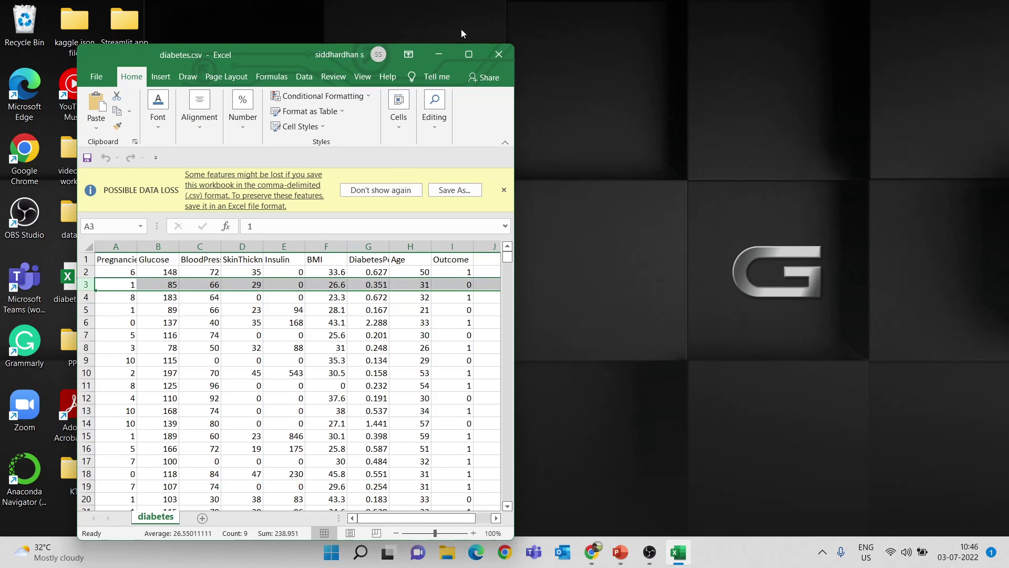
pyautogui.click(503, 58)
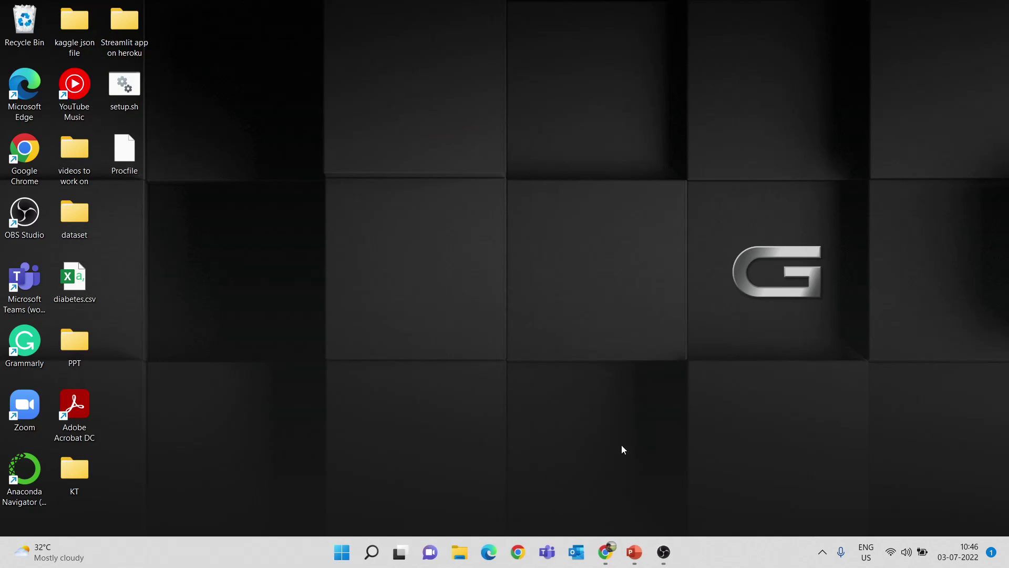
pyautogui.click(606, 552)
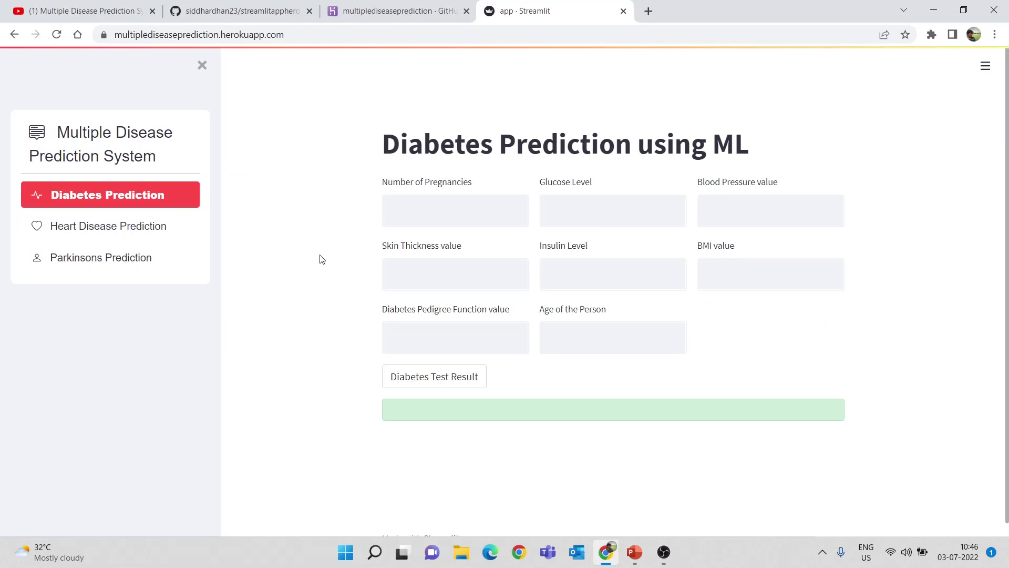
# - Open app.py in Notepad++ from the desktop folder "Streamlit app on heroku"
pyautogui.click(933, 10)
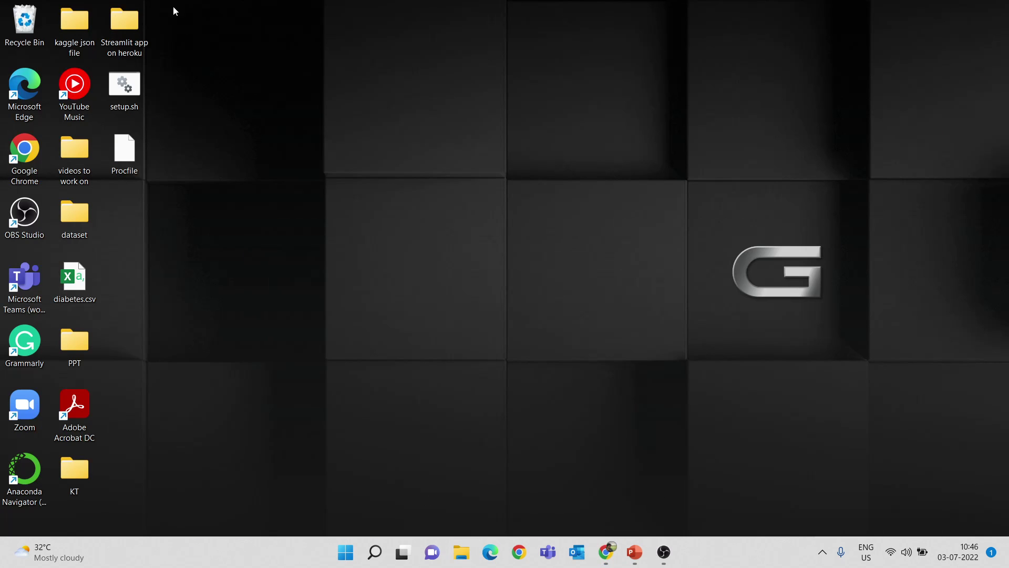
pyautogui.doubleClick(134, 28)
pyautogui.click(294, 121)
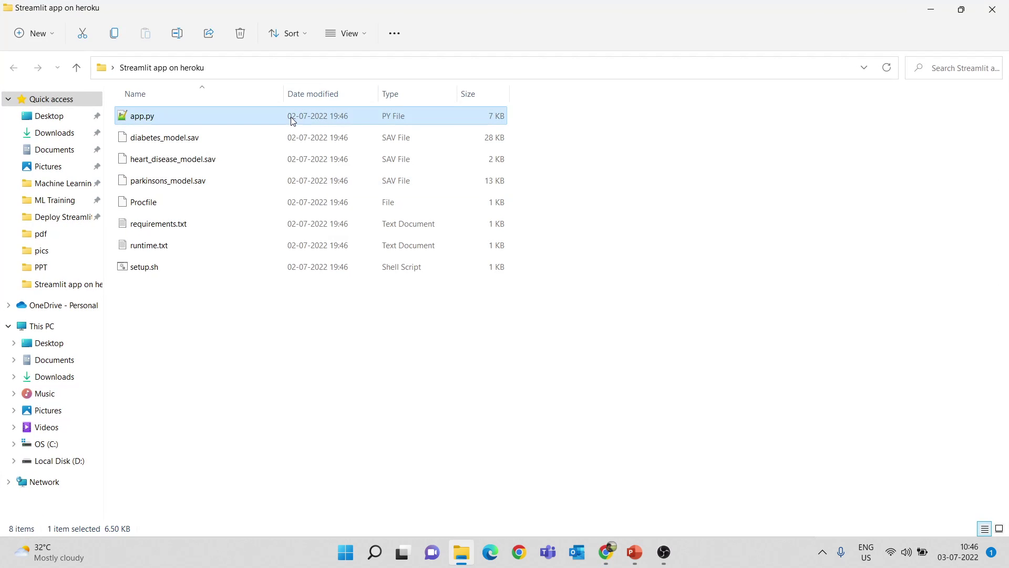
pyautogui.doubleClick(294, 122)
pyautogui.scroll(-3, 344, 313)
pyautogui.scroll(3, 340, 299)
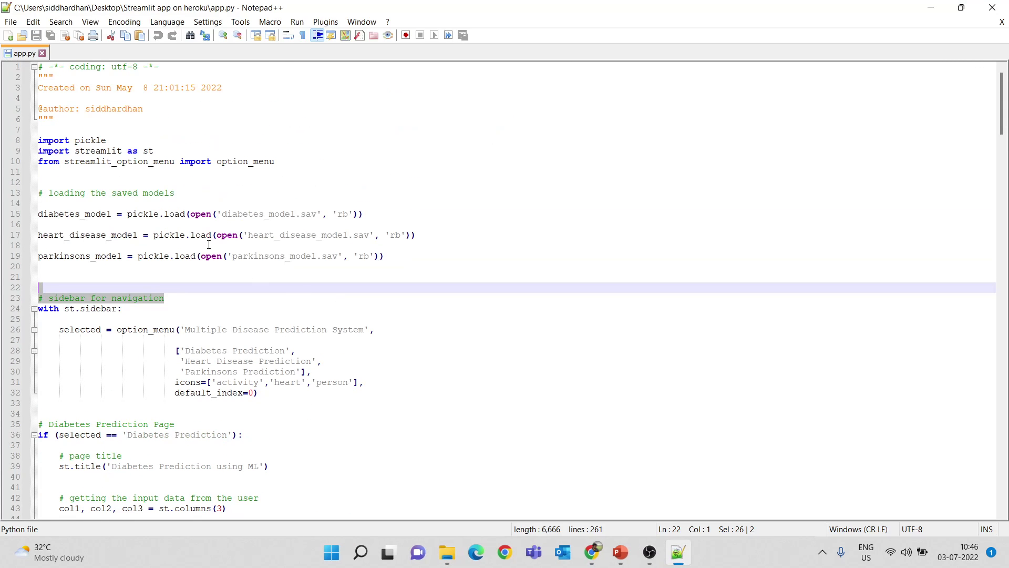
# - Examine the app.py lines that load the saved disease models and the sidebar code that defines the three prediction pages
pyautogui.doubleClick(61, 214)
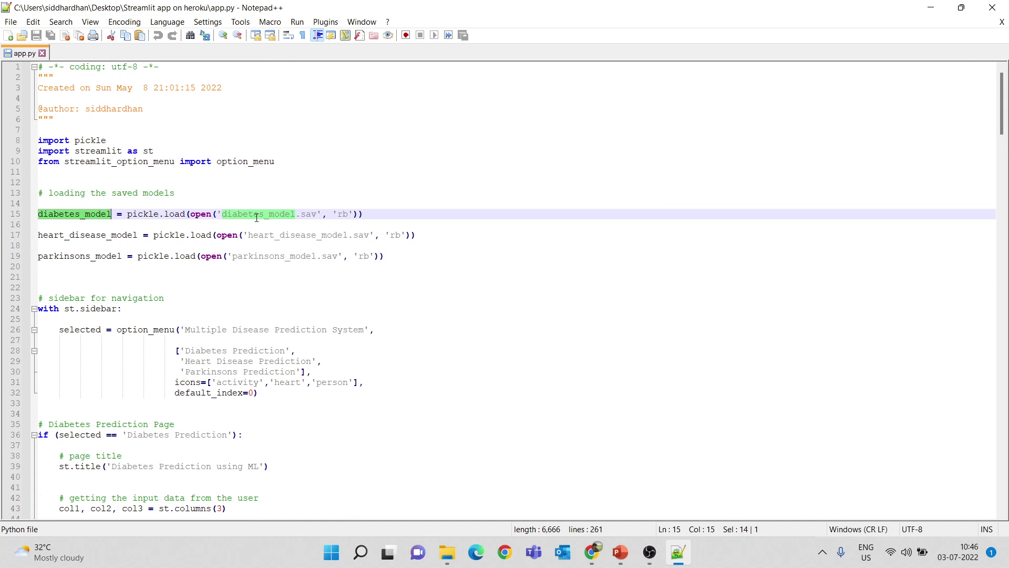
pyautogui.doubleClick(259, 214)
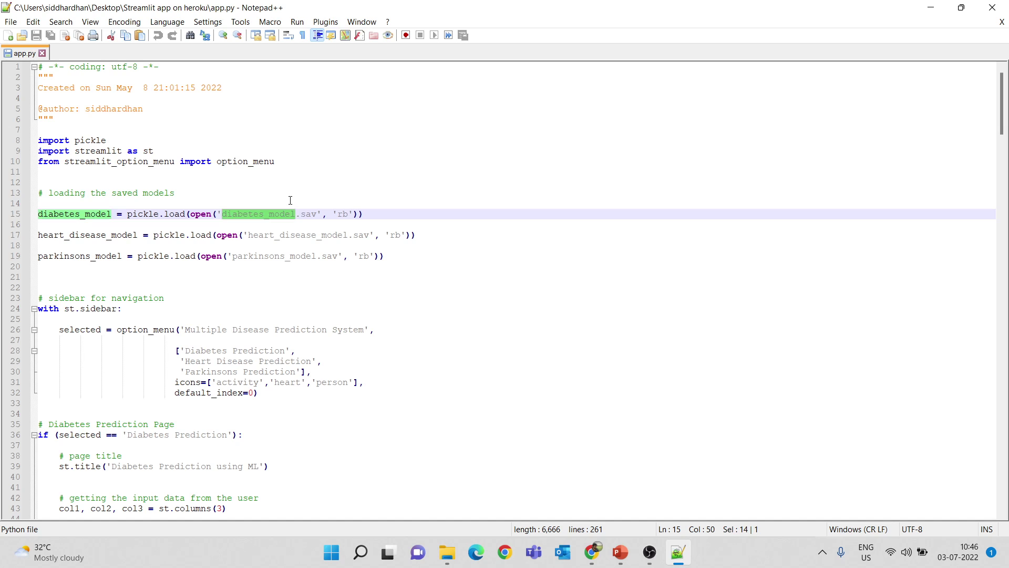
pyautogui.doubleClick(92, 235)
pyautogui.scroll(-1, 108, 292)
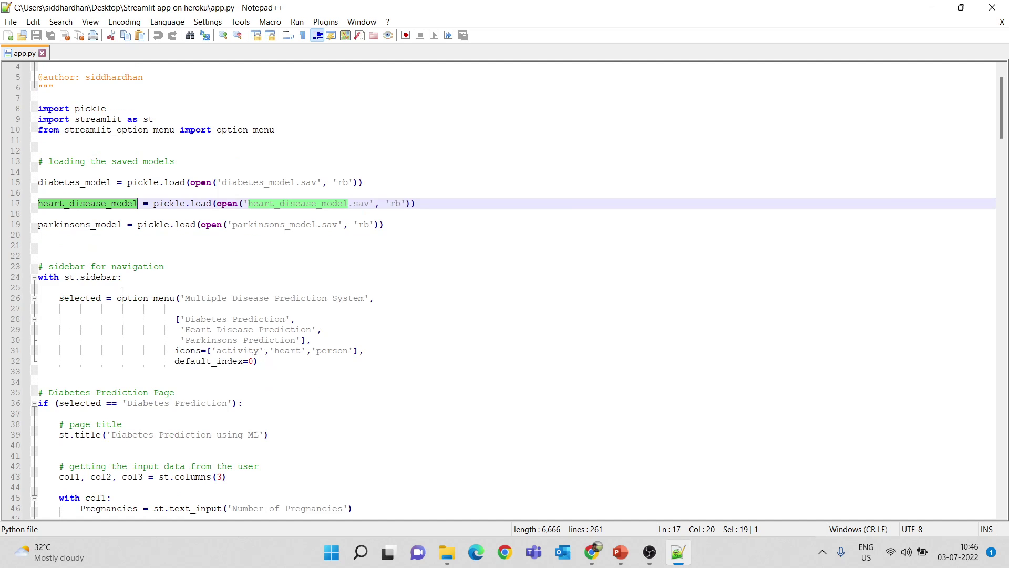
pyautogui.moveTo(121, 277); pyautogui.dragTo(64, 277)
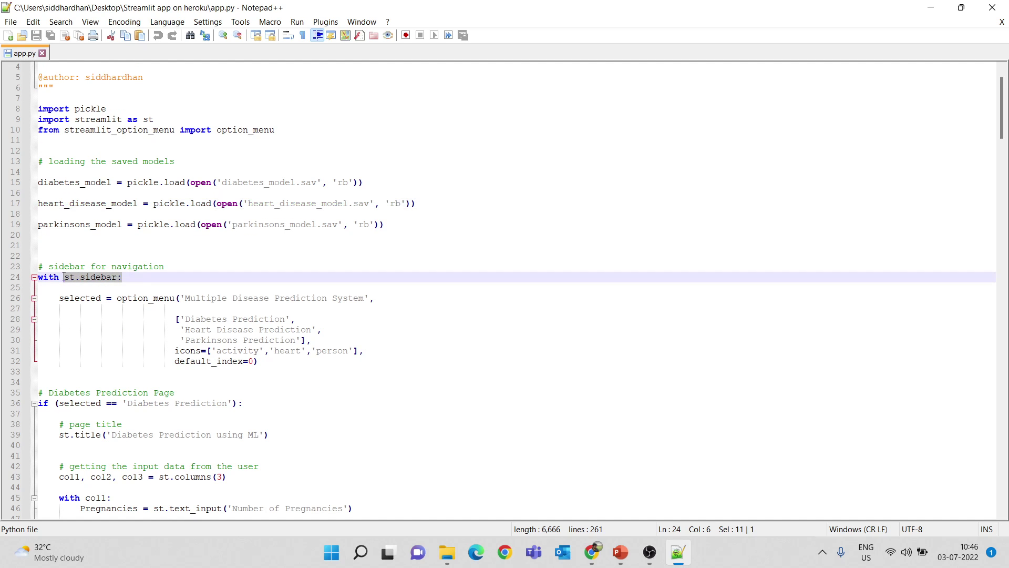
pyautogui.scroll(-2, 156, 358)
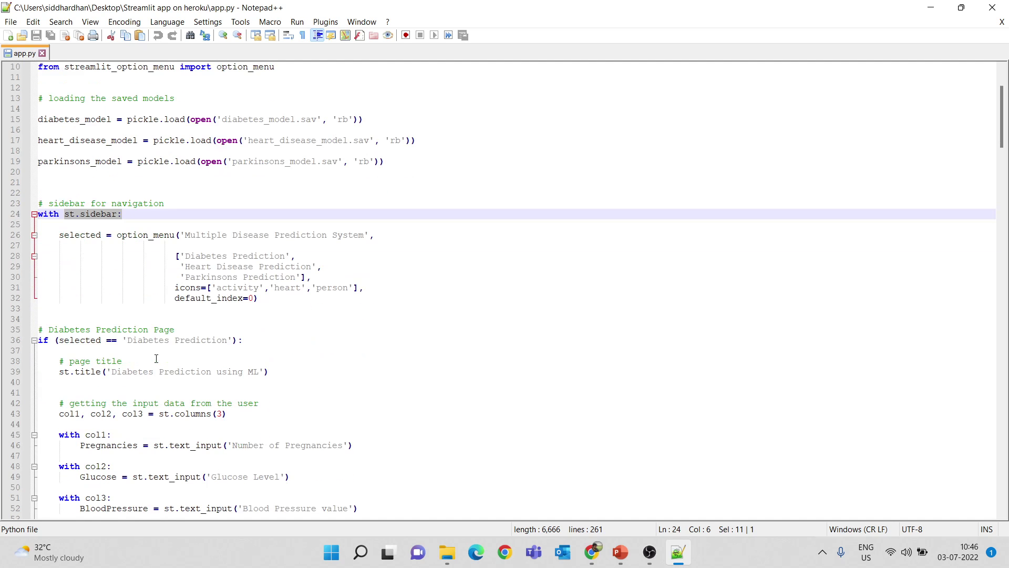
pyautogui.doubleClick(204, 255)
pyautogui.click(202, 258)
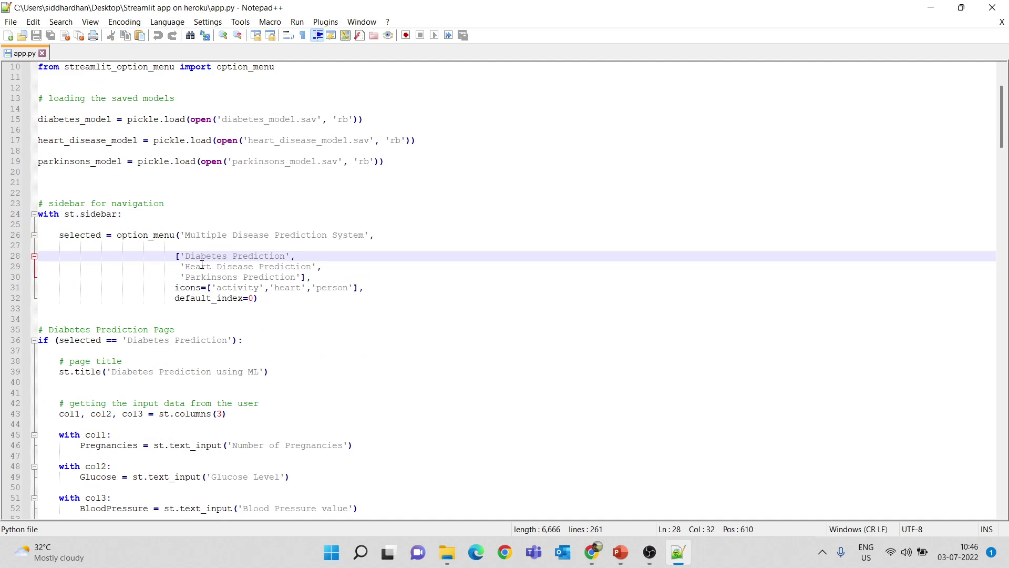
# - Read through the Diabetes Prediction page's text input fields in app.py, starting with Number of Pregnancies
pyautogui.scroll(-4, 295, 347)
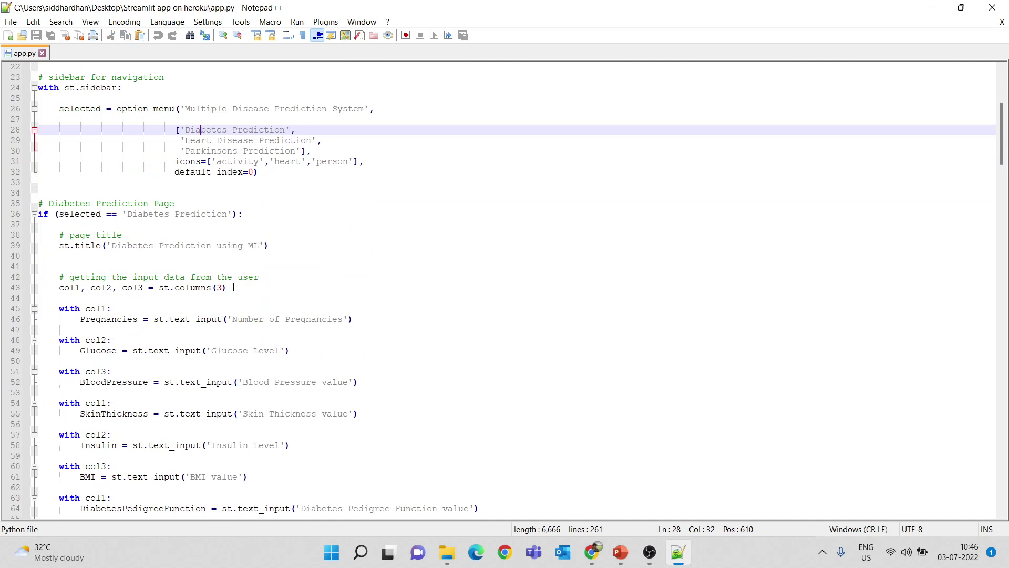
pyautogui.moveTo(354, 319); pyautogui.dragTo(227, 317)
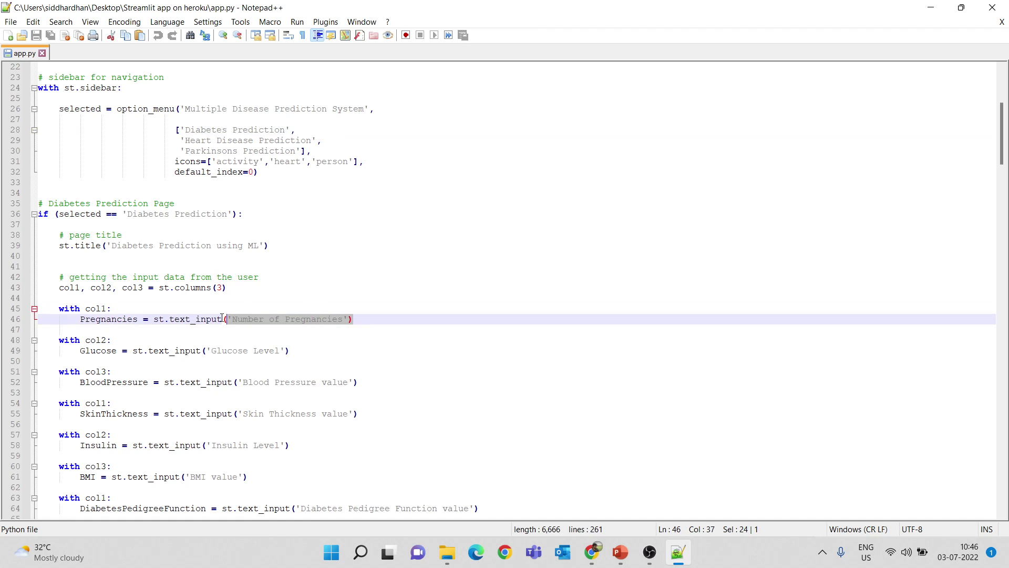
pyautogui.scroll(-2, 219, 291)
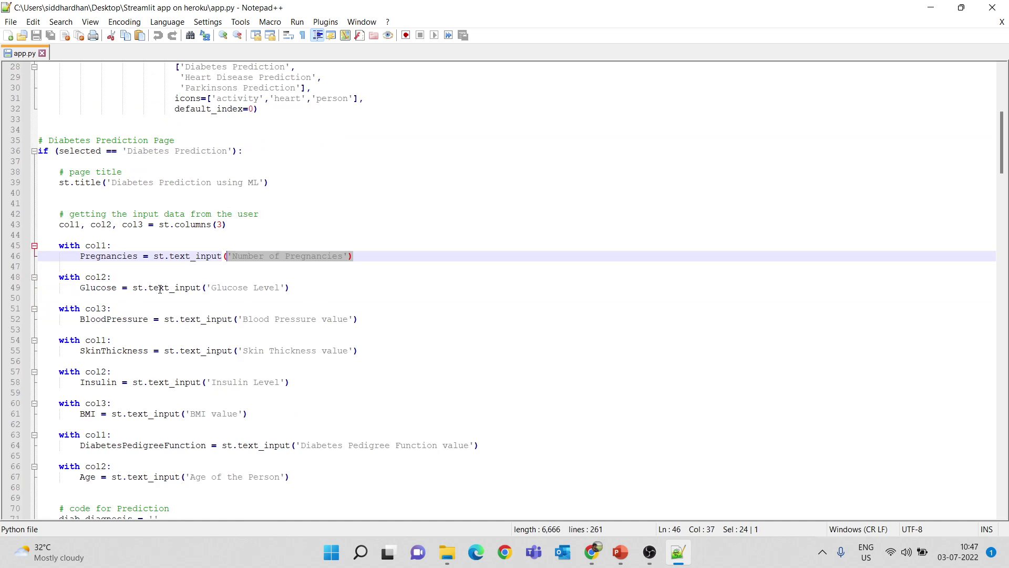
pyautogui.scroll(-5, 160, 289)
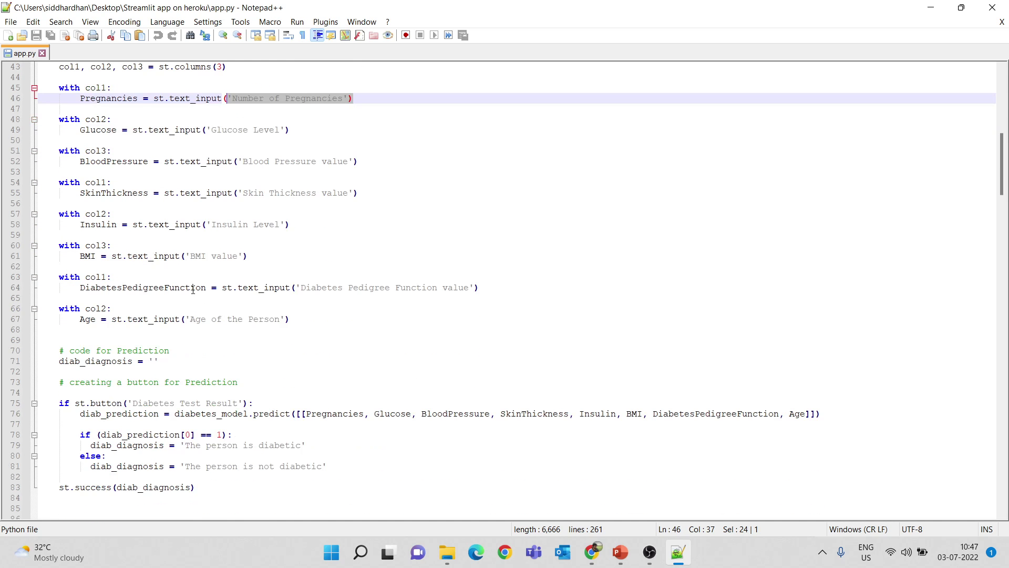
pyautogui.scroll(-2, 315, 285)
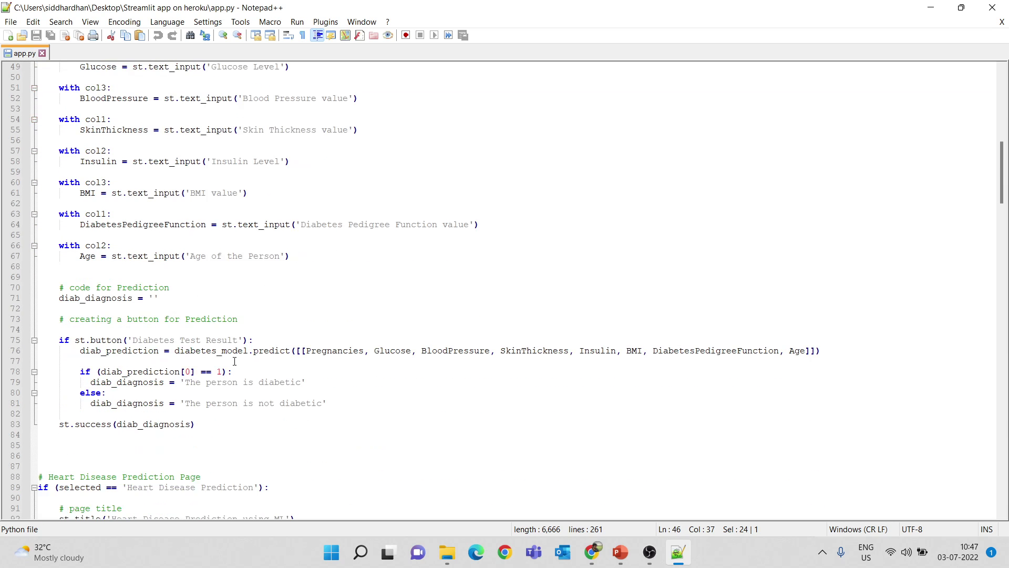
# - Examine the diabetes_model.predict call and the if/else diagnosis messages in app.py, and close the file
pyautogui.doubleClick(229, 351)
pyautogui.doubleClick(270, 351)
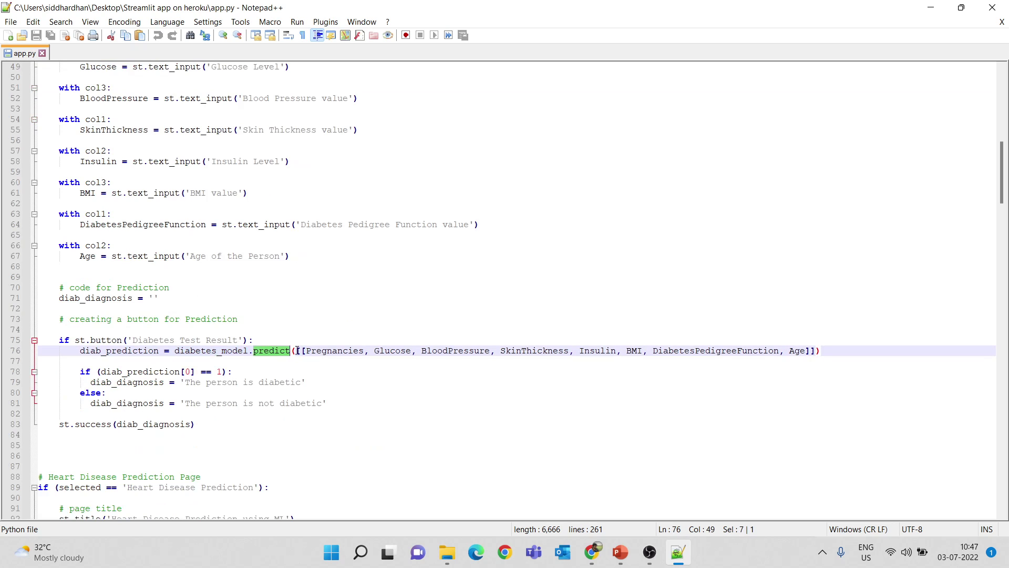
pyautogui.moveTo(298, 351); pyautogui.dragTo(513, 361)
pyautogui.click(520, 362)
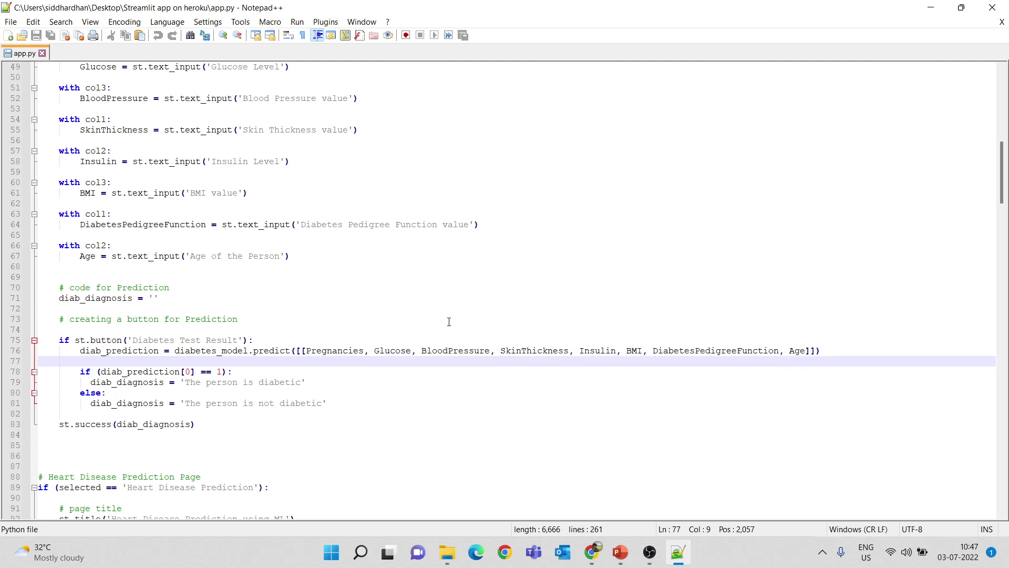
pyautogui.moveTo(216, 373); pyautogui.dragTo(223, 374)
pyautogui.doubleClick(273, 382)
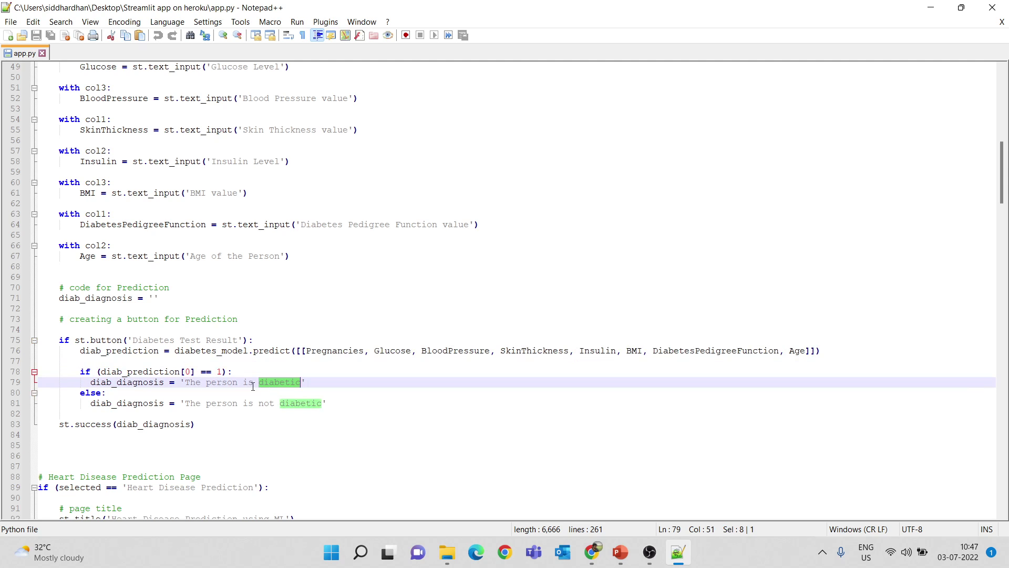
pyautogui.moveTo(108, 394); pyautogui.dragTo(85, 394)
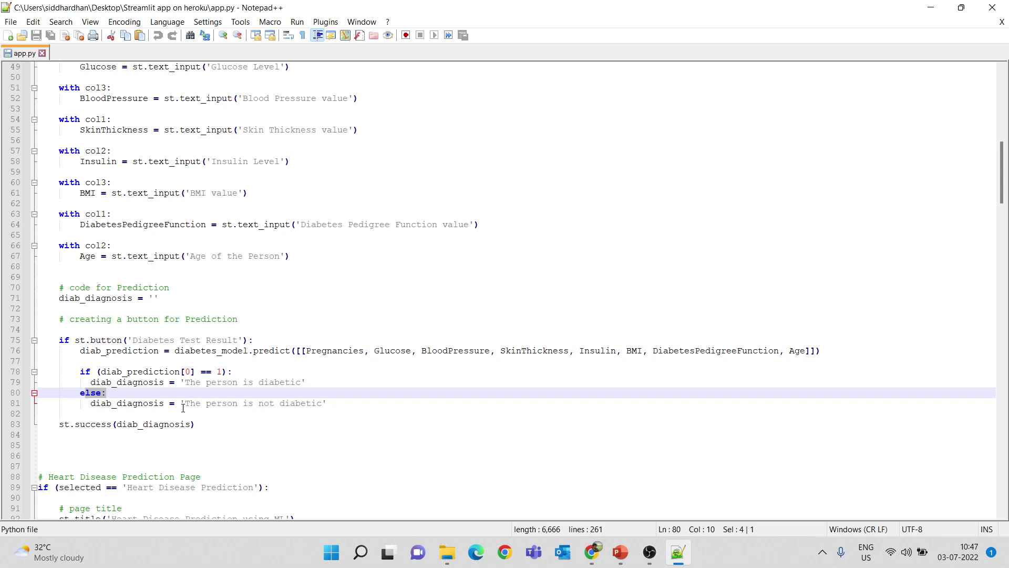
pyautogui.click(384, 392)
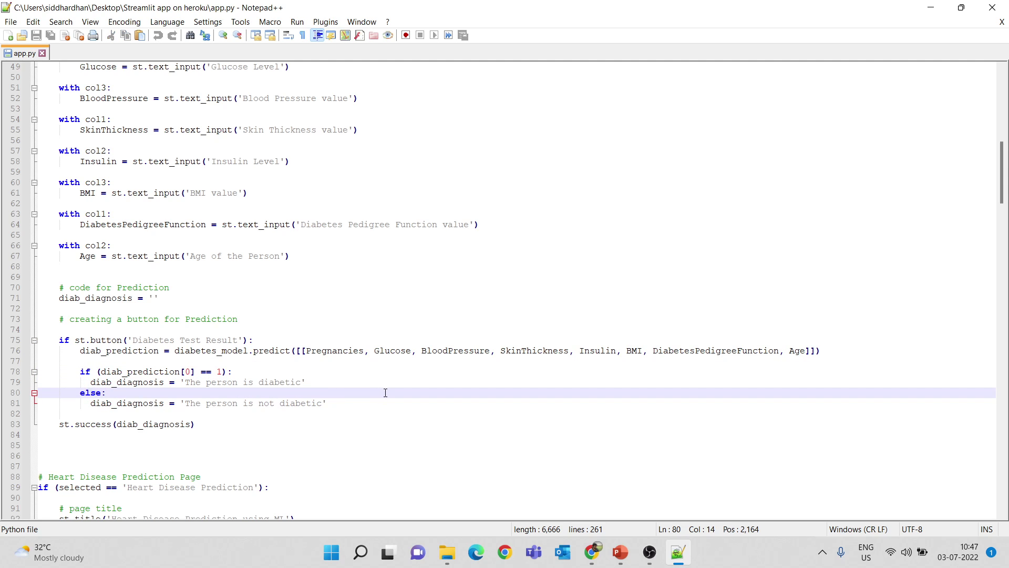
pyautogui.scroll(-2, 385, 390)
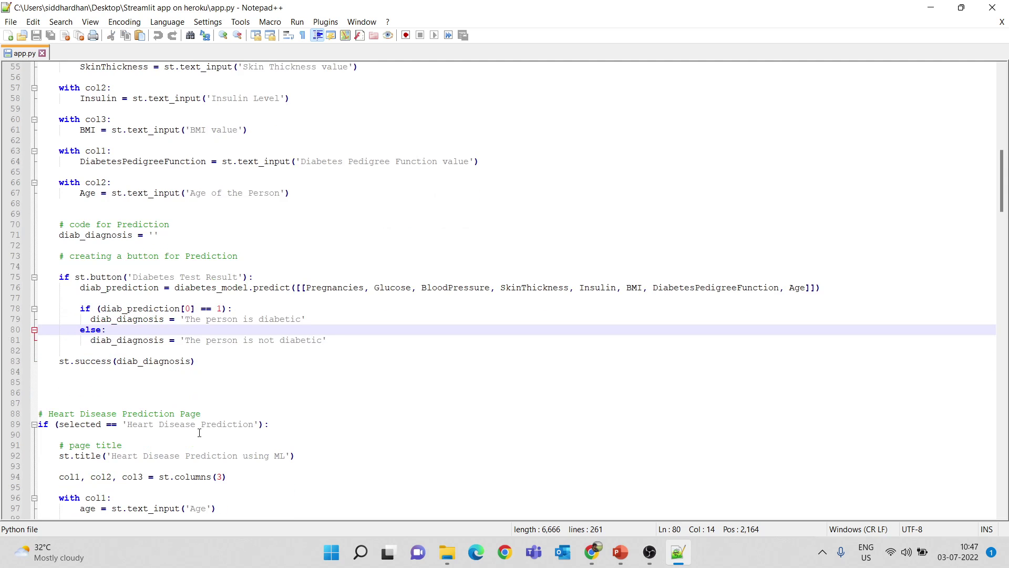
pyautogui.click(992, 7)
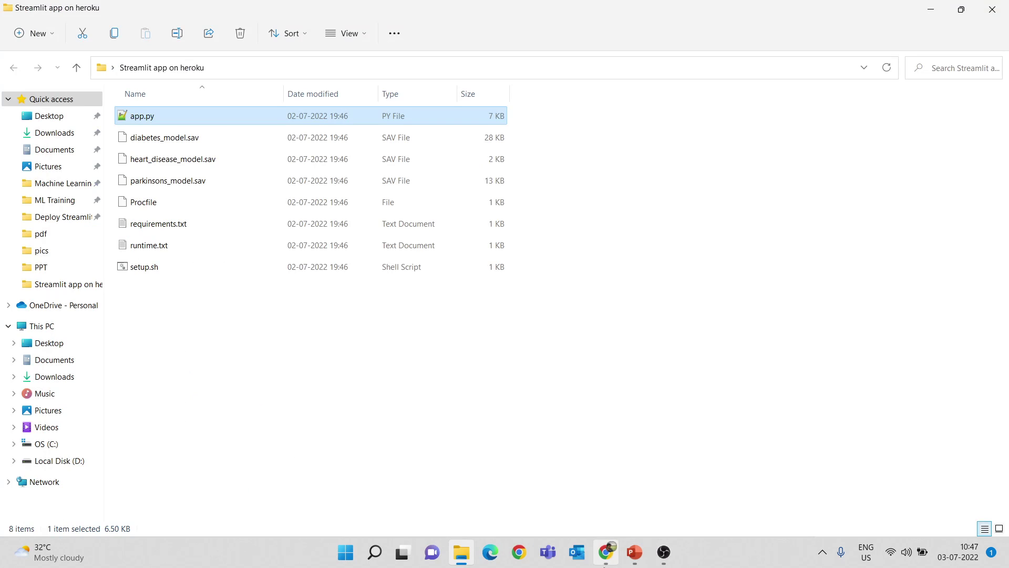
# - Switch to the browser, view the Procfile in the streamlitappheroku GitHub repository, and return to the file list
pyautogui.click(606, 551)
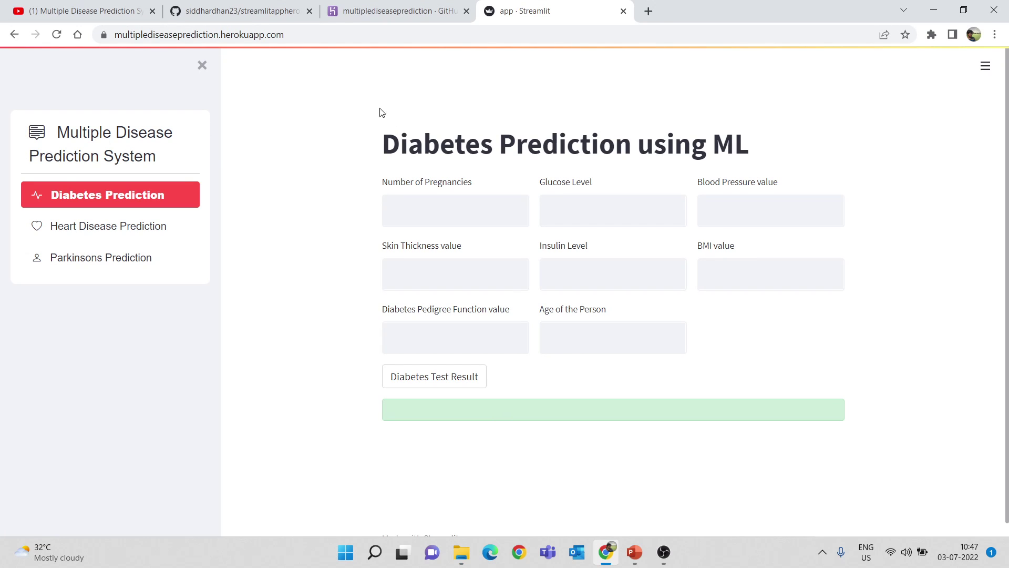
pyautogui.click(247, 11)
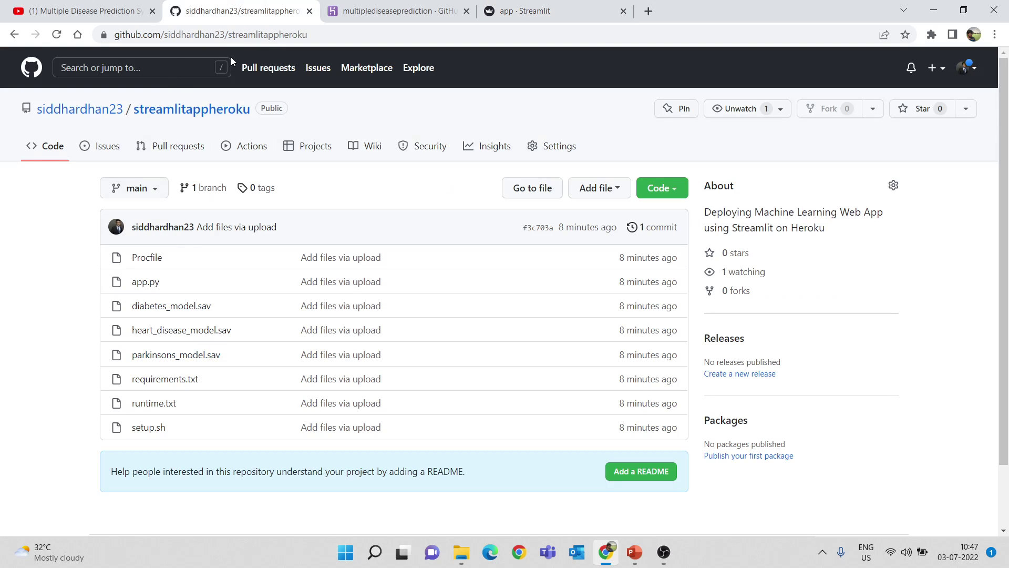
pyautogui.click(154, 260)
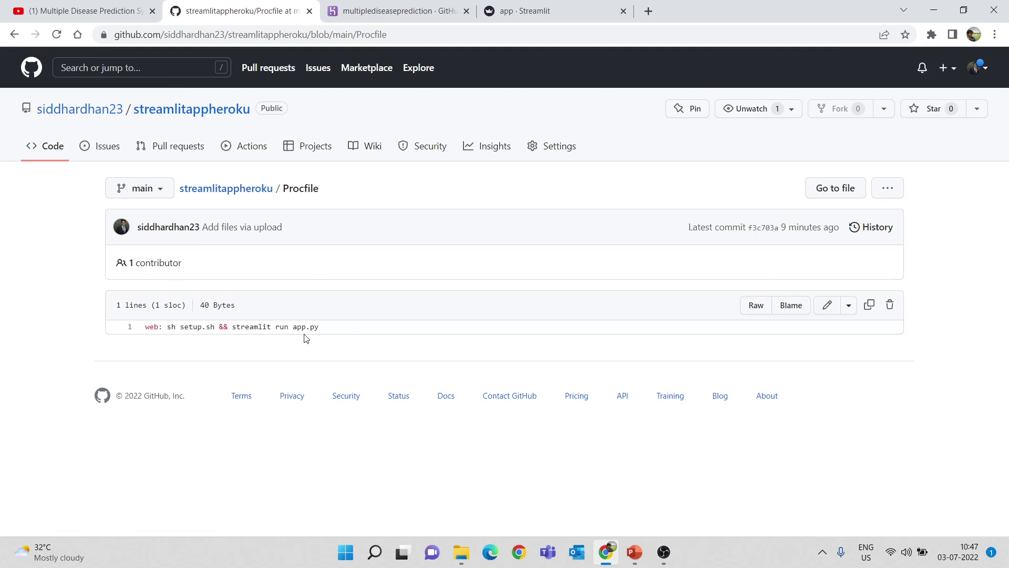
pyautogui.click(231, 191)
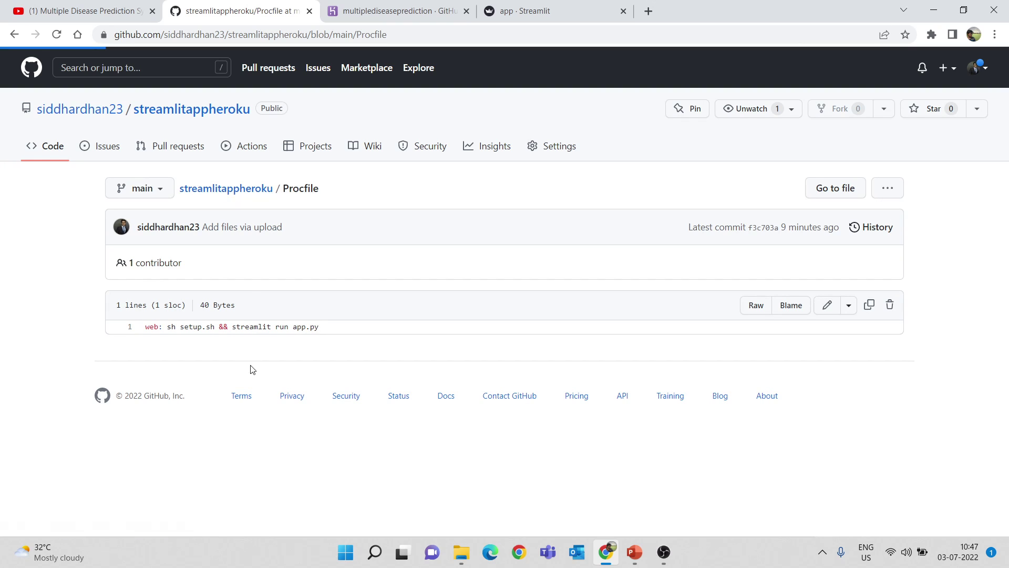
# - Read the contents of setup.sh in the GitHub repository and return to the repository's file list
pyautogui.click(141, 432)
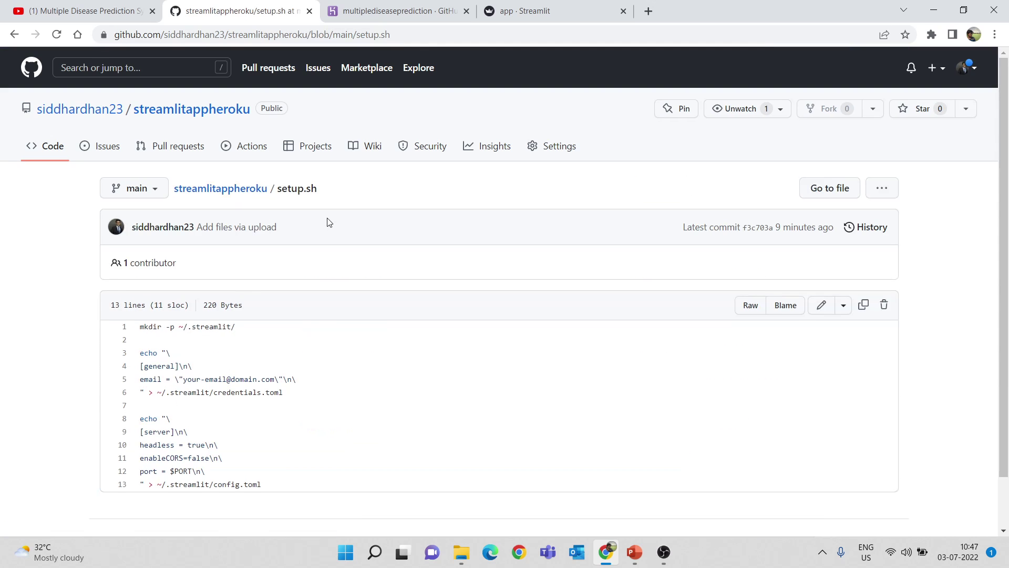
pyautogui.scroll(-2, 308, 320)
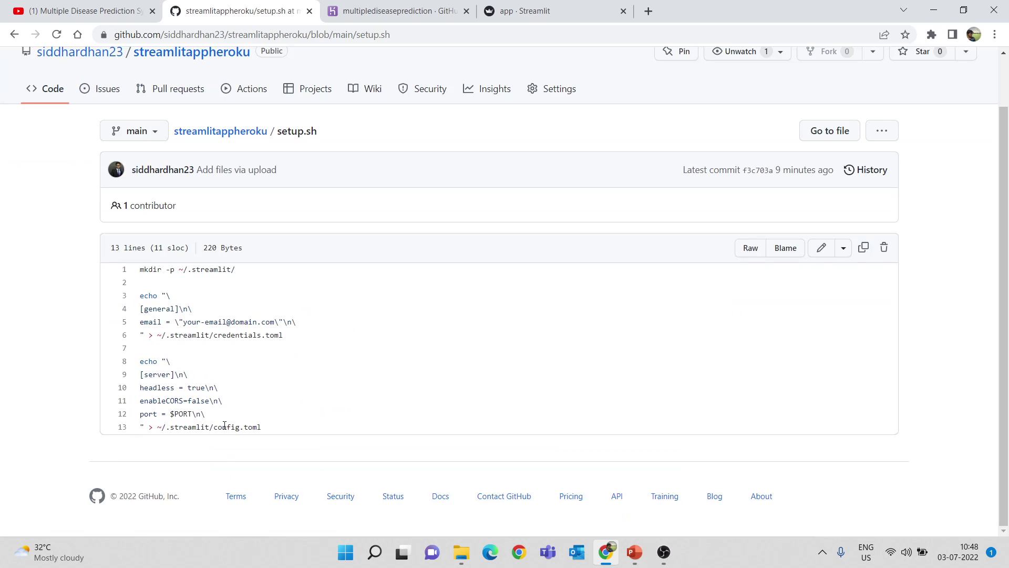
pyautogui.click(237, 135)
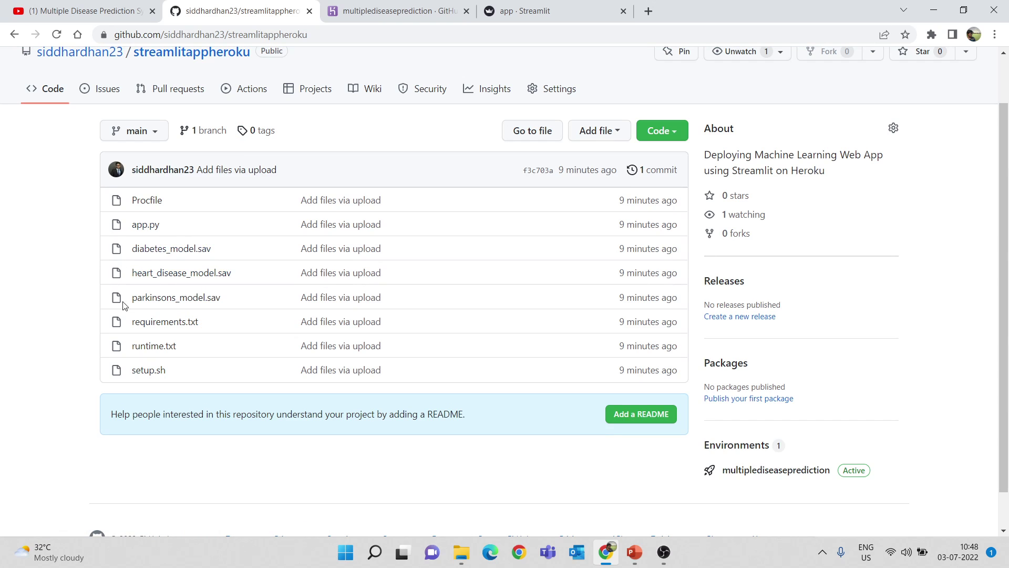
# - Read the package versions in requirements.txt, including the protobuf line, and the Python version in runtime.txt in the GitHub repository
pyautogui.click(166, 326)
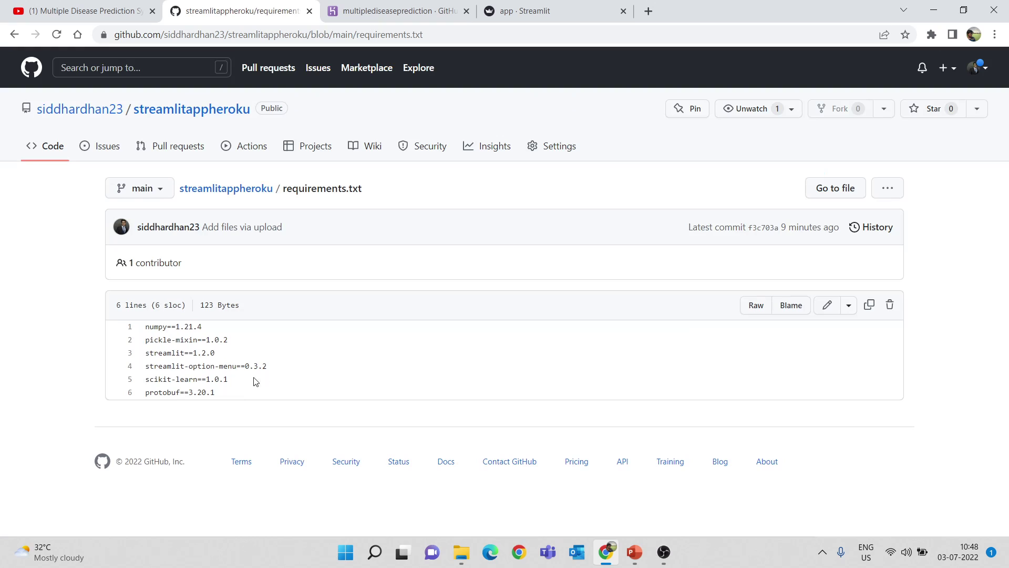
pyautogui.moveTo(217, 395); pyautogui.dragTo(147, 397)
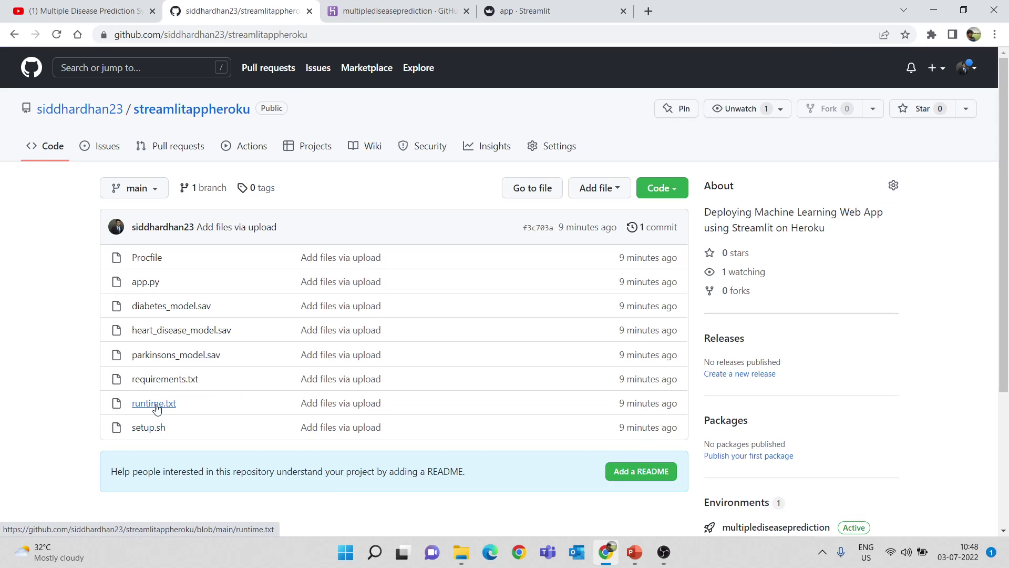
pyautogui.click(158, 403)
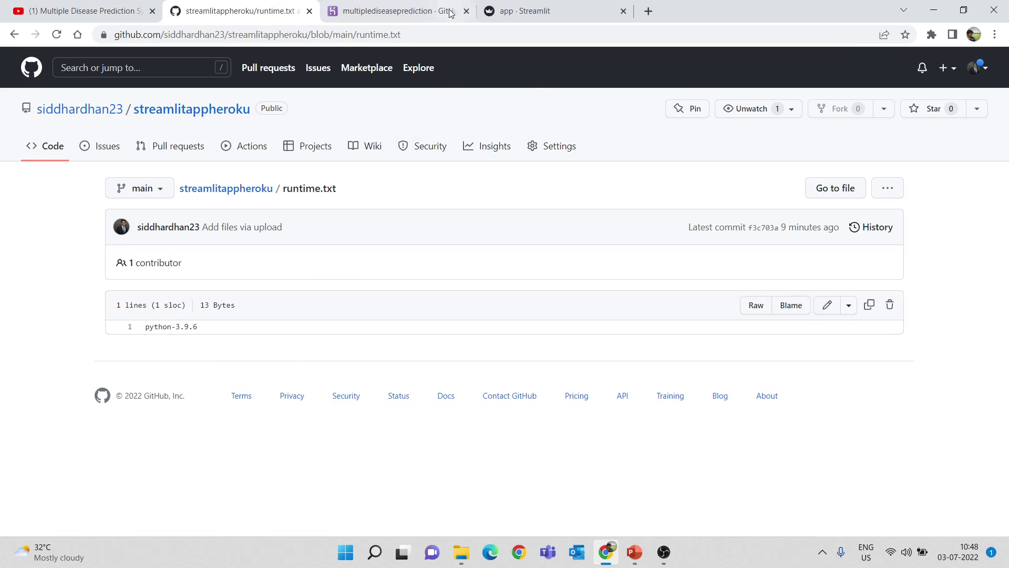
# - Return to the deployed Streamlit app by way of the Heroku deploy page and copy the app's web address
pyautogui.click(425, 10)
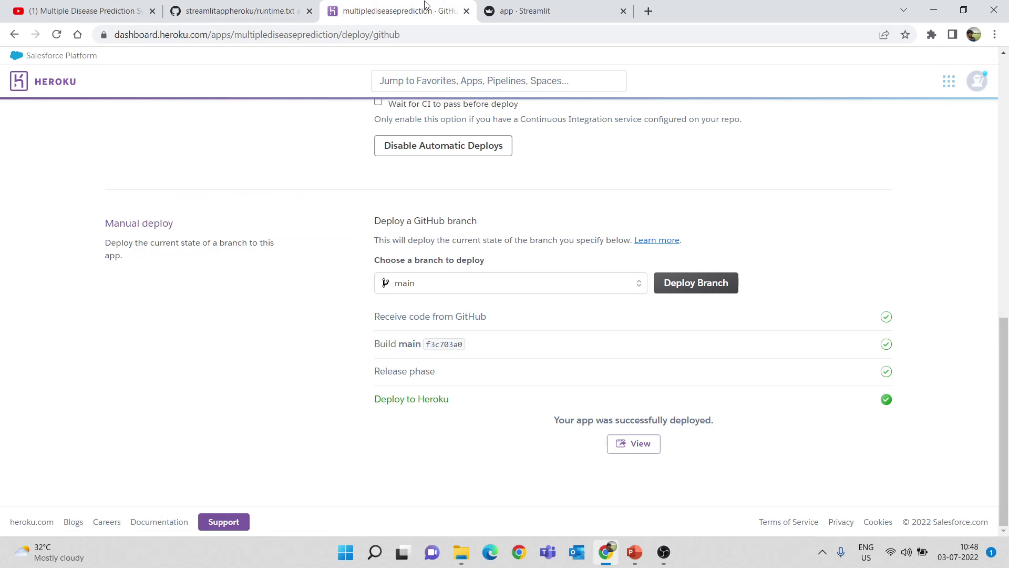
pyautogui.click(492, 15)
pyautogui.click(370, 33)
pyautogui.hotkey('ctrl', 'c')
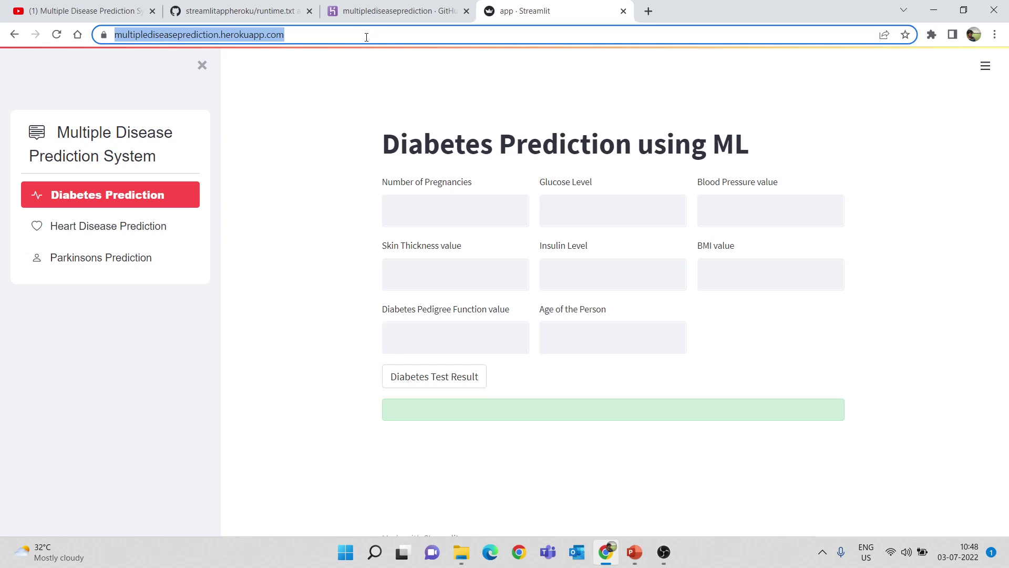
pyautogui.click(322, 90)
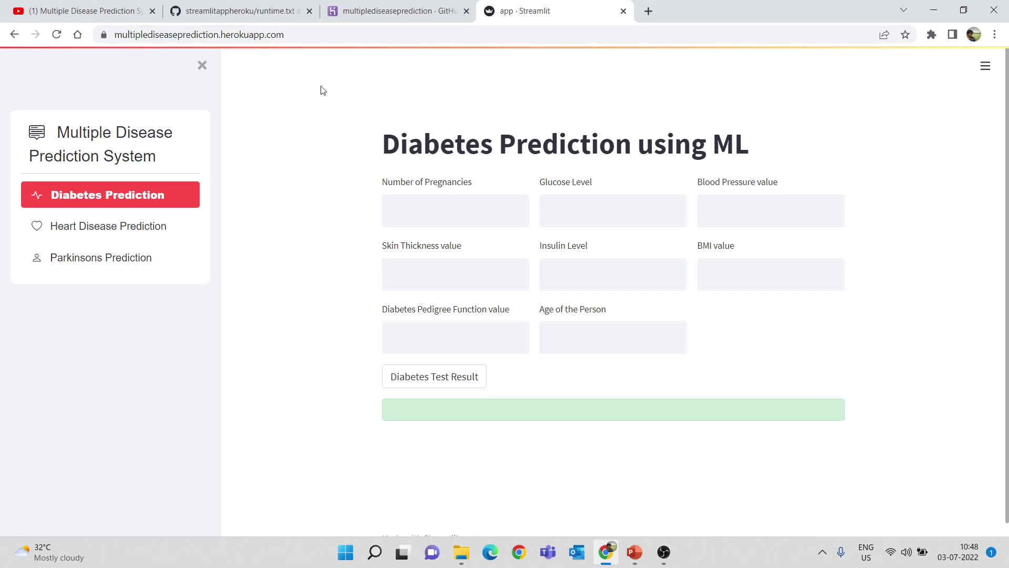
pyautogui.click(648, 11)
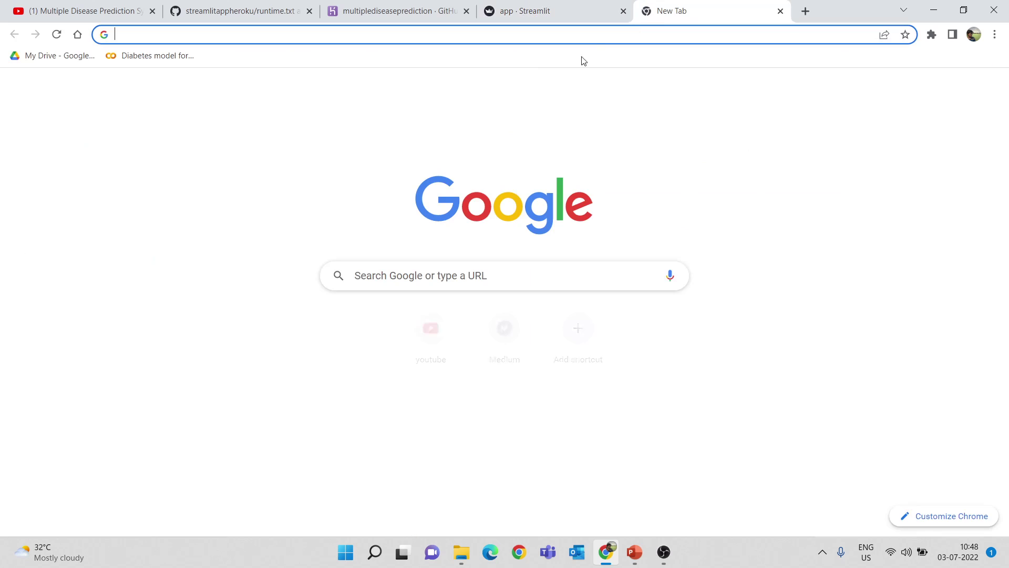
pyautogui.hotkey('ctrl', 'v')
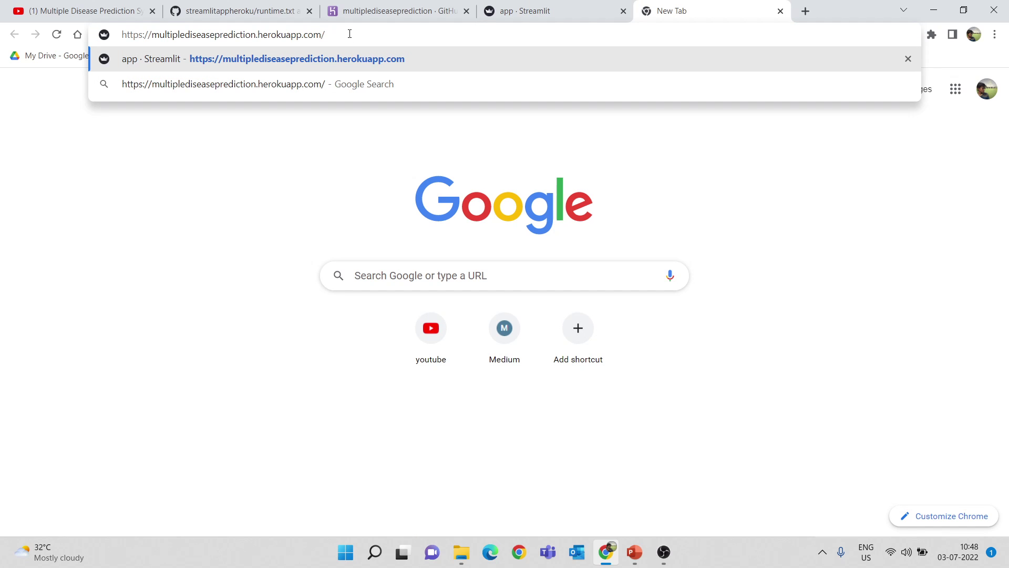
pyautogui.press('Return')
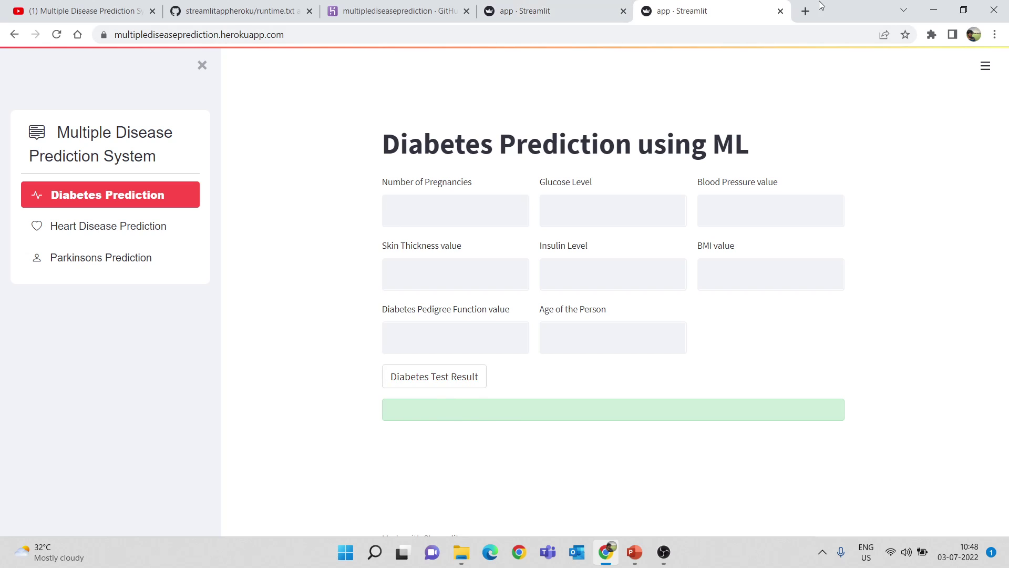
pyautogui.click(781, 11)
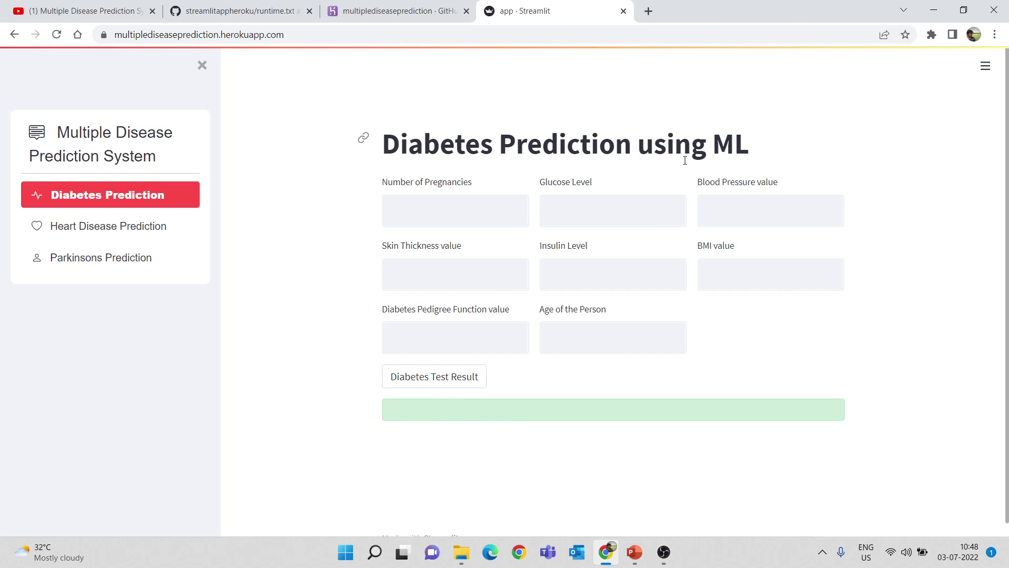